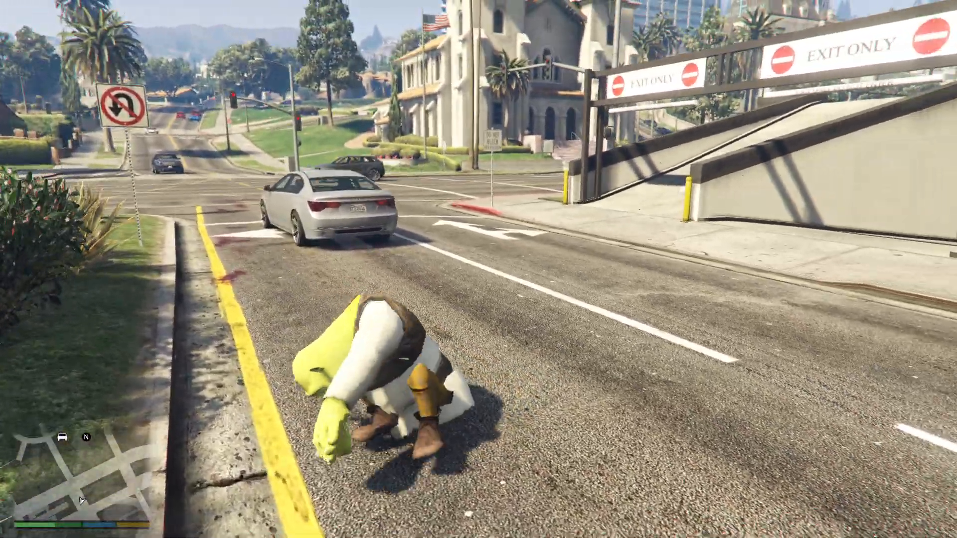
pyautogui.press('s')
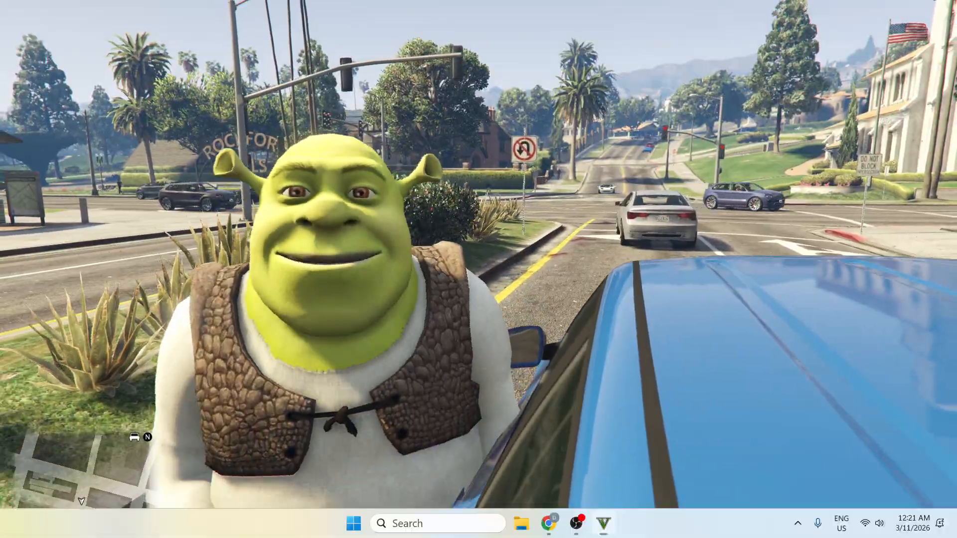
pyautogui.press('super')
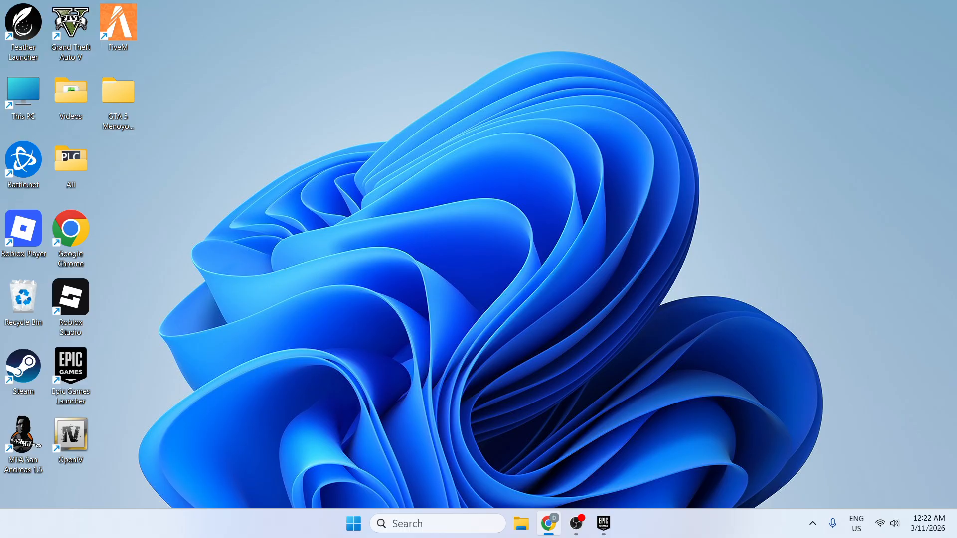
pyautogui.moveTo(0, 95); pyautogui.dragTo(399, 83)
pyautogui.doubleClick(399, 83)
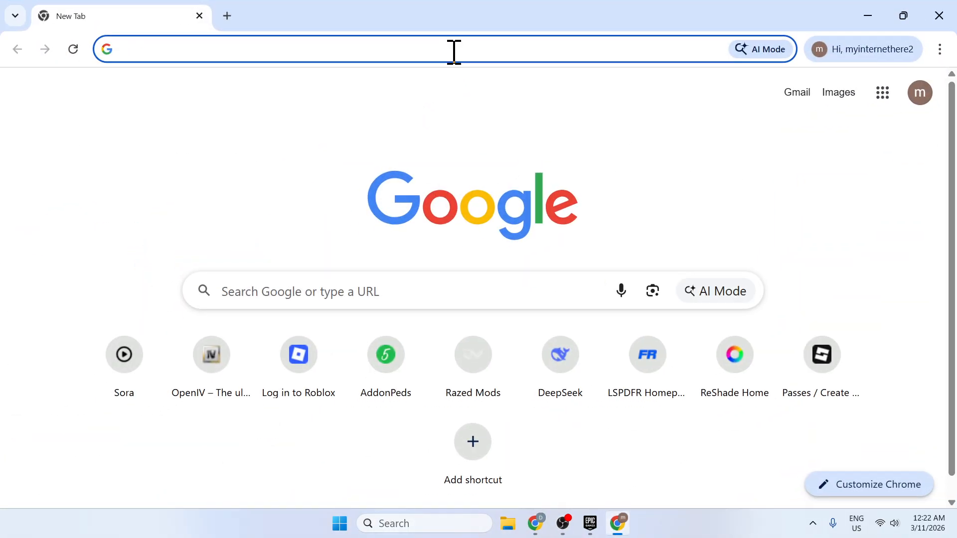
# Search the web for "shrek gta 5 mods".
pyautogui.click(454, 50)
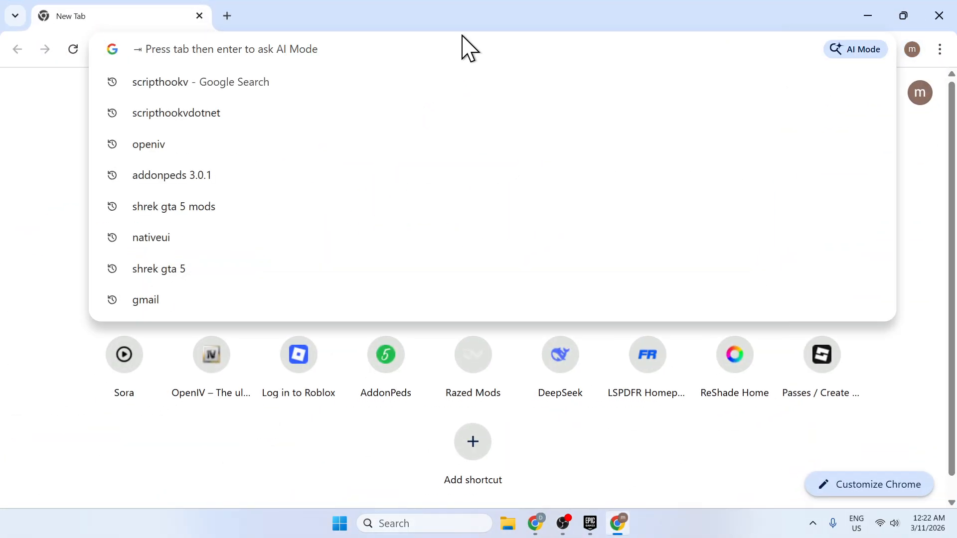
pyautogui.write('shrek gta')
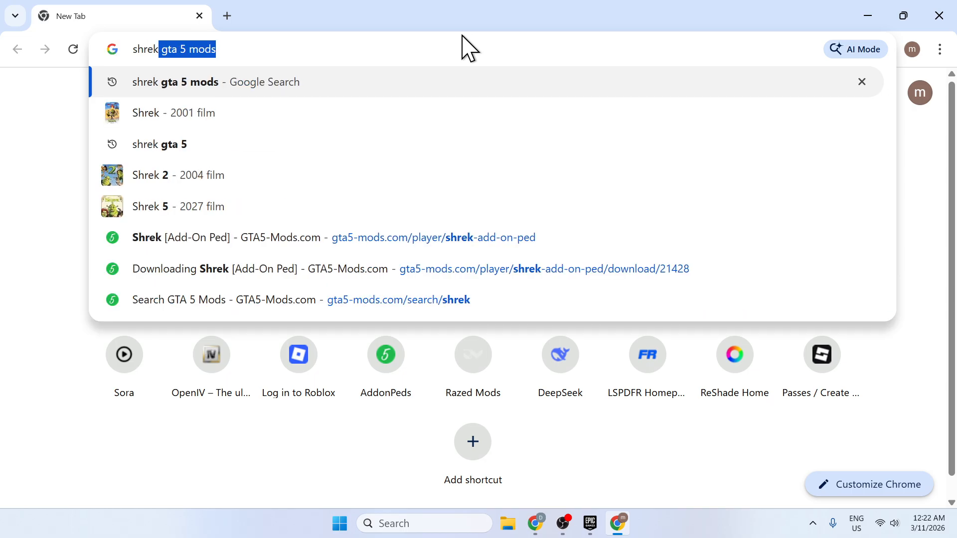
pyautogui.write(' 5 mods')
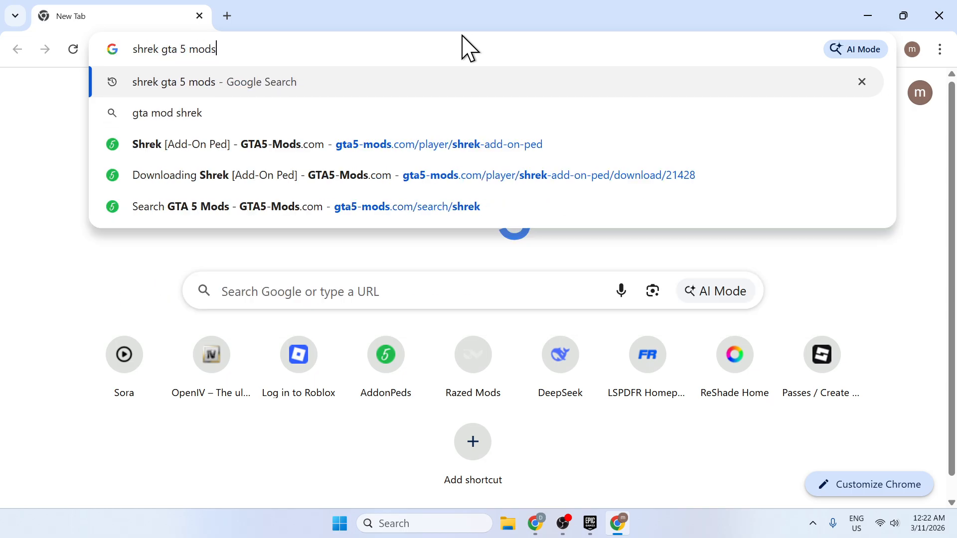
pyautogui.press('Return')
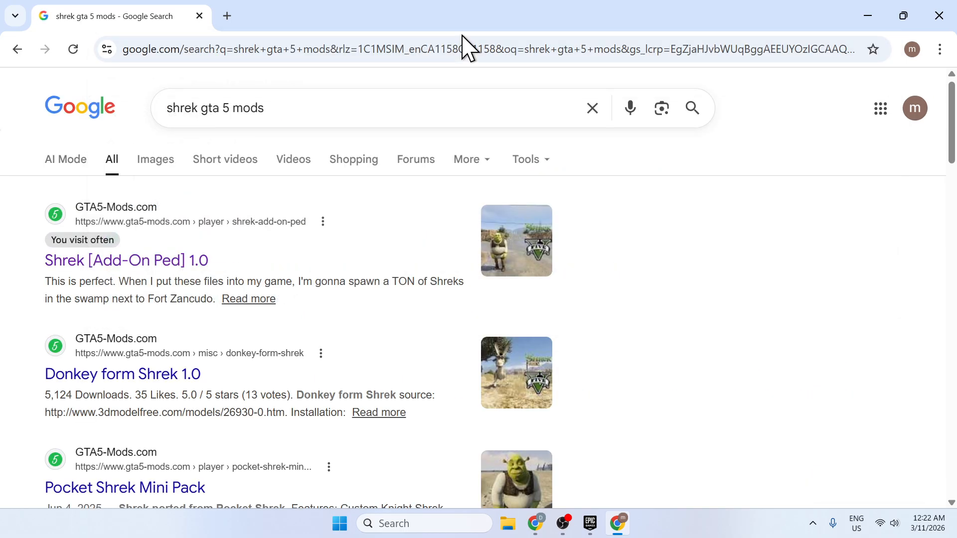
# Open the GTA5-Mods.com result for Shrek [Add-On Ped] 1.0 and download the mod archive.
pyautogui.click(147, 249)
pyautogui.scroll(-3, 219, 334)
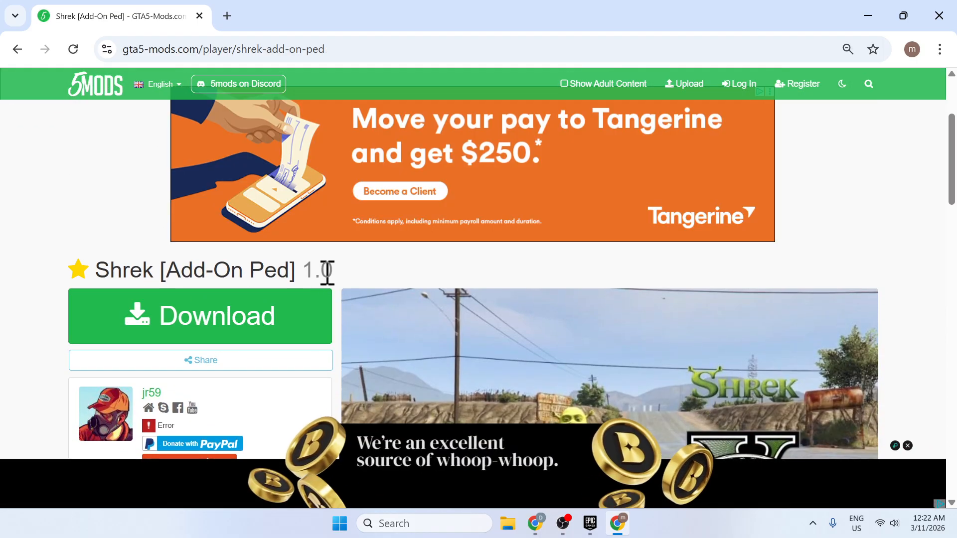
pyautogui.scroll(-2, 349, 287)
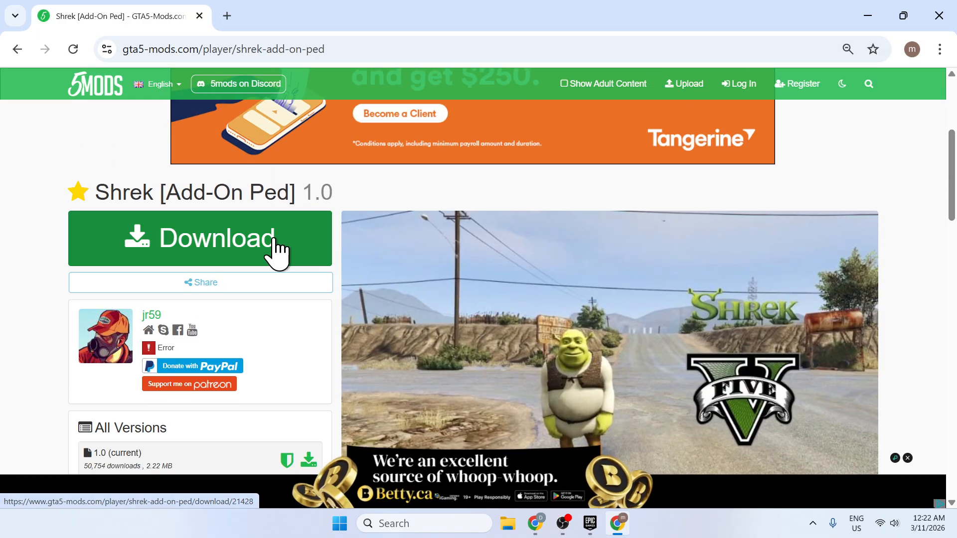
pyautogui.click(278, 252)
pyautogui.scroll(-5, 499, 214)
pyautogui.click(519, 213)
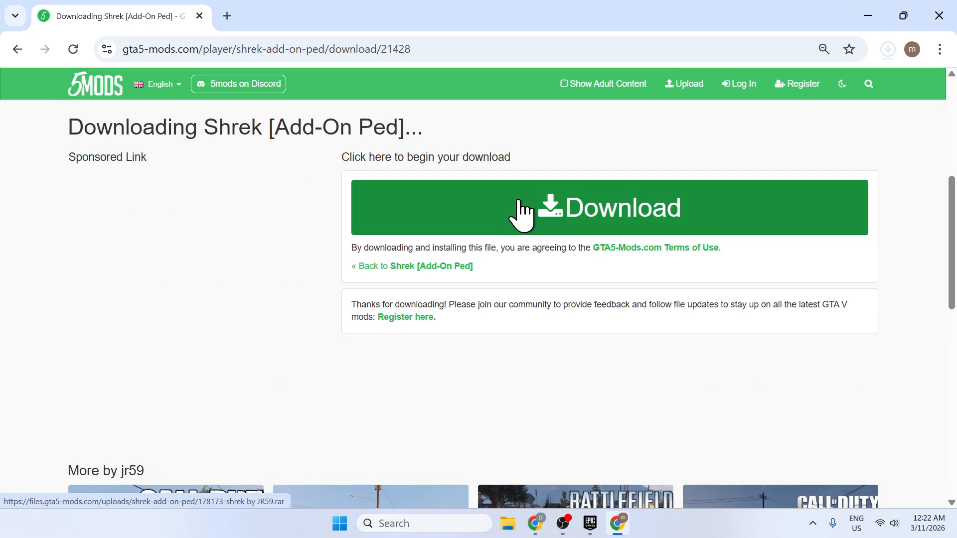
# Replace the finished Shrek download page with a new tab and search for "addonped 3.0.1".
pyautogui.click(227, 15)
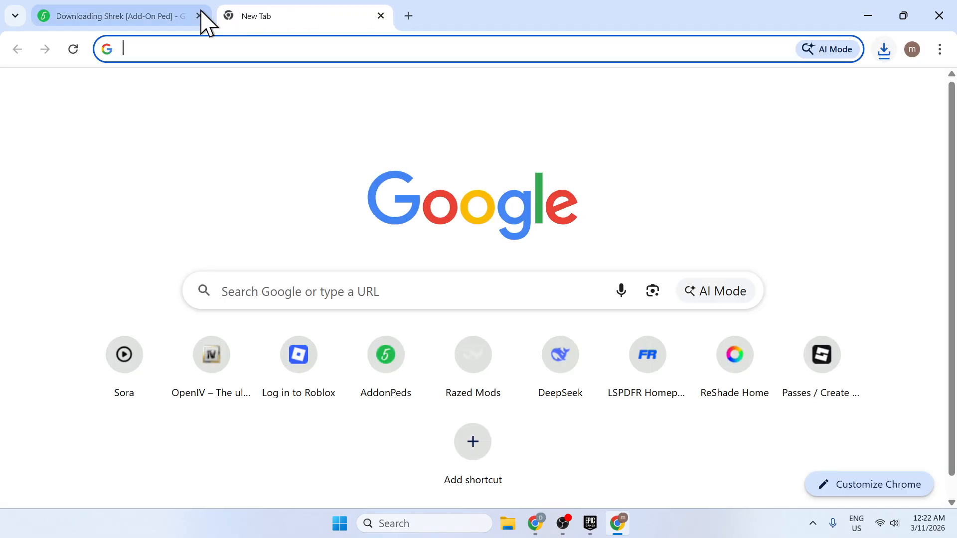
pyautogui.click(203, 16)
pyautogui.write('a')
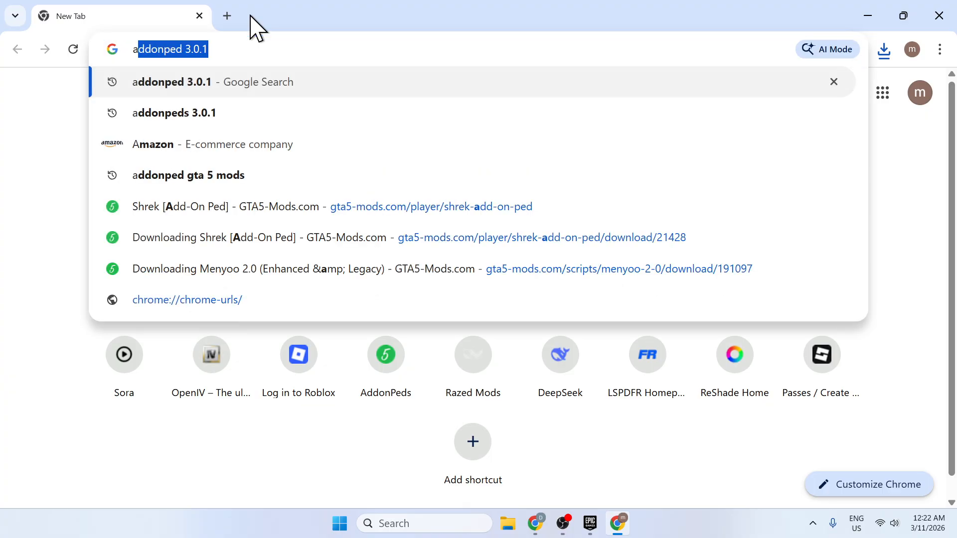
pyautogui.press('Right')
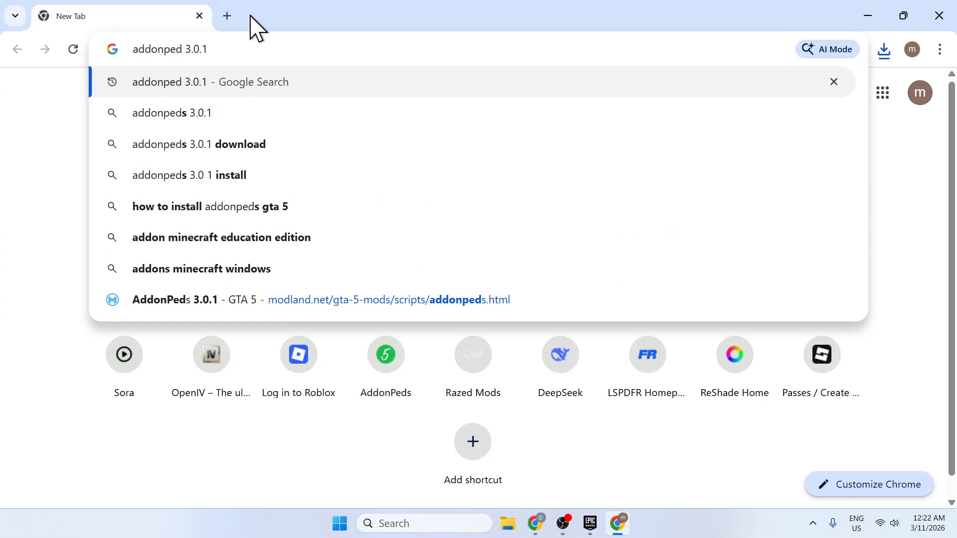
pyautogui.press('Return')
# Open the ModLand result for AddonPeds 3.0.1 and go to its download page, dismissing the ad.
pyautogui.scroll(-3, 171, 183)
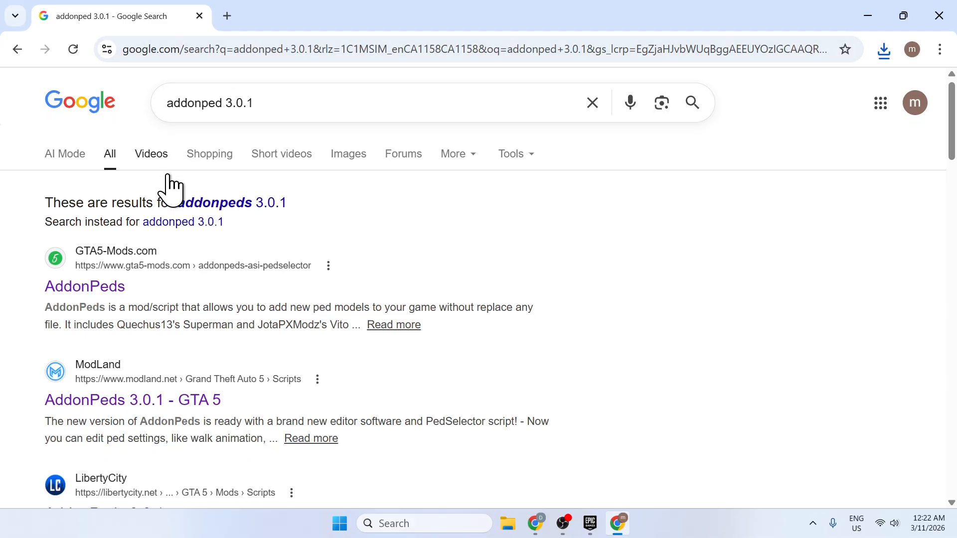
pyautogui.click(156, 260)
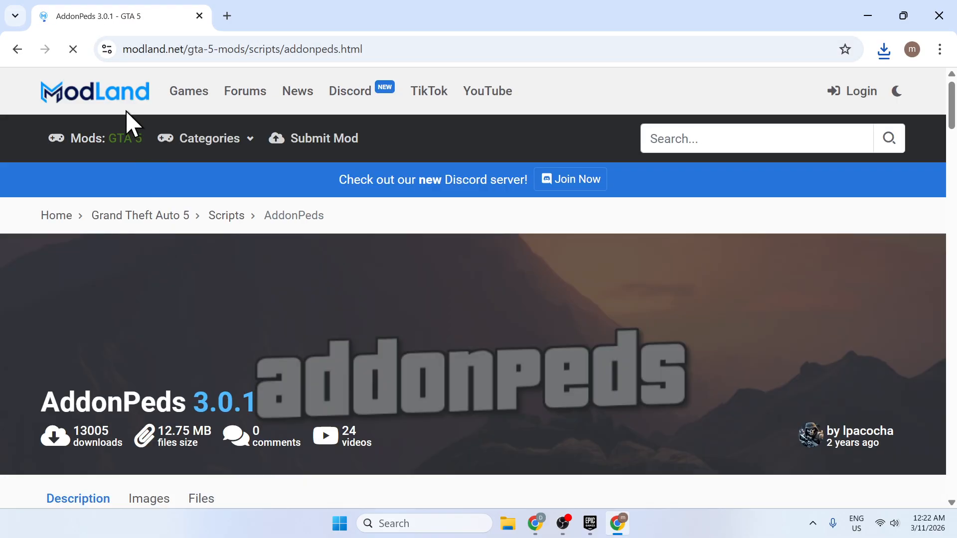
pyautogui.scroll(-6, 417, 241)
pyautogui.scroll(-20, 412, 236)
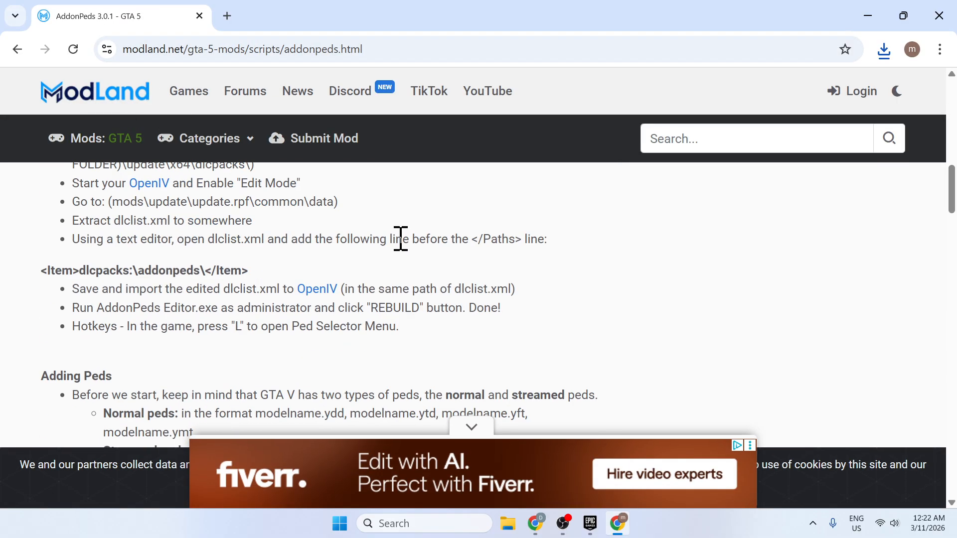
pyautogui.scroll(-5, 361, 262)
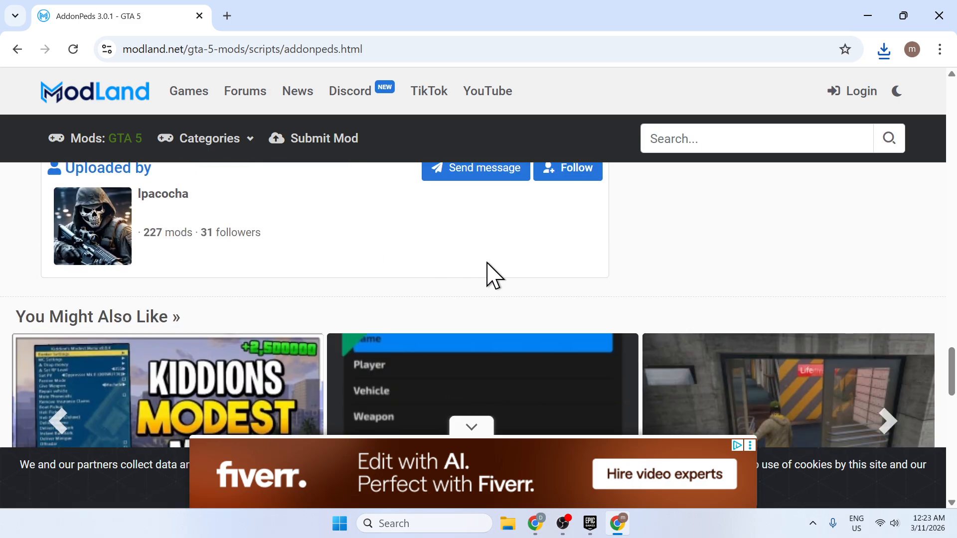
pyautogui.scroll(4, 487, 274)
pyautogui.click(585, 324)
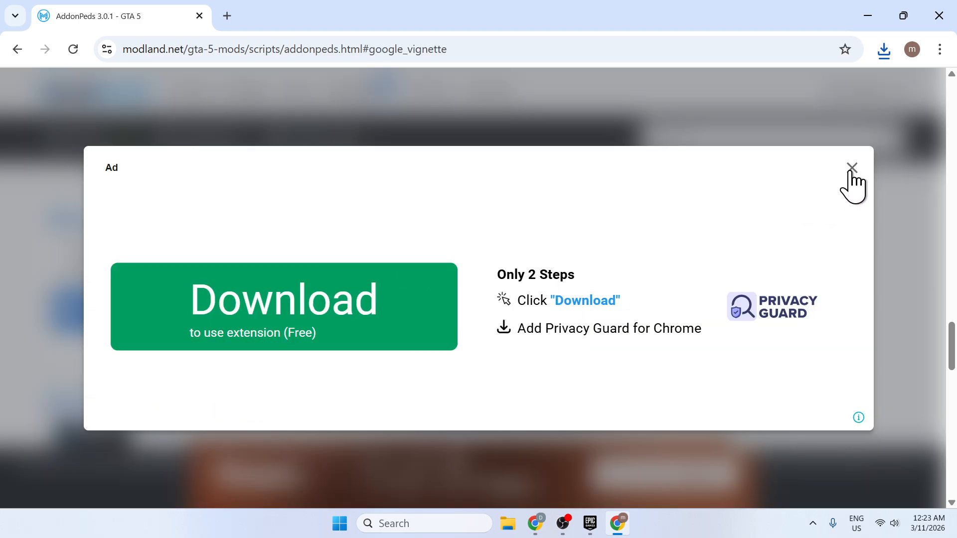
pyautogui.click(851, 168)
# Download the AddonPeds_3.0.1_modland.rar file once the waiting time is over.
pyautogui.scroll(-15, 572, 274)
pyautogui.scroll(6, 559, 284)
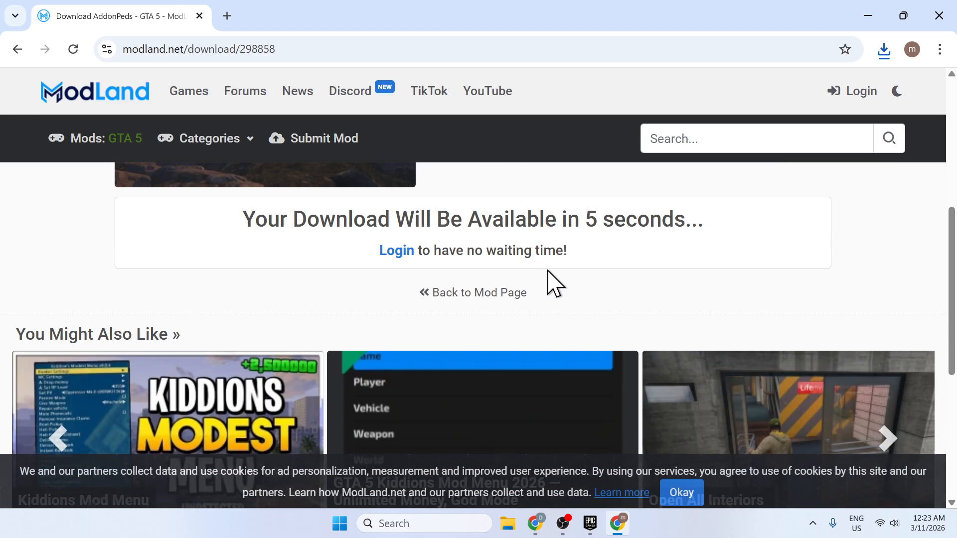
pyautogui.scroll(3, 540, 294)
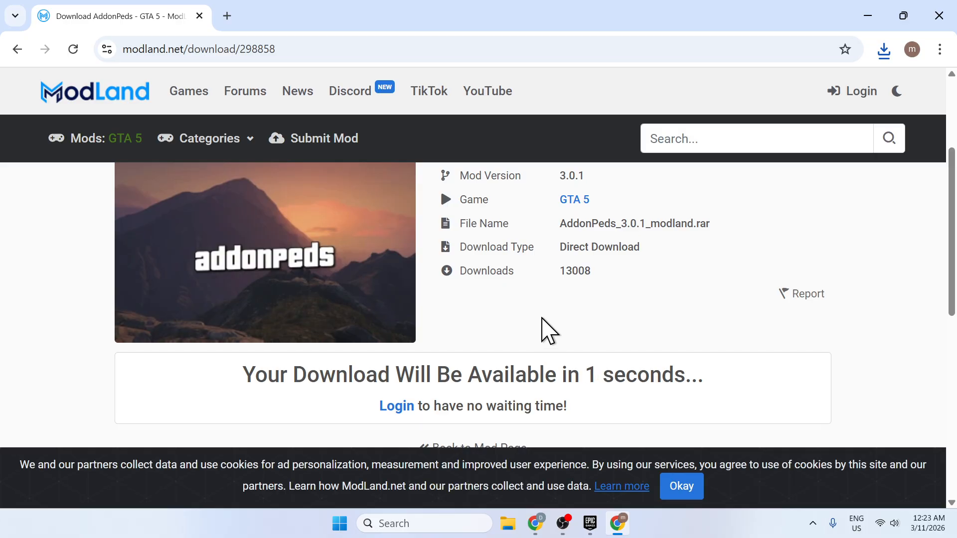
pyautogui.scroll(-2, 780, 336)
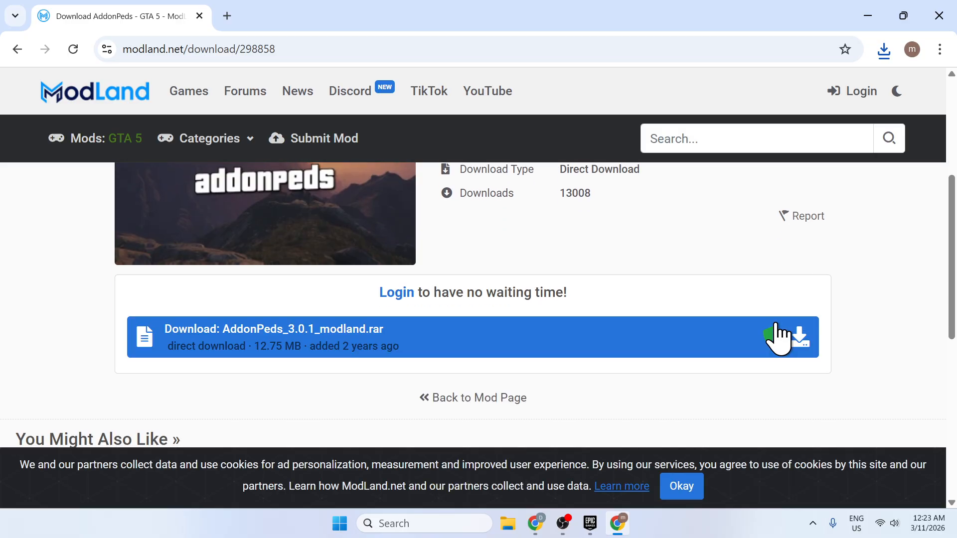
pyautogui.click(807, 356)
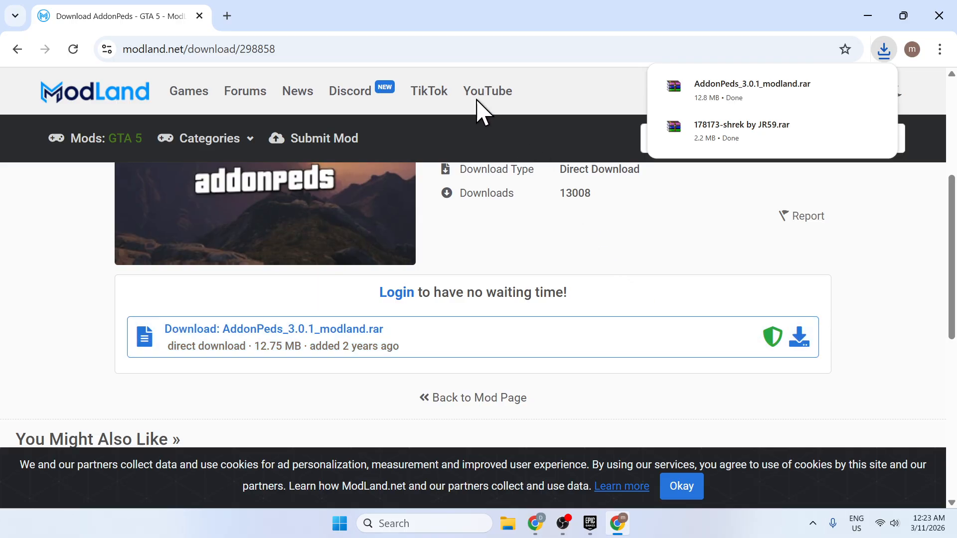
# Search for "scripthookvdotnet" in a new tab and open its GitHub releases page.
pyautogui.click(227, 16)
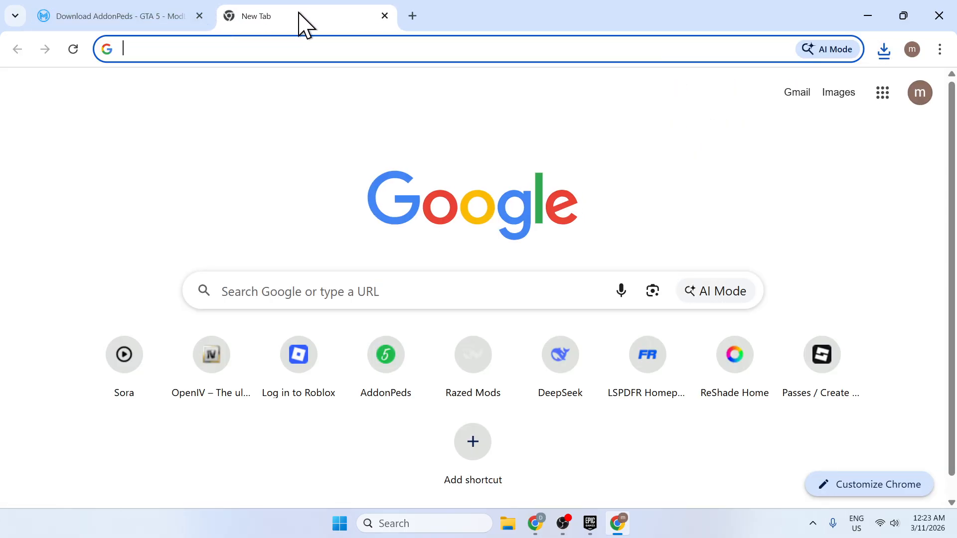
pyautogui.write('scr')
pyautogui.press('Right')
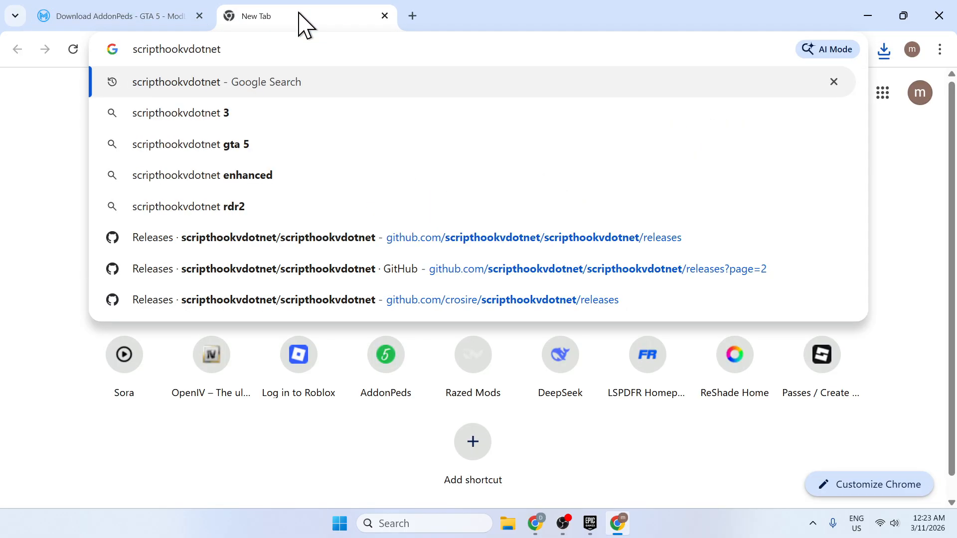
pyautogui.press('Return')
pyautogui.click(241, 263)
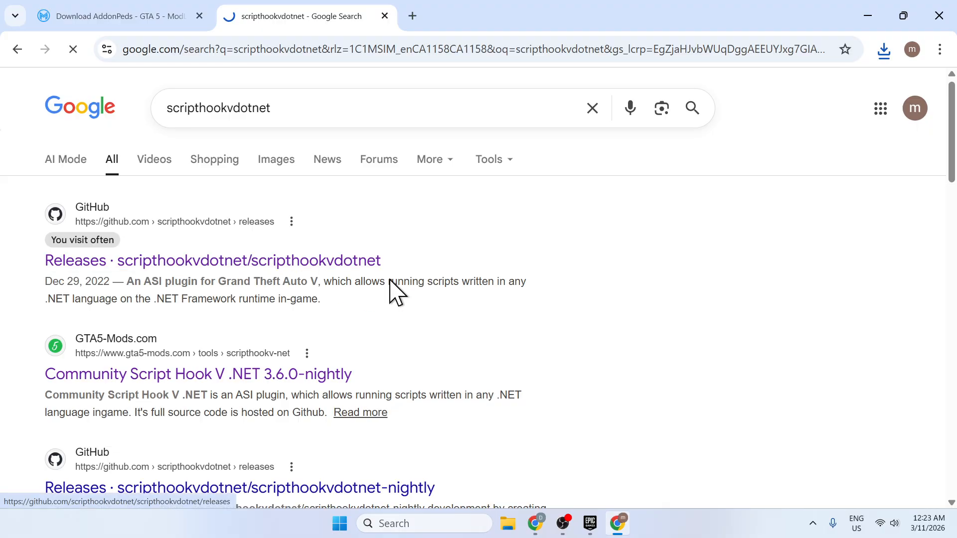
# Download ScriptHookVDotNet.zip from the v2.10.5 release on the second page of releases.
pyautogui.moveTo(952, 97); pyautogui.dragTo(950, 483)
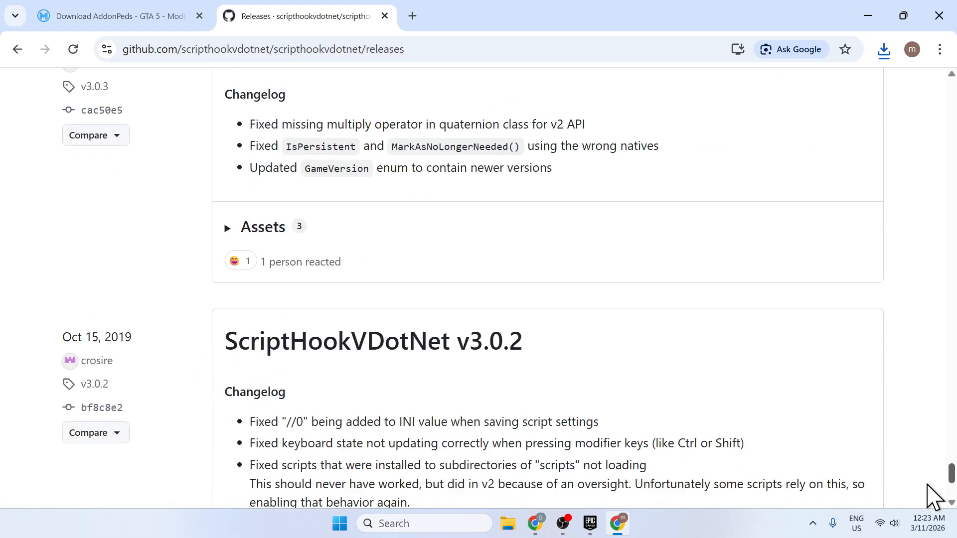
pyautogui.scroll(-4, 747, 479)
pyautogui.click(442, 397)
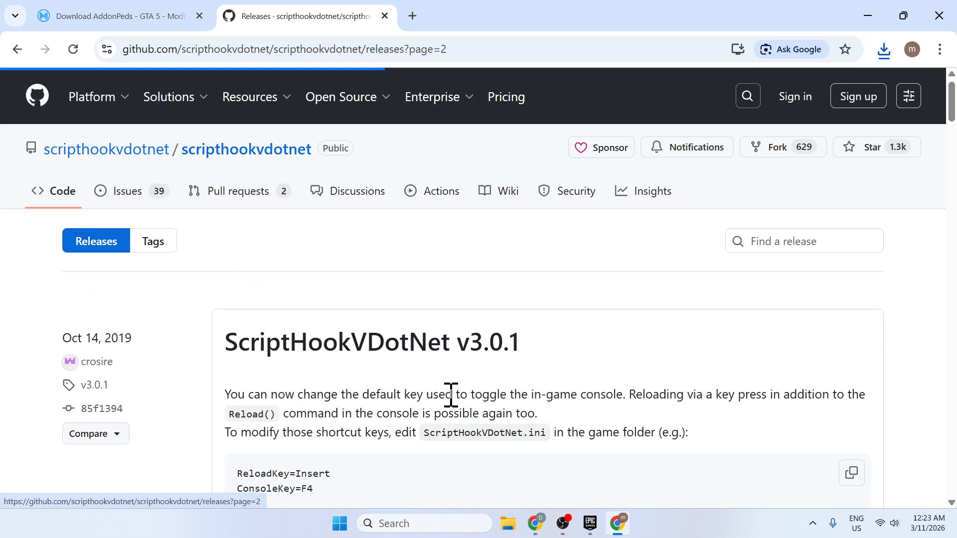
pyautogui.moveTo(951, 110); pyautogui.dragTo(919, 400)
pyautogui.scroll(-5, 924, 416)
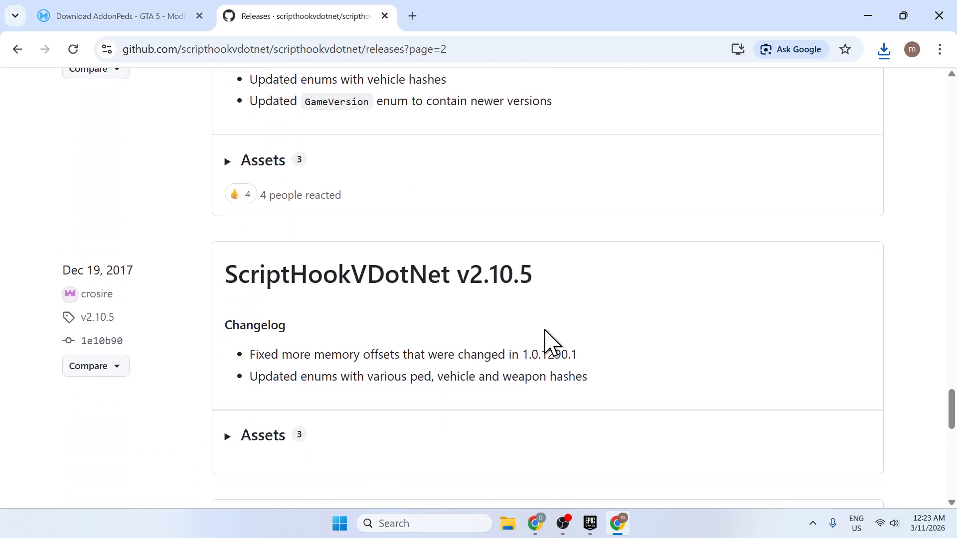
pyautogui.click(264, 338)
pyautogui.scroll(-2, 324, 362)
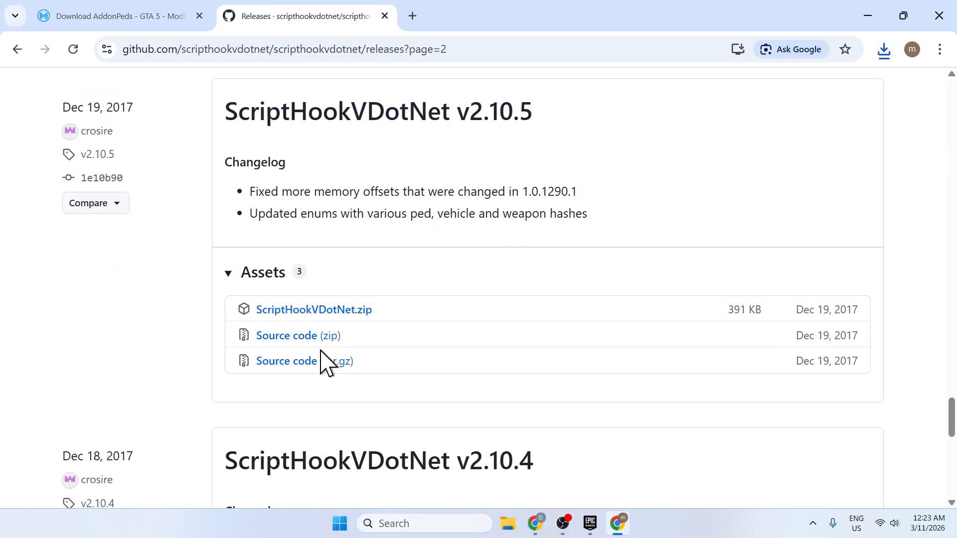
pyautogui.click(321, 299)
# Search for "scripthookv" in a new tab.
pyautogui.click(415, 16)
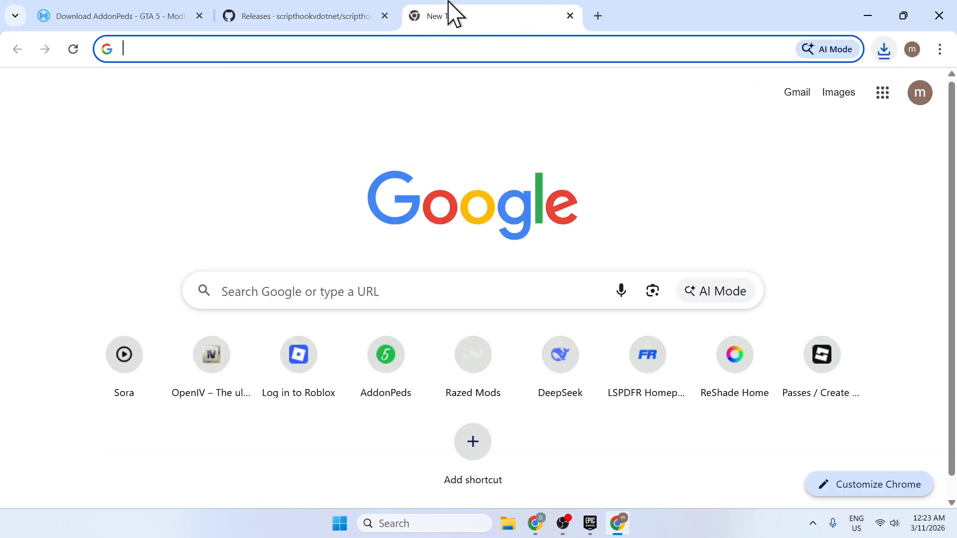
pyautogui.write('sc')
pyautogui.press('Down')
pyautogui.press('Return')
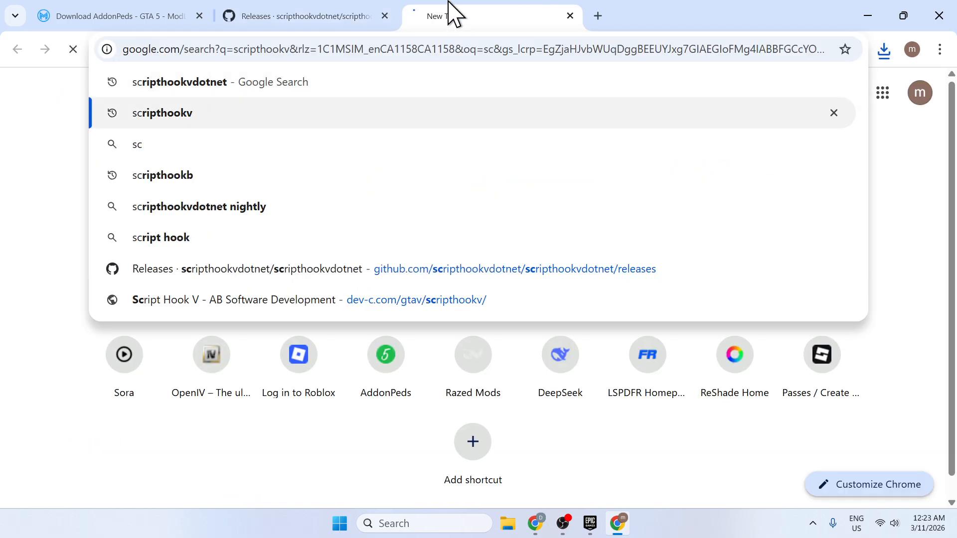
# Open the AB Software Development page for Script Hook V and download the library.
pyautogui.click(125, 261)
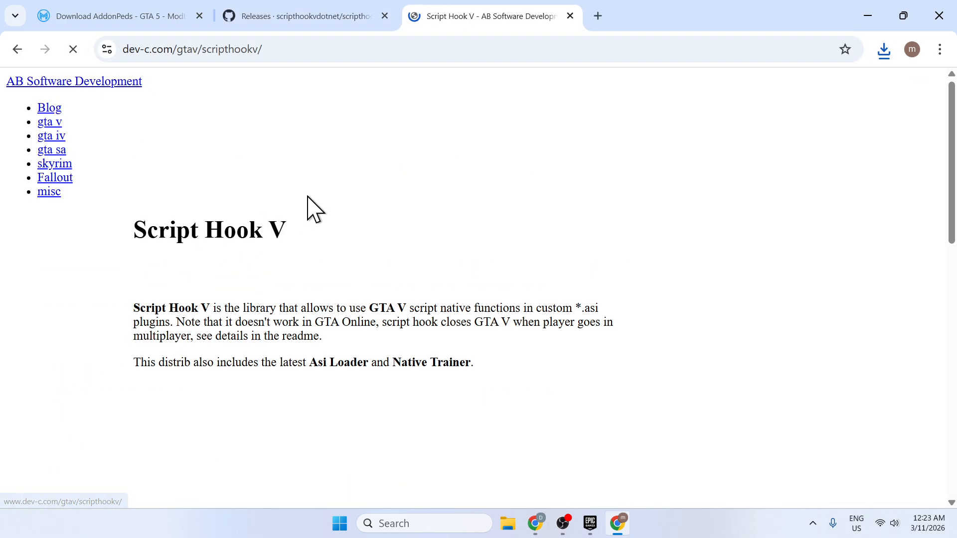
pyautogui.scroll(-10, 379, 259)
pyautogui.click(481, 371)
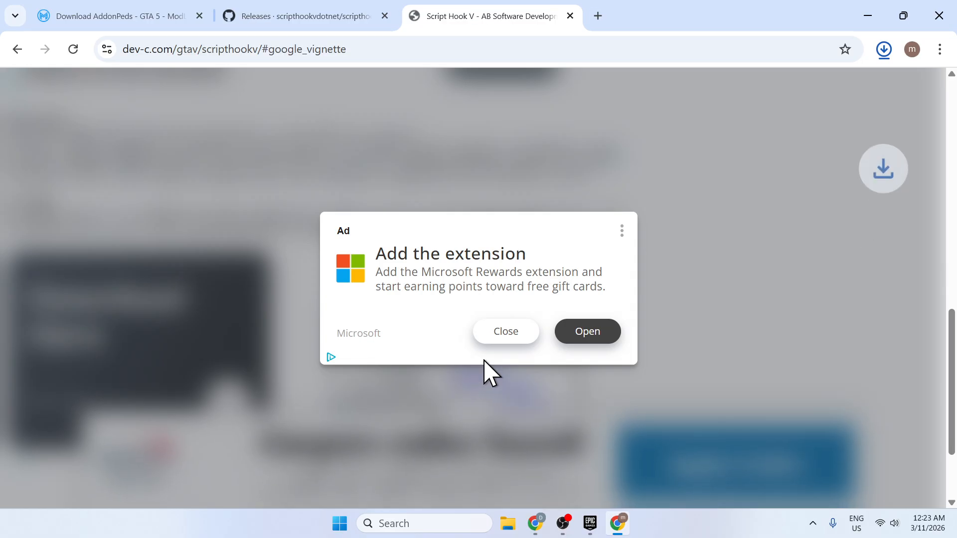
# Search for "nativeui" in a new tab.
pyautogui.click(596, 16)
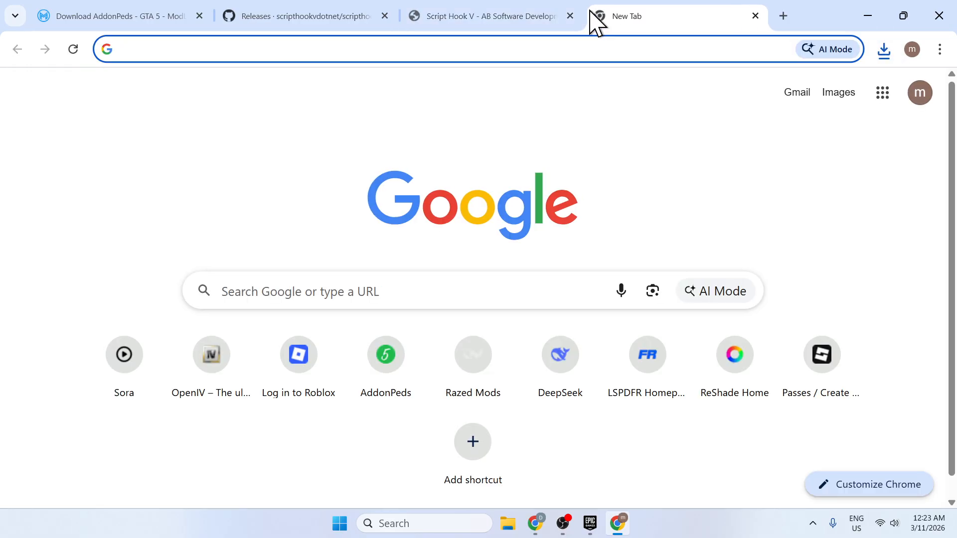
pyautogui.write('nativeui')
pyautogui.press('Return')
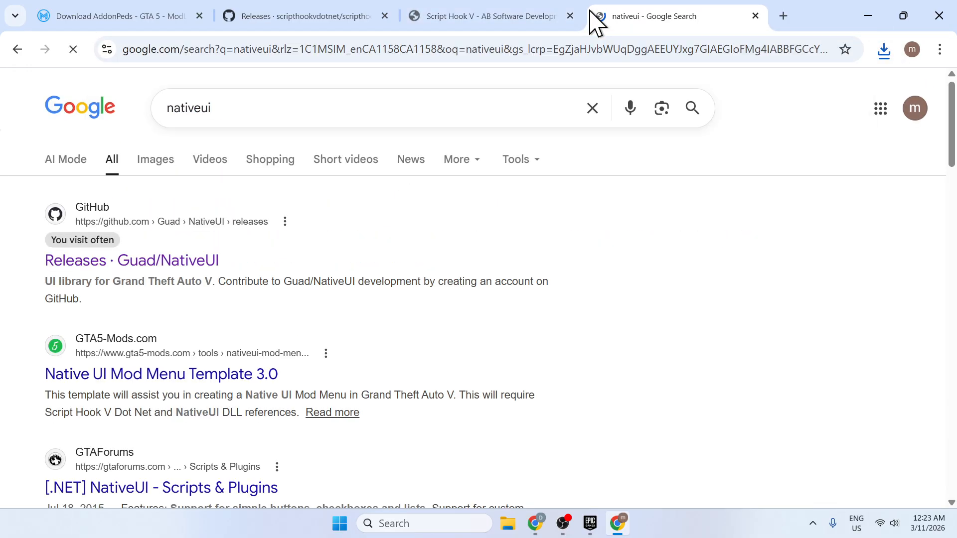
# Open the Guad/NativeUI releases page and download Release.zip from the NativeUI 1.9.1 release.
pyautogui.click(199, 234)
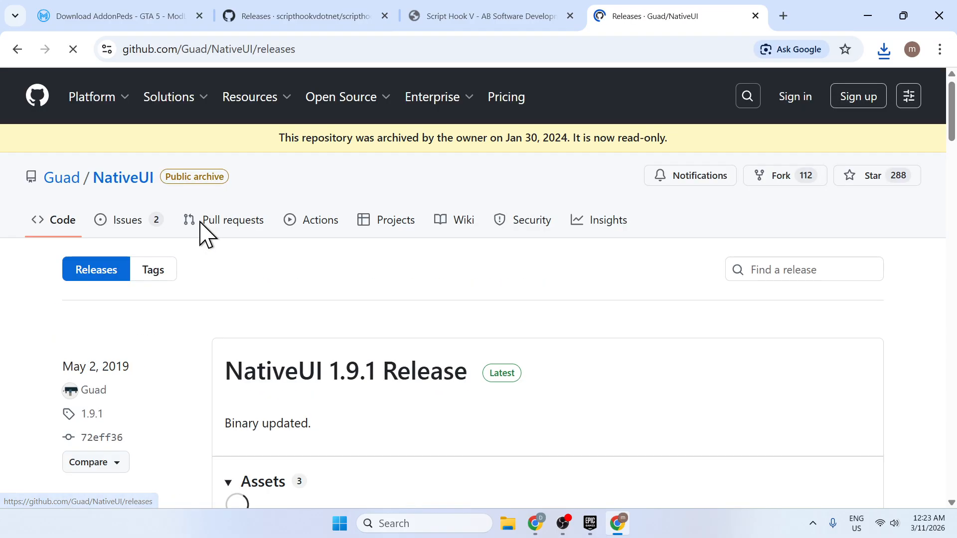
pyautogui.scroll(-5, 309, 235)
pyautogui.scroll(3, 308, 229)
pyautogui.click(276, 366)
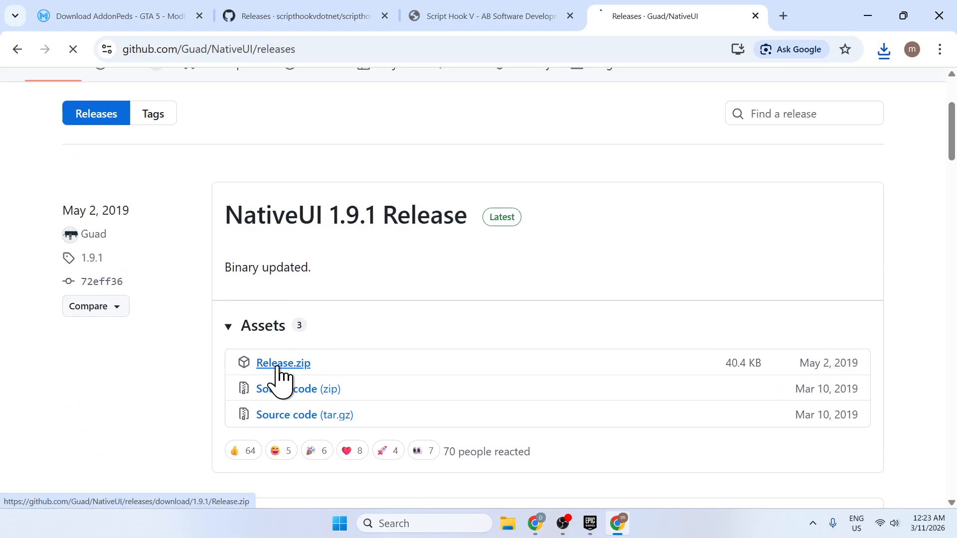
# Search for "openiv" in a new tab.
pyautogui.click(784, 17)
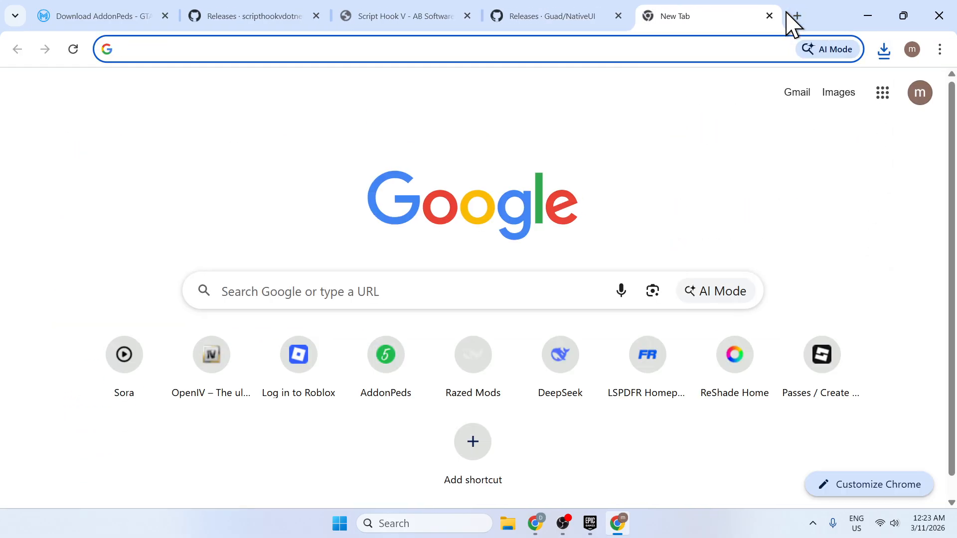
pyautogui.write('openiv.com')
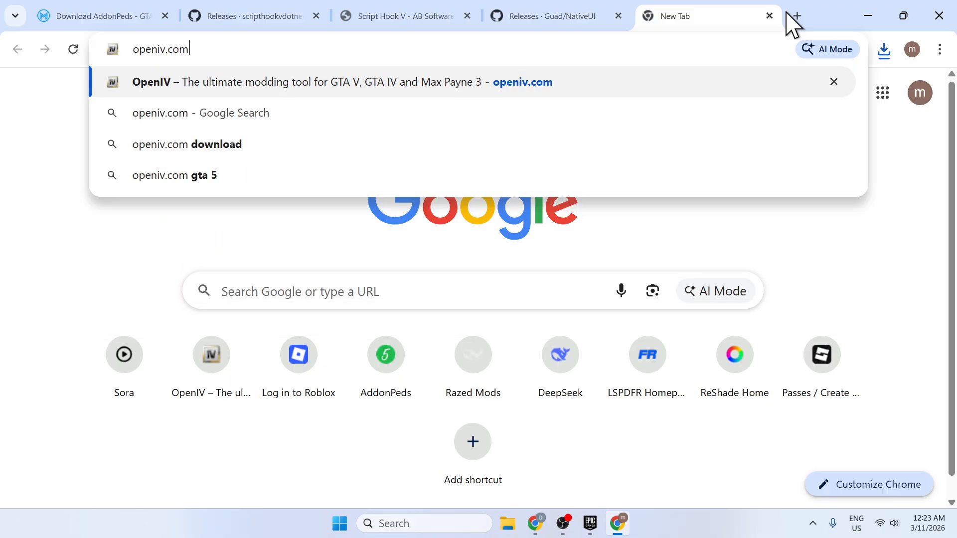
pyautogui.press('BackSpace')
pyautogui.press('BackSpace')
pyautogui.press('BackSpace')
pyautogui.press('BackSpace')
pyautogui.press('Return')
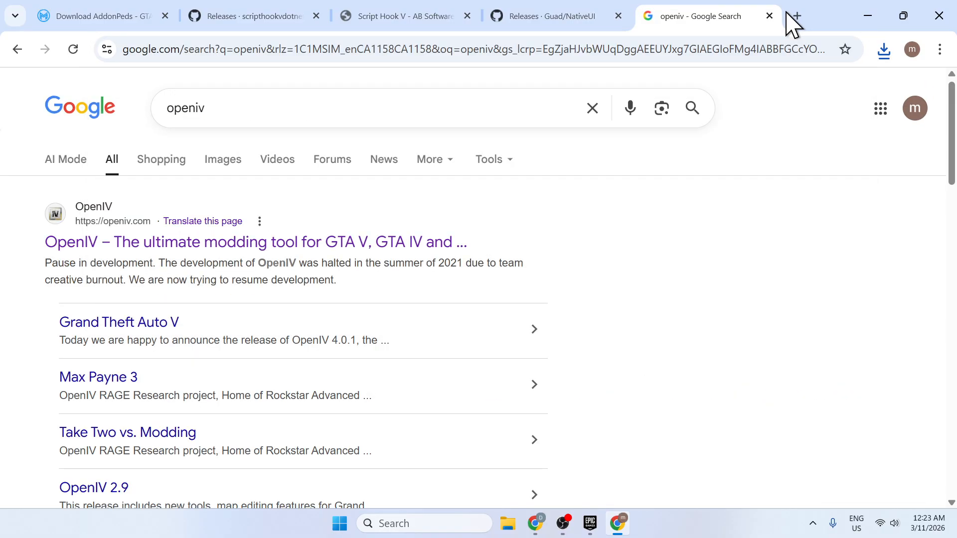
# Download OpenIV 4.1 from the official OpenIV site and close the browser.
pyautogui.click(359, 244)
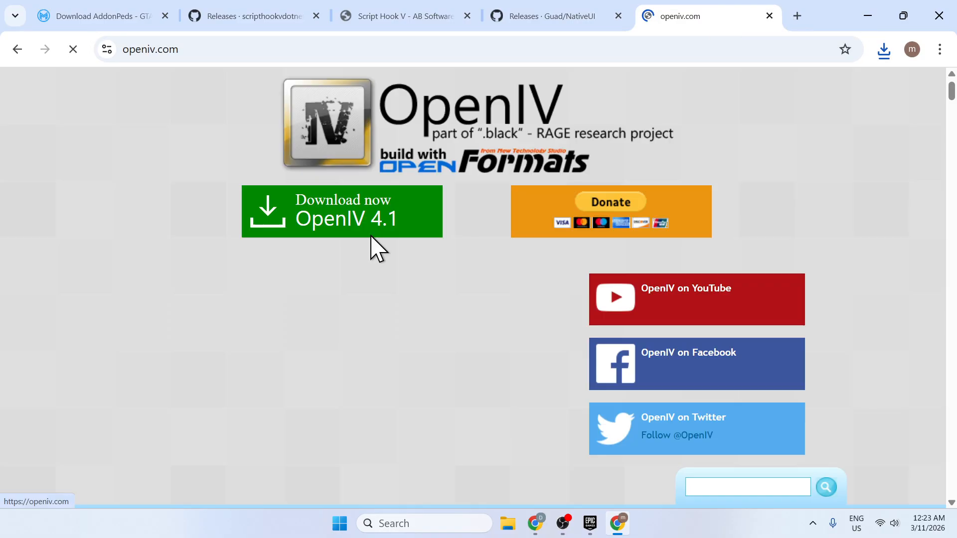
pyautogui.click(395, 222)
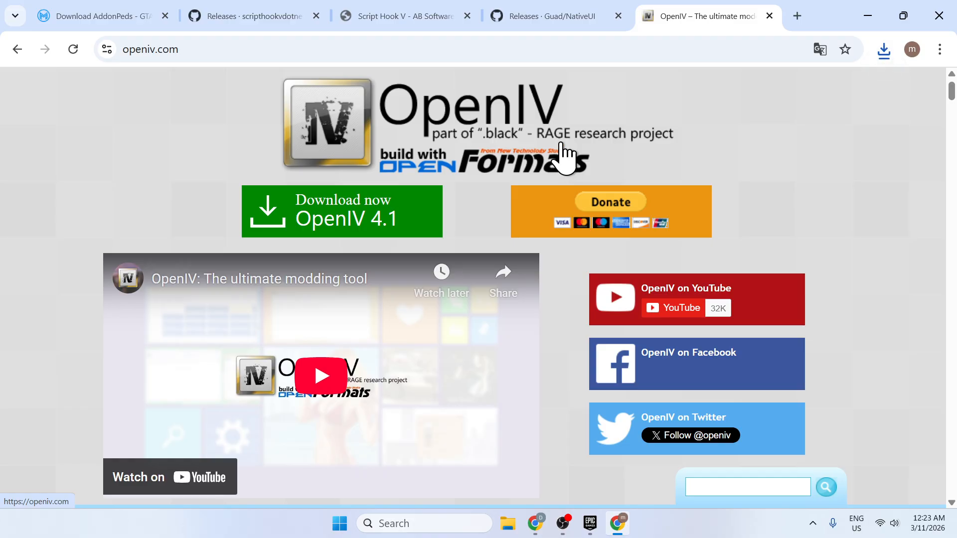
pyautogui.click(938, 16)
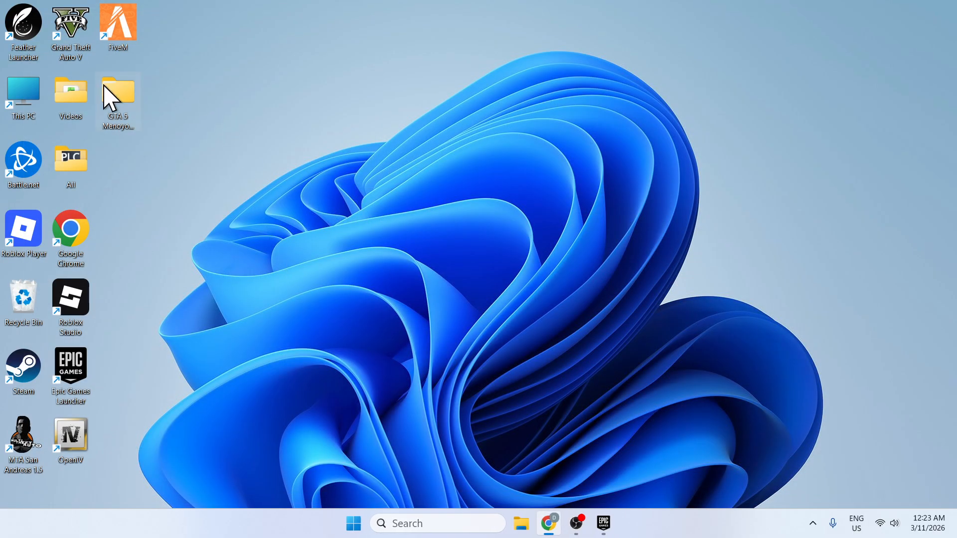
# Switch to the Epic Games Launcher, open Grand Theft Auto V's installation folder from its Manage options, and minimize the launcher.
pyautogui.click(604, 524)
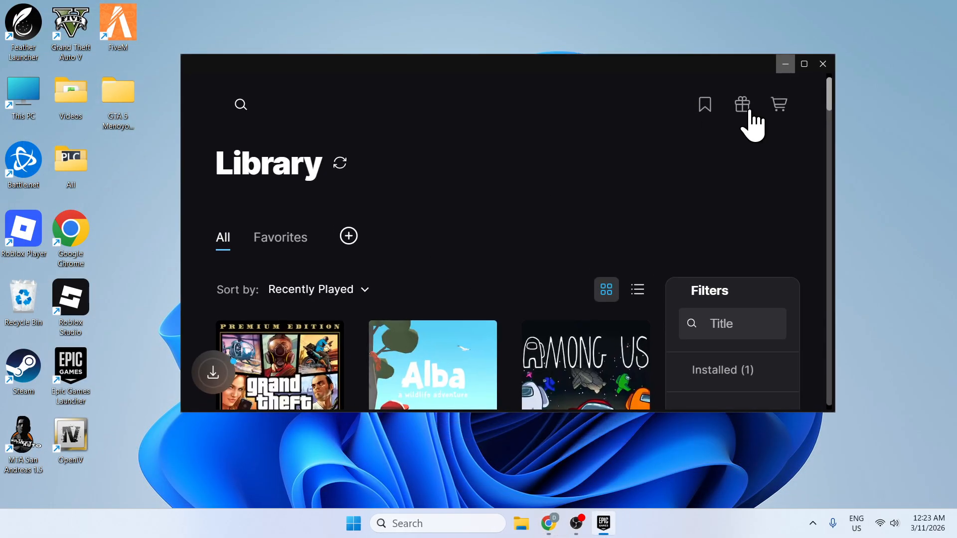
pyautogui.click(804, 65)
pyautogui.click(288, 459)
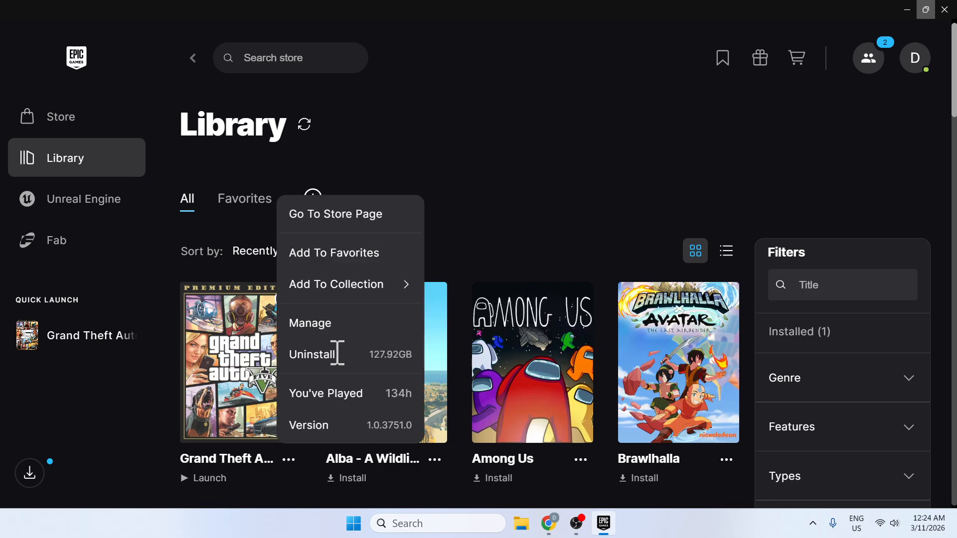
pyautogui.click(338, 324)
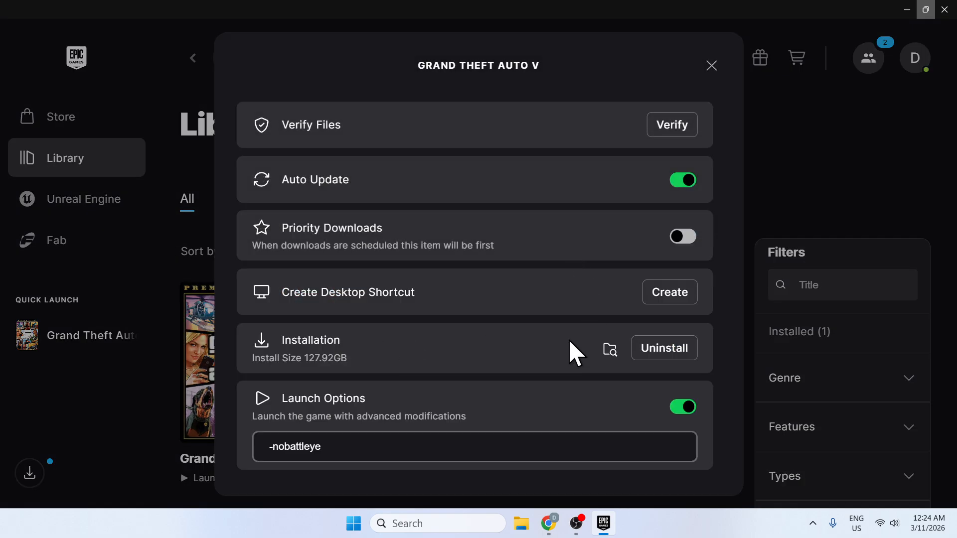
pyautogui.click(607, 347)
pyautogui.click(711, 67)
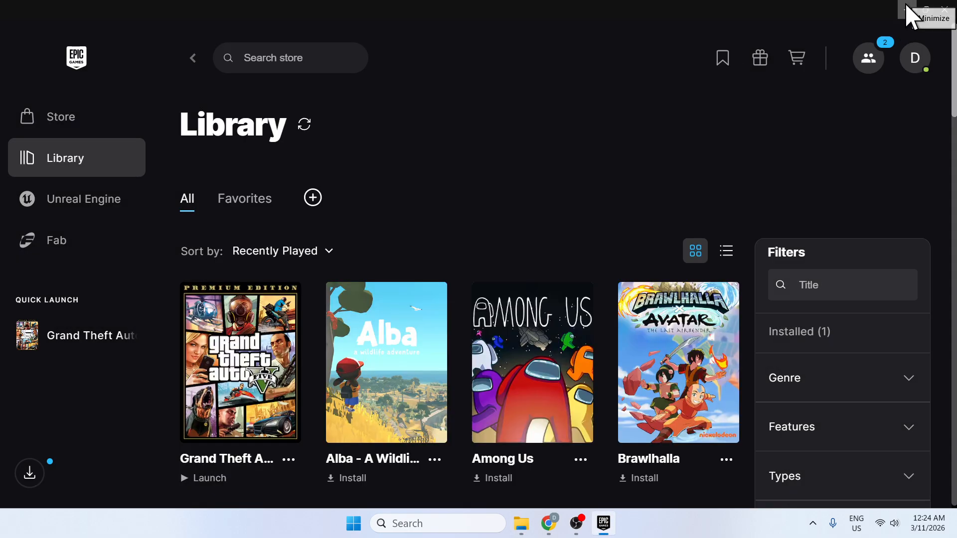
pyautogui.click(907, 10)
# Open the Downloads folder in a second window and arrange it side by side with the GTAV folder.
pyautogui.moveTo(302, 44); pyautogui.dragTo(189, 122)
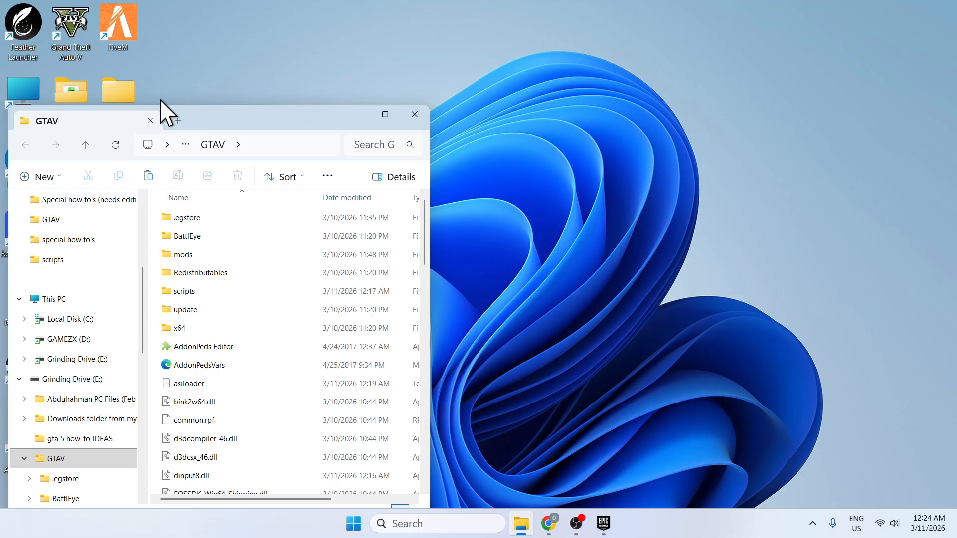
pyautogui.doubleClick(122, 90)
pyautogui.click(92, 215)
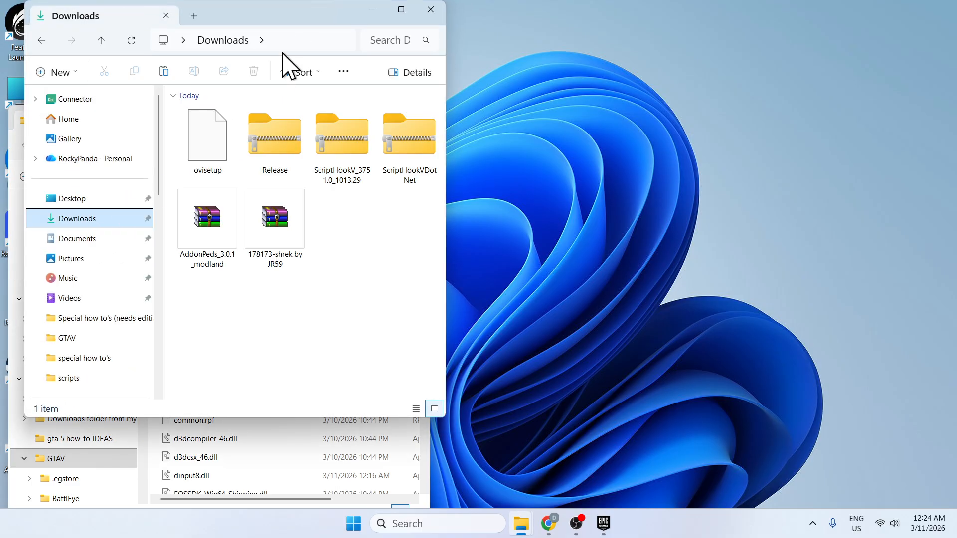
pyautogui.moveTo(280, 12); pyautogui.dragTo(743, 79)
pyautogui.moveTo(273, 123); pyautogui.dragTo(310, 32)
pyautogui.moveTo(737, 89); pyautogui.dragTo(741, 59)
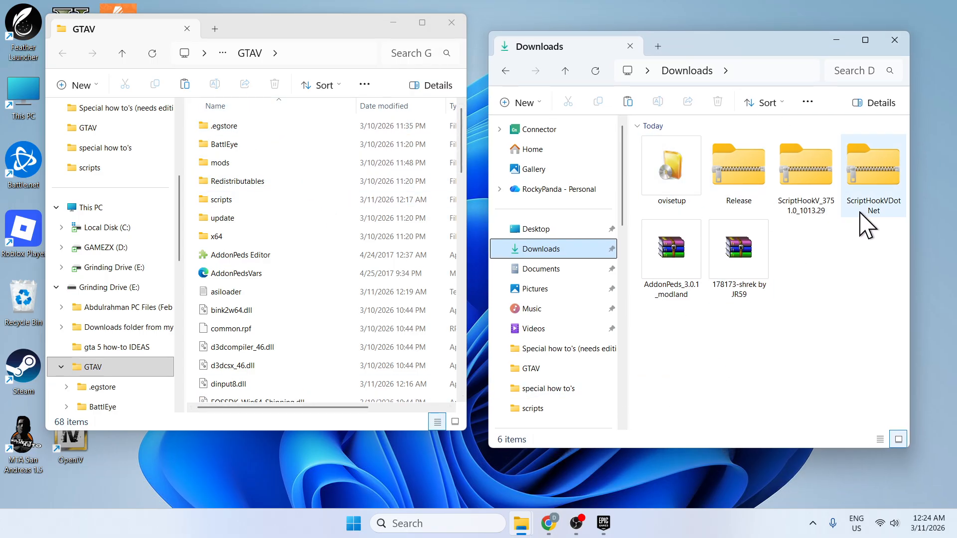
# Copy ScriptHookVDotNet.asi, ScriptHookVDotNet2 and ScriptHookVDotNet2.dll from the ScriptHookVDotNet archive into the GTAV folder, replacing existing copies.
pyautogui.click(885, 175)
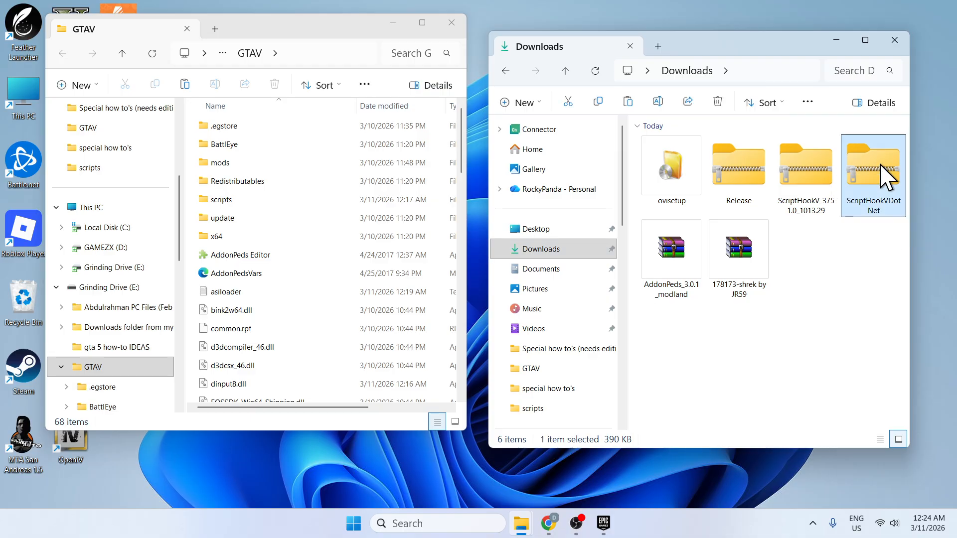
pyautogui.doubleClick(885, 175)
pyautogui.click(796, 197)
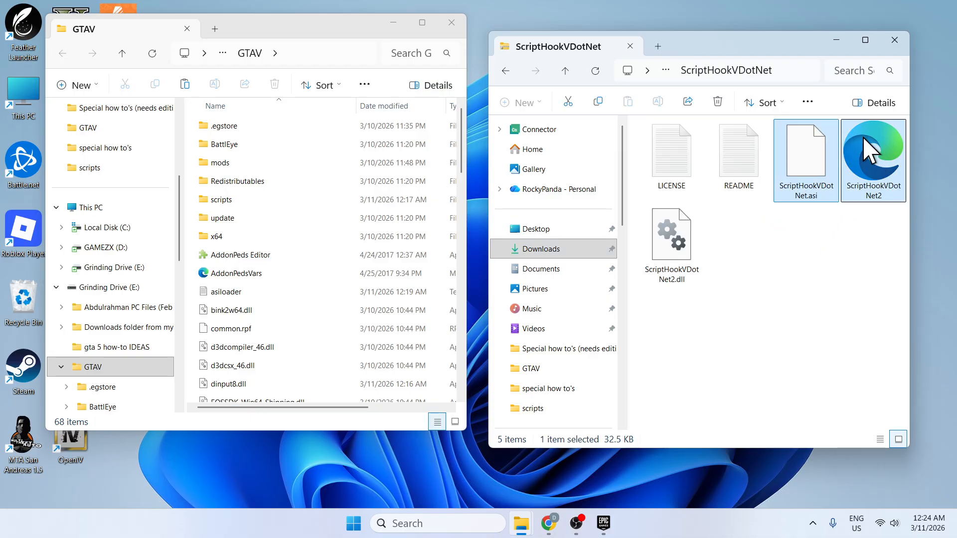
pyautogui.keyDown('ctrl'); pyautogui.click(670, 234); pyautogui.keyUp('ctrl')
pyautogui.rightClick(817, 162)
pyautogui.click(849, 205)
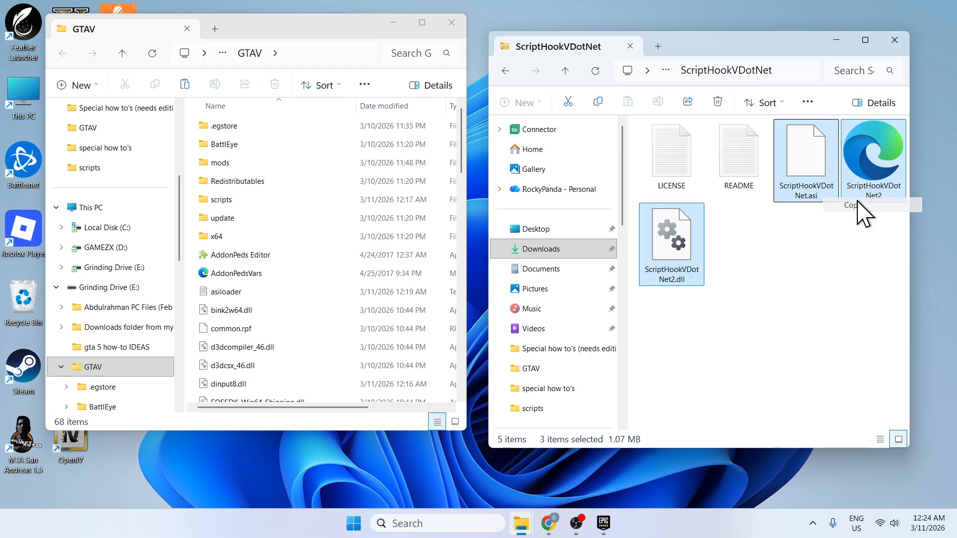
pyautogui.rightClick(192, 281)
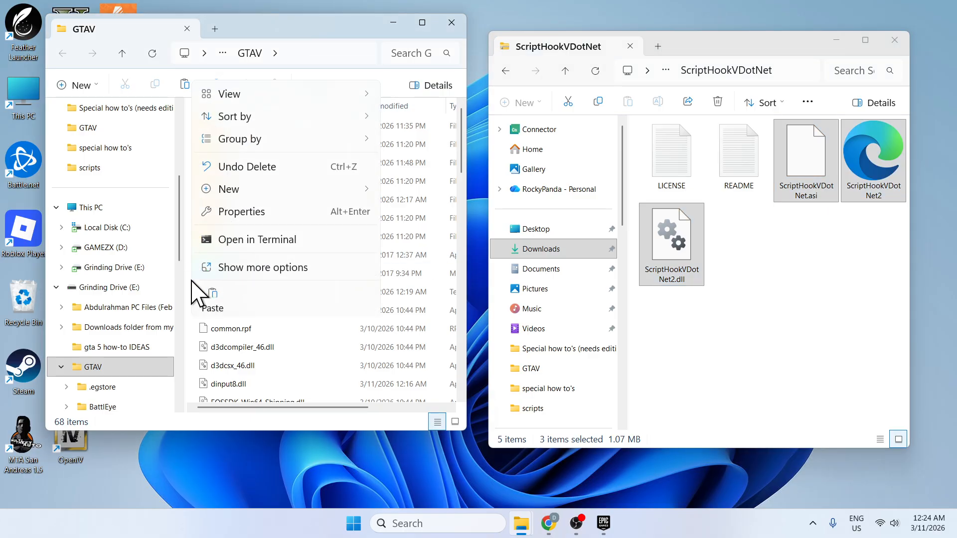
pyautogui.click(212, 299)
pyautogui.click(407, 220)
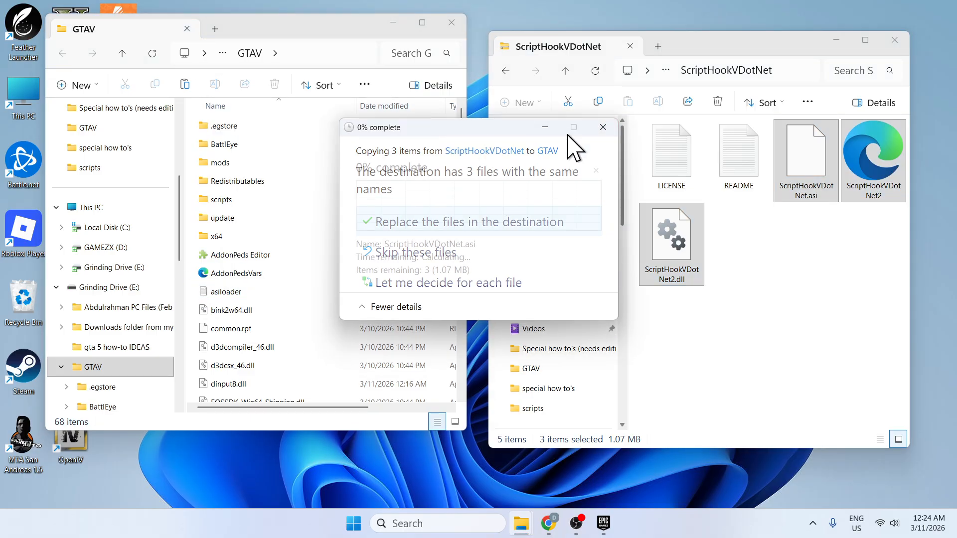
# Copy dinput8.dll, NativeTrainer.asi, ScriptHookV.dll and xinput1_4.dll from the ScriptHookV archive's bin folder into GTAV, replacing existing copies, and return to Downloads.
pyautogui.click(505, 71)
pyautogui.doubleClick(817, 186)
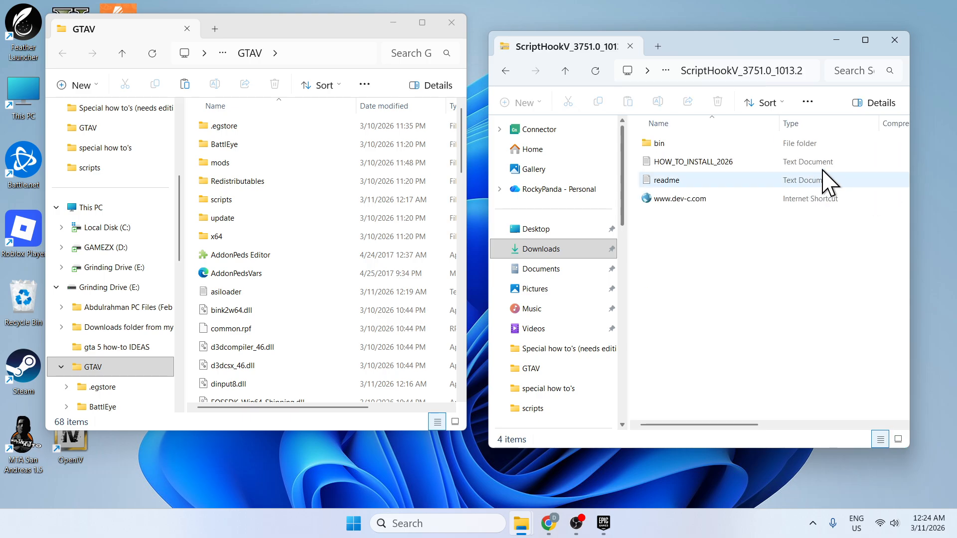
pyautogui.doubleClick(720, 144)
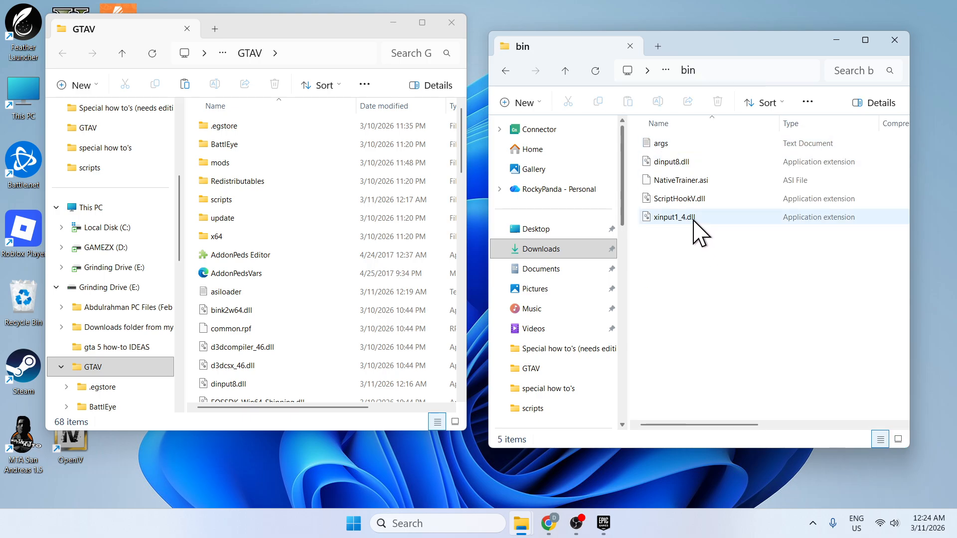
pyautogui.moveTo(696, 219); pyautogui.dragTo(708, 164)
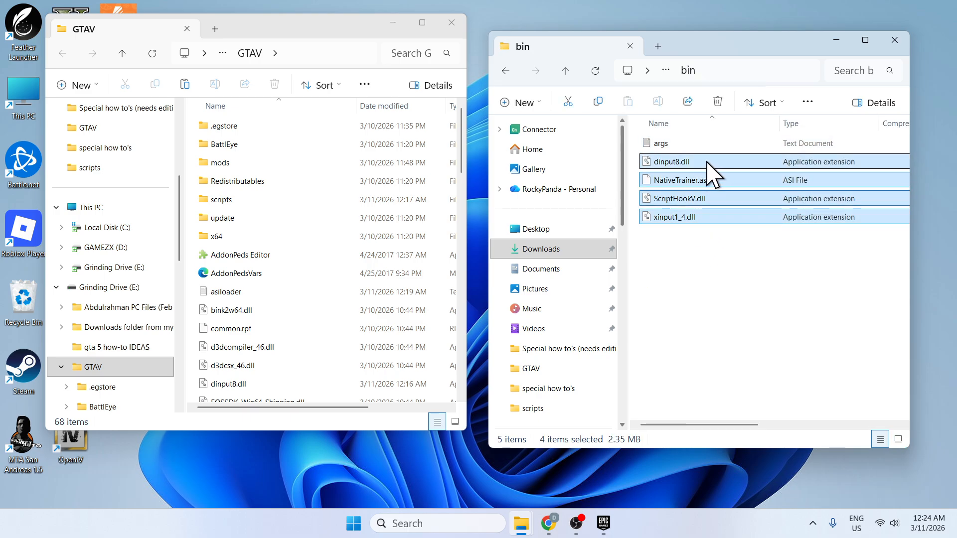
pyautogui.rightClick(707, 163)
pyautogui.click(753, 206)
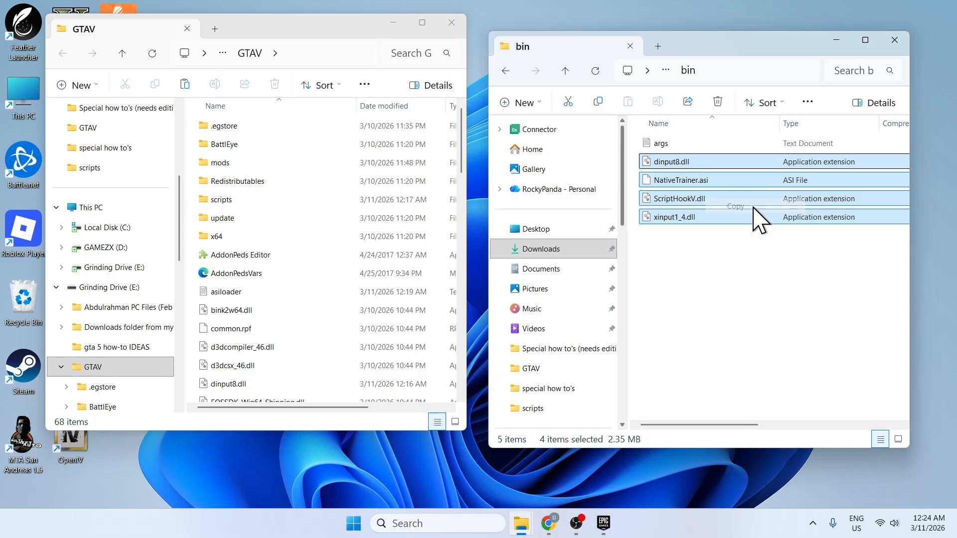
pyautogui.rightClick(200, 290)
pyautogui.click(207, 299)
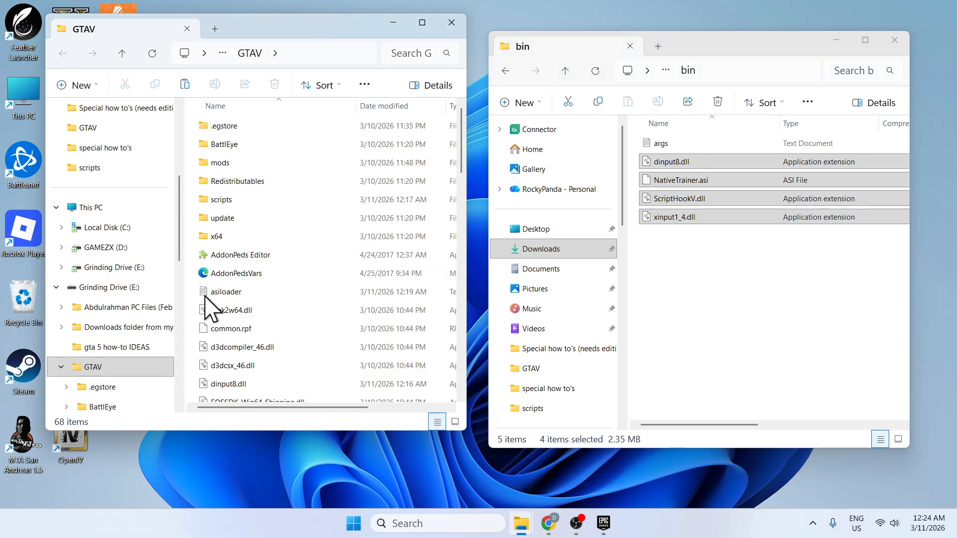
pyautogui.click(514, 221)
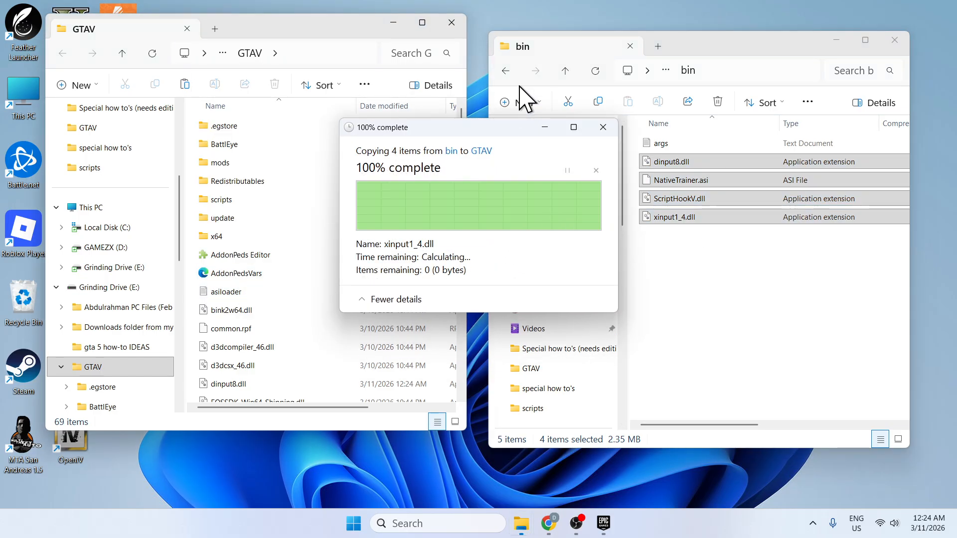
pyautogui.click(504, 71)
pyautogui.click(505, 71)
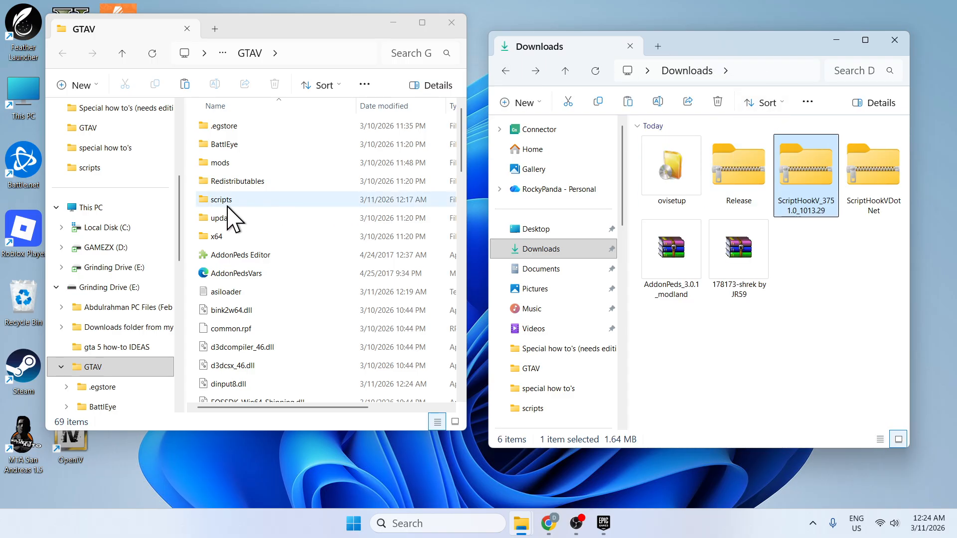
pyautogui.rightClick(189, 202)
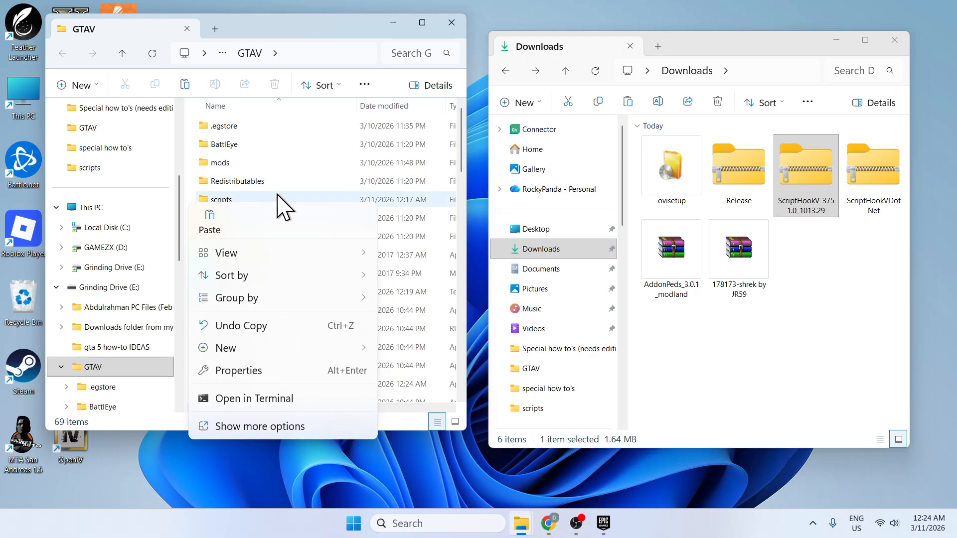
pyautogui.moveTo(267, 363)
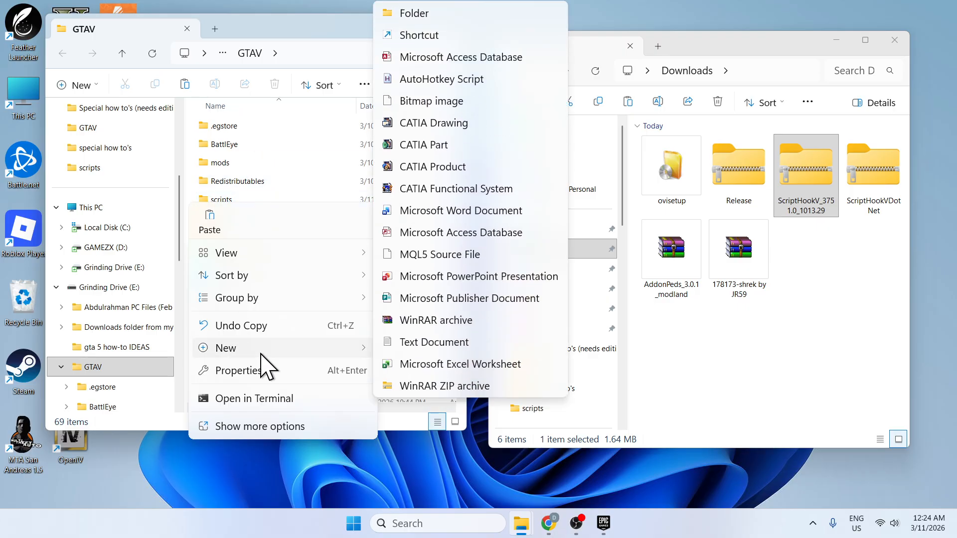
pyautogui.click(434, 17)
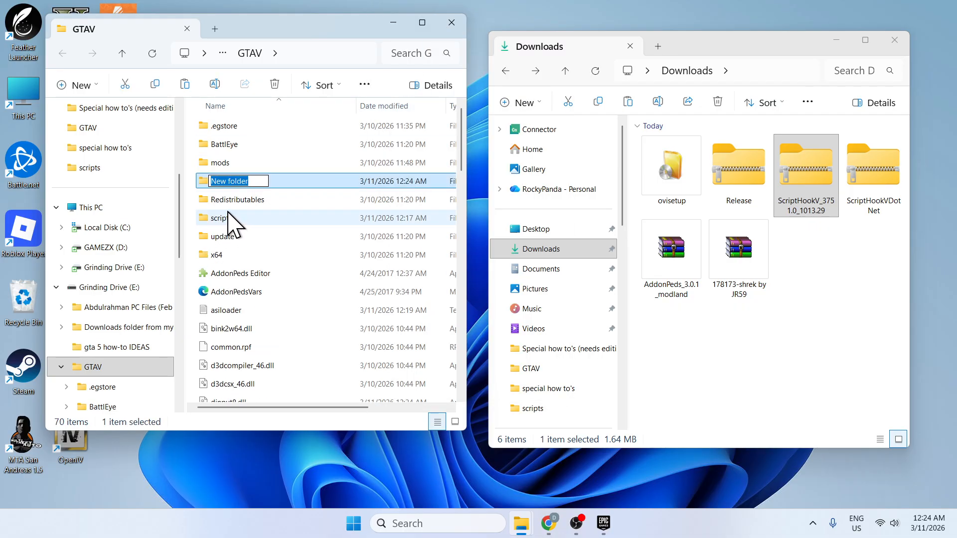
pyautogui.click(278, 181)
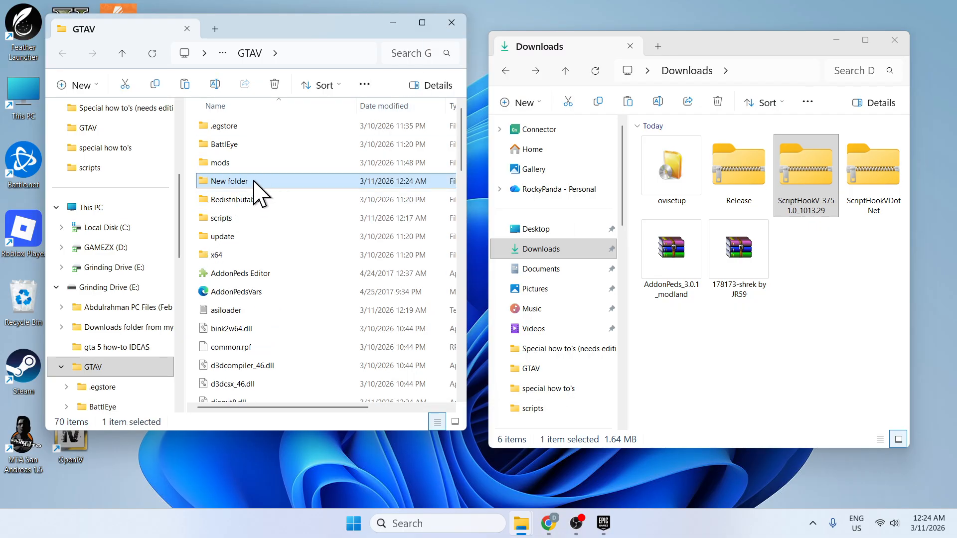
pyautogui.moveTo(254, 182); pyautogui.dragTo(260, 200)
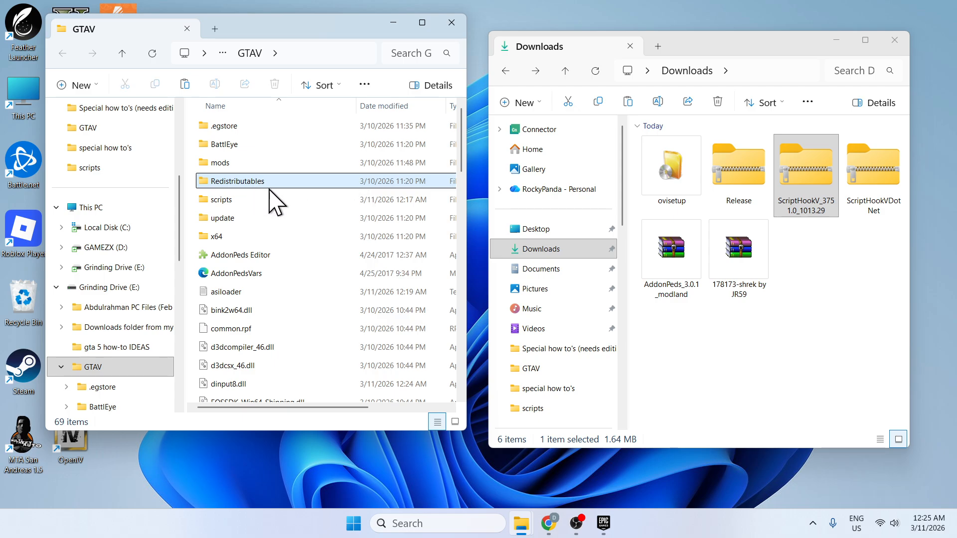
# Copy NativeUI and NativeUI.dll from the Release archive into GTAV's scripts folder, replacing existing copies, and return to the GTAV and Downloads folders.
pyautogui.click(225, 202)
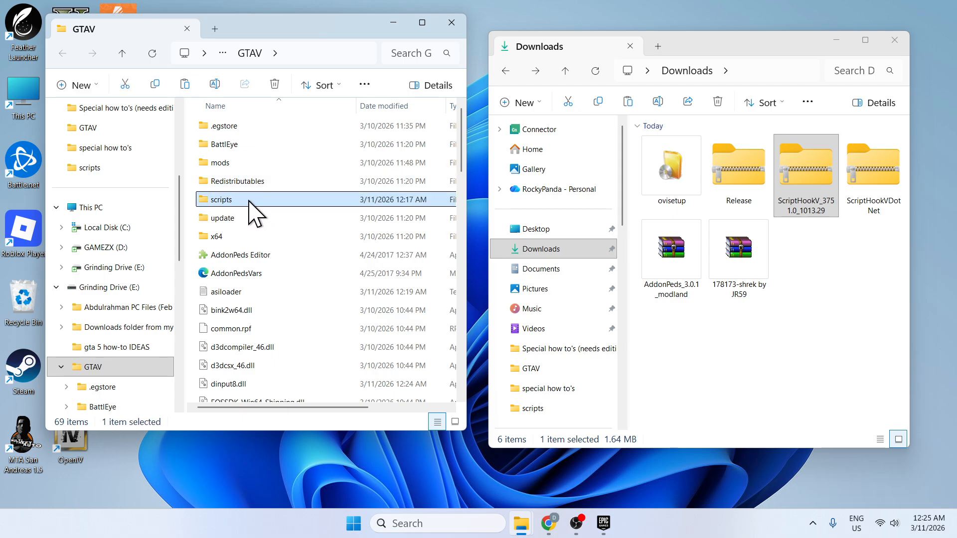
pyautogui.doubleClick(222, 199)
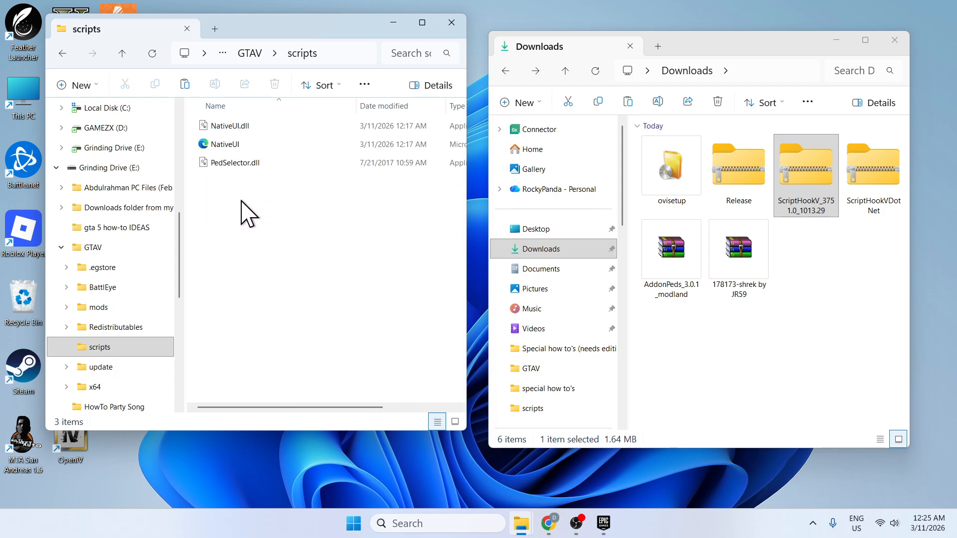
pyautogui.click(745, 154)
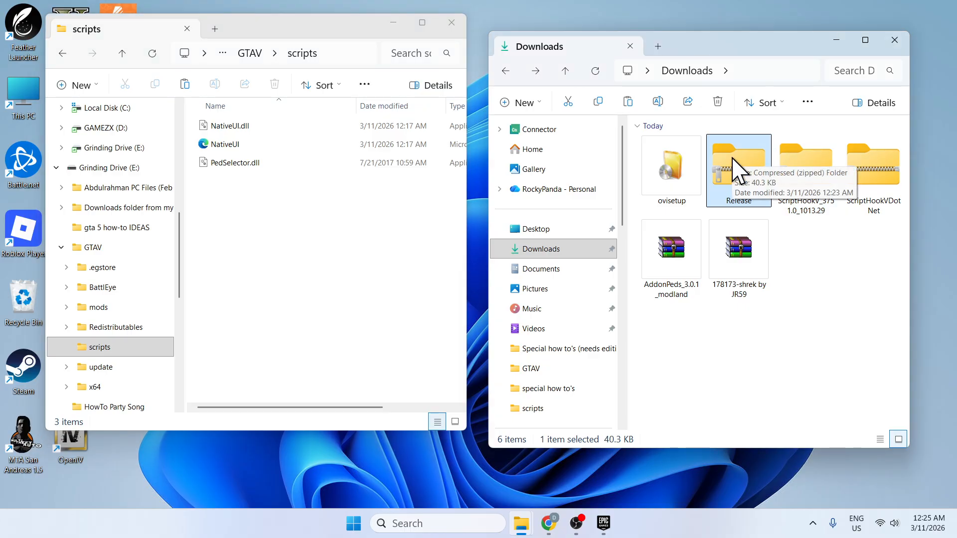
pyautogui.doubleClick(732, 165)
pyautogui.moveTo(675, 223); pyautogui.dragTo(757, 153)
pyautogui.rightClick(756, 154)
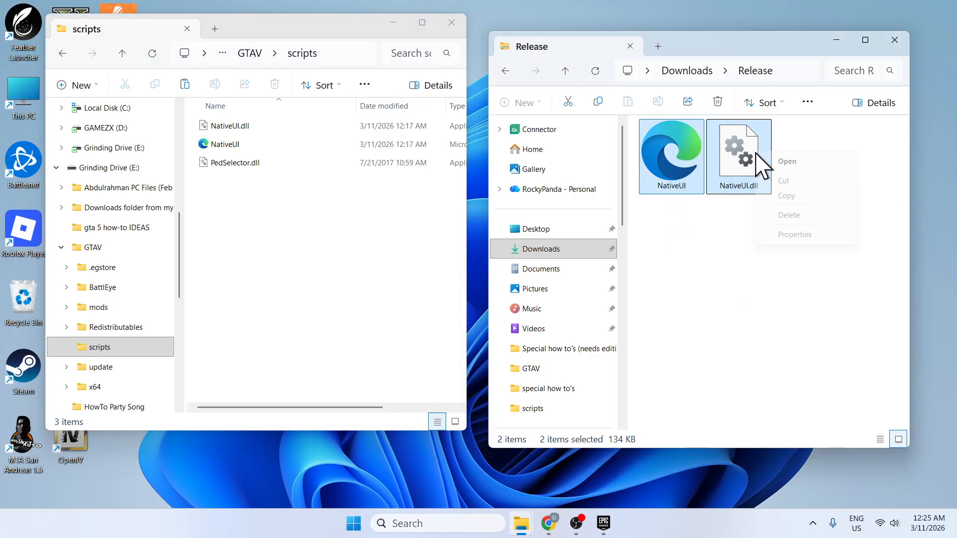
pyautogui.click(771, 194)
pyautogui.click(293, 233)
pyautogui.rightClick(295, 213)
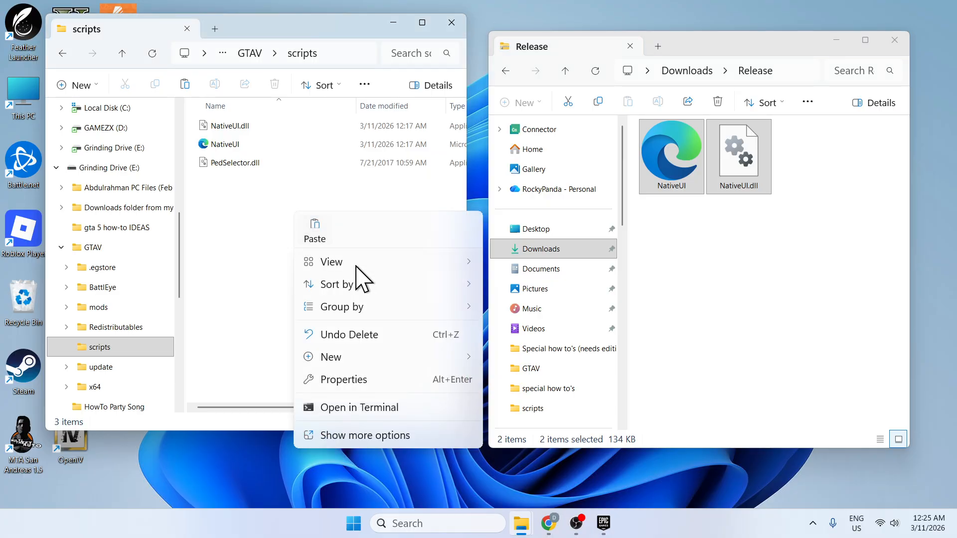
pyautogui.click(319, 232)
pyautogui.click(454, 226)
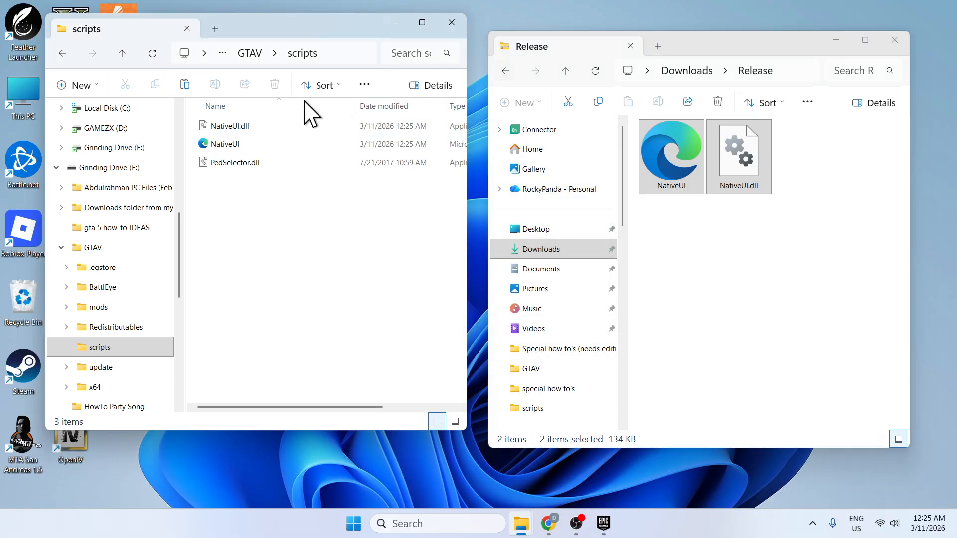
pyautogui.click(63, 54)
pyautogui.click(505, 71)
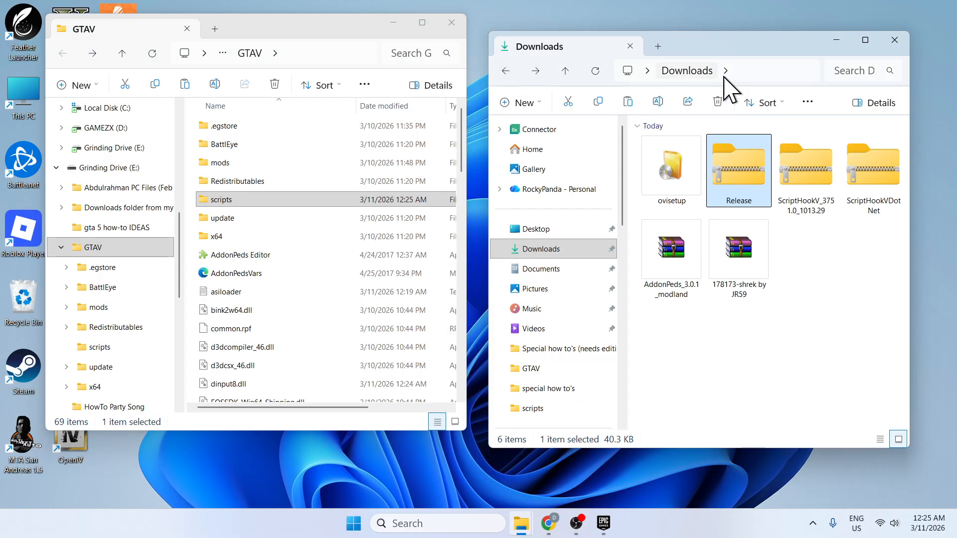
# Run ovisetup in English, accept the license terms, install OpenIV to this computer with a desktop icon, and close the installer.
pyautogui.click(821, 299)
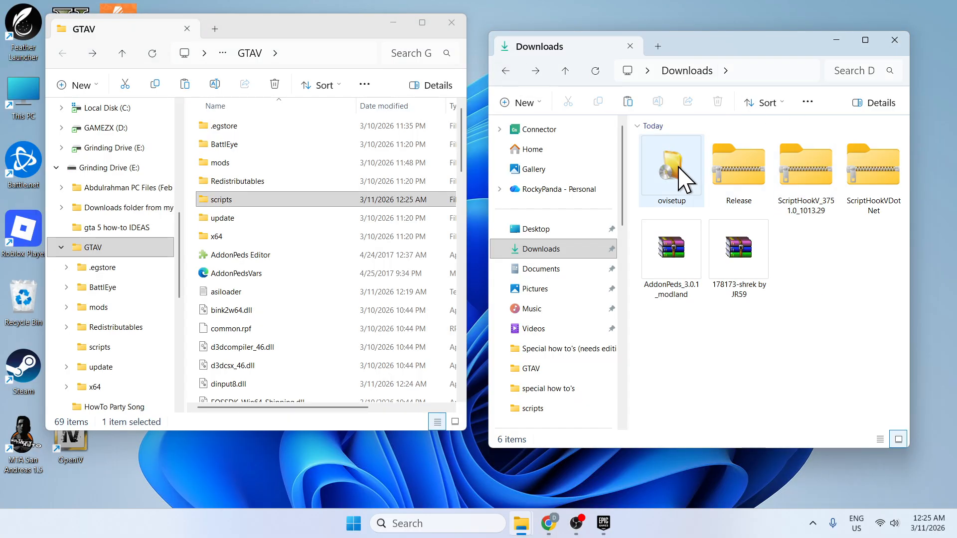
pyautogui.doubleClick(685, 180)
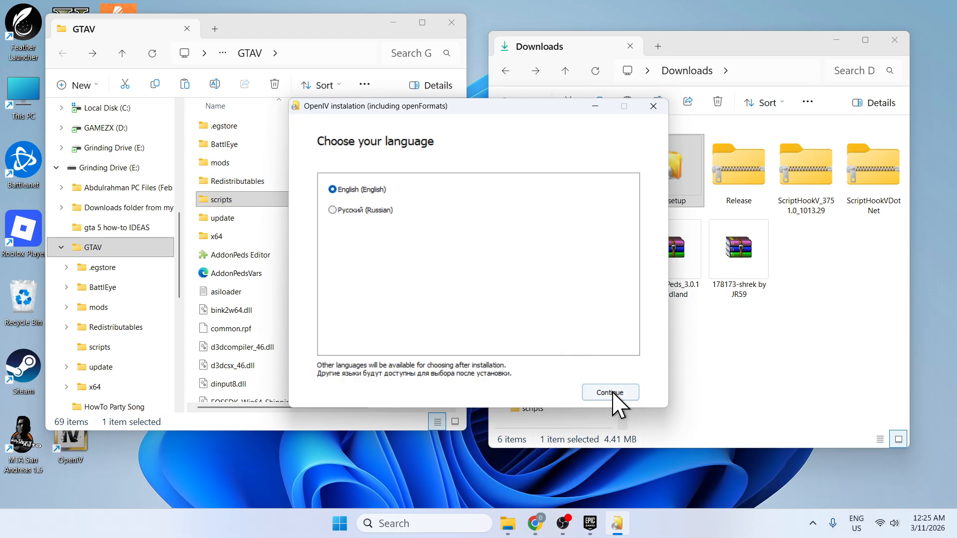
pyautogui.click(613, 393)
pyautogui.scroll(-5, 493, 324)
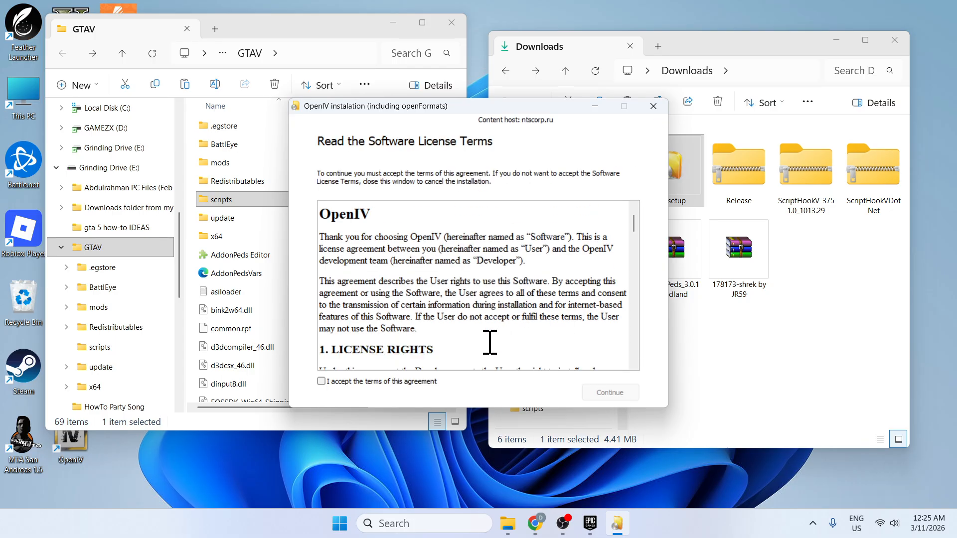
pyautogui.moveTo(634, 240); pyautogui.dragTo(633, 351)
pyautogui.click(616, 391)
pyautogui.click(614, 394)
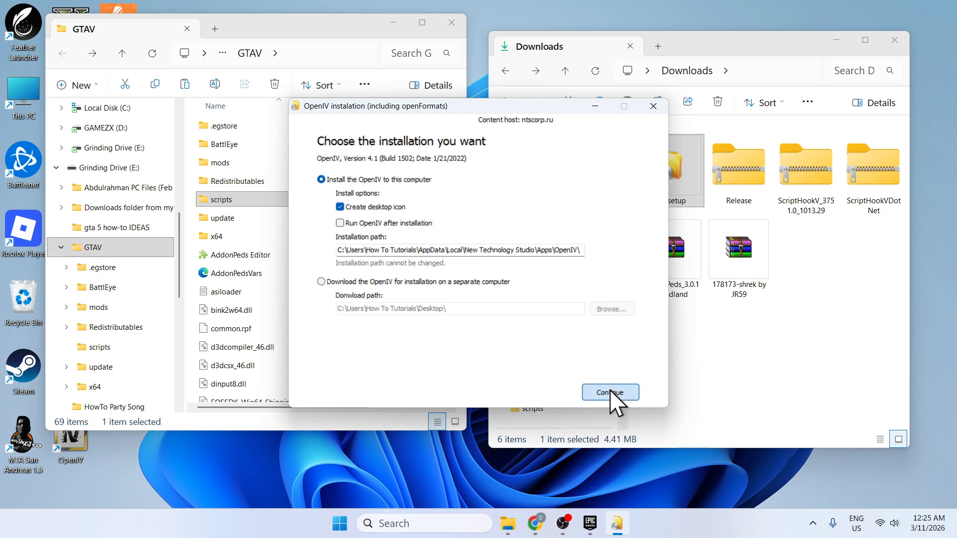
pyautogui.click(468, 304)
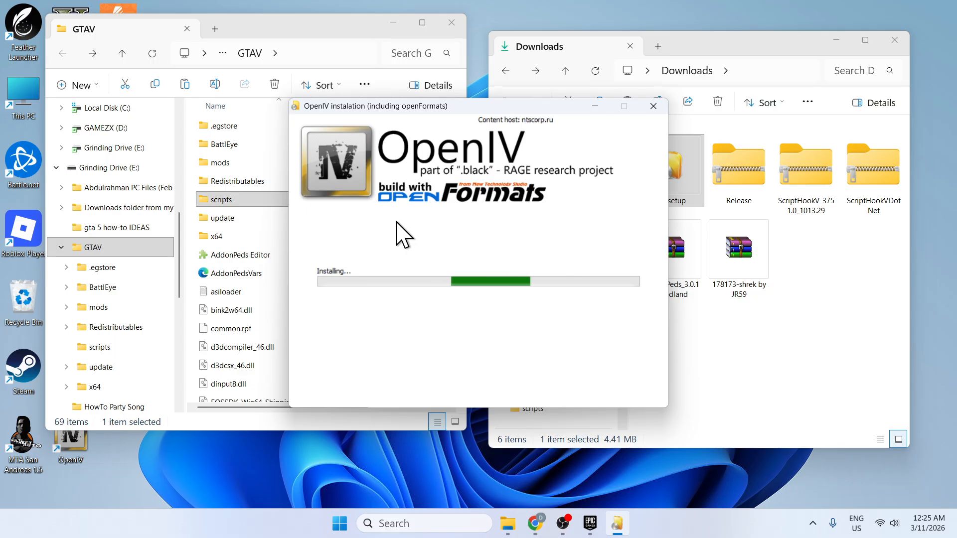
pyautogui.click(618, 394)
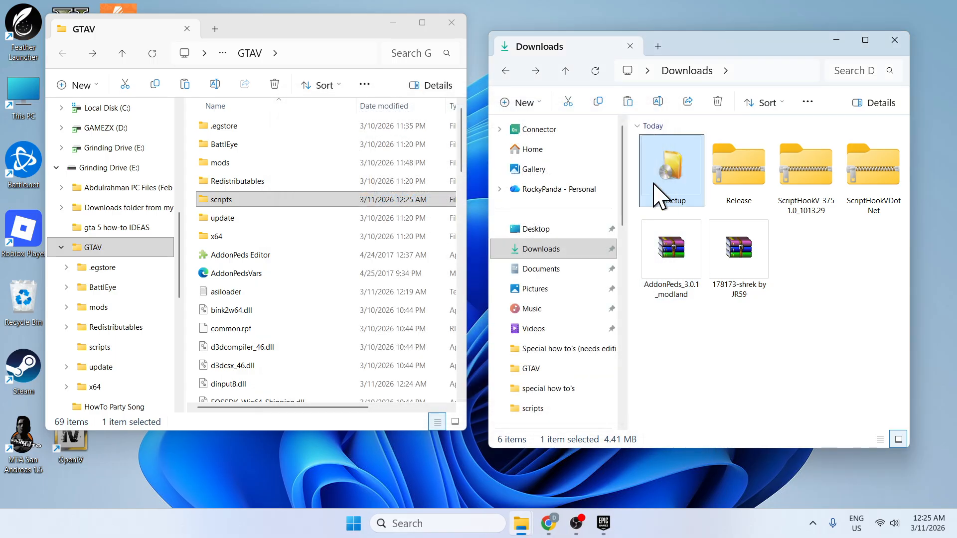
# Launch OpenIV from the desktop for Grand Theft Auto V on Windows and place its window beside the GTAV folder.
pyautogui.moveTo(333, 30); pyautogui.dragTo(342, 18)
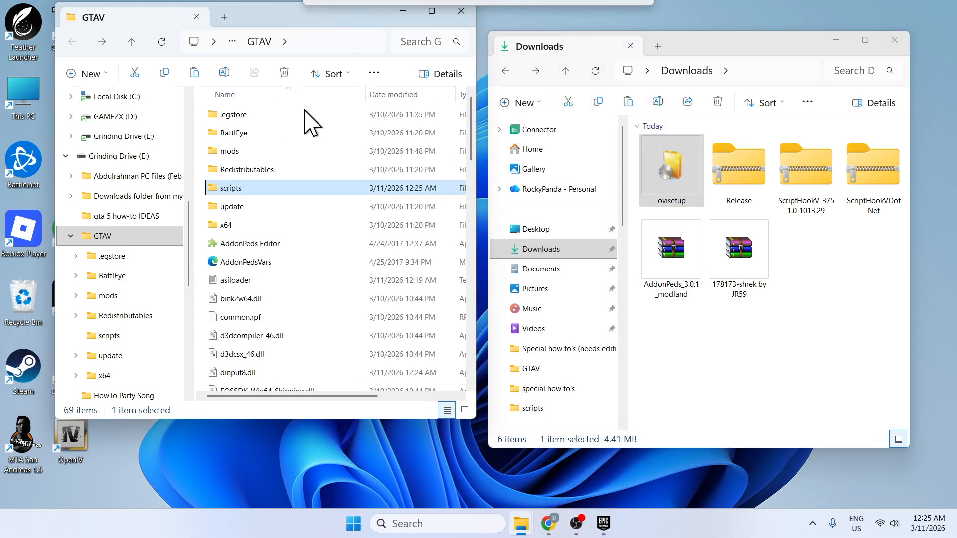
pyautogui.click(74, 451)
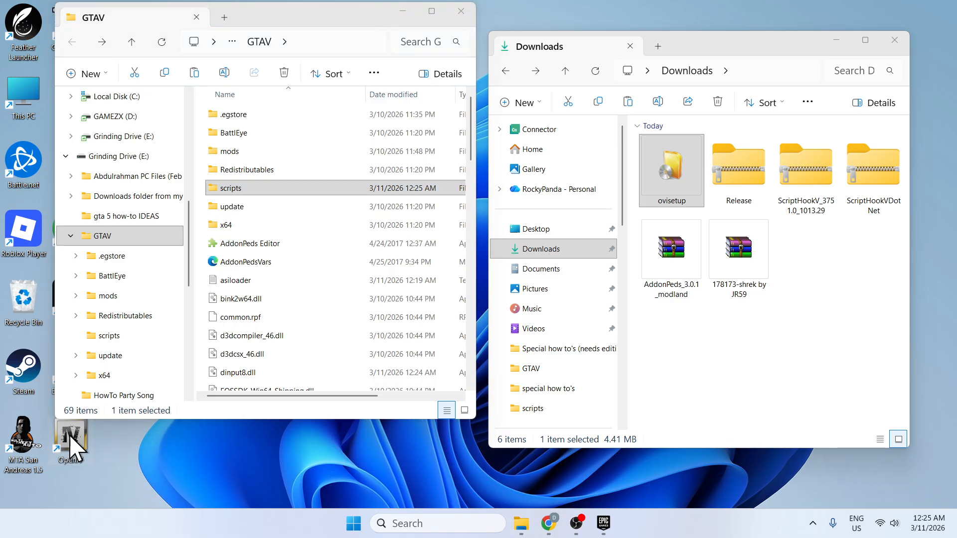
pyautogui.doubleClick(70, 434)
pyautogui.click(428, 274)
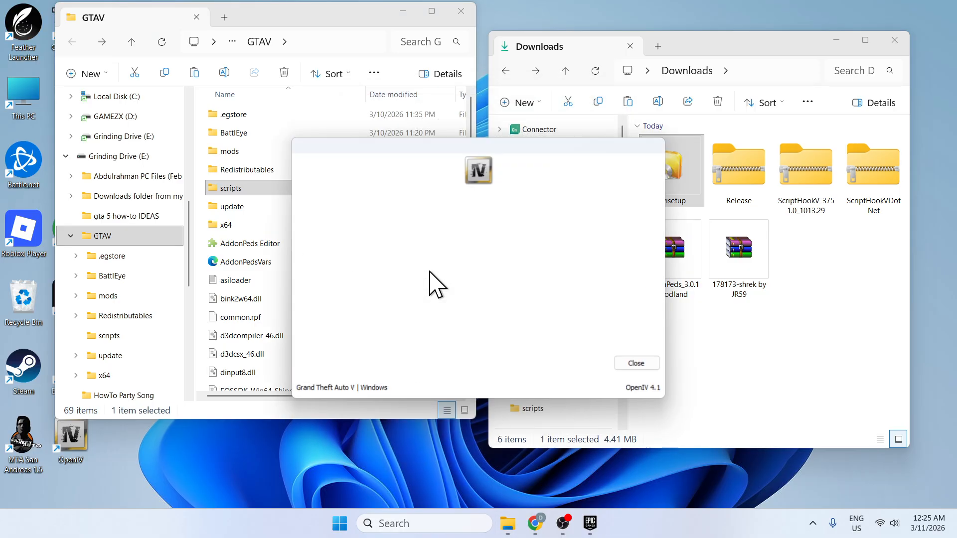
pyautogui.moveTo(411, 155); pyautogui.dragTo(627, 130)
pyautogui.moveTo(336, 17); pyautogui.dragTo(327, 30)
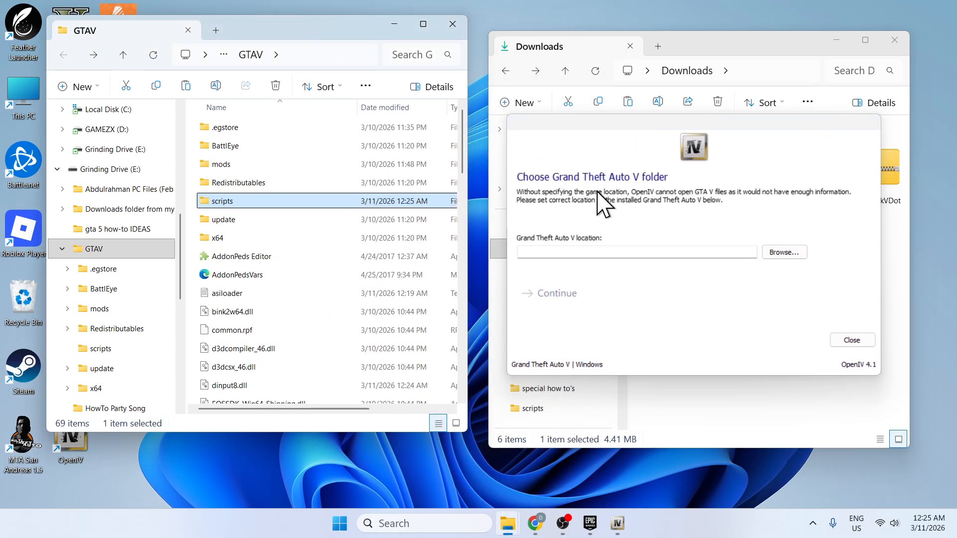
# Set OpenIV's Grand Theft Auto V location to the copied folder path E:\GTAV and continue into the file browser.
pyautogui.click(304, 55)
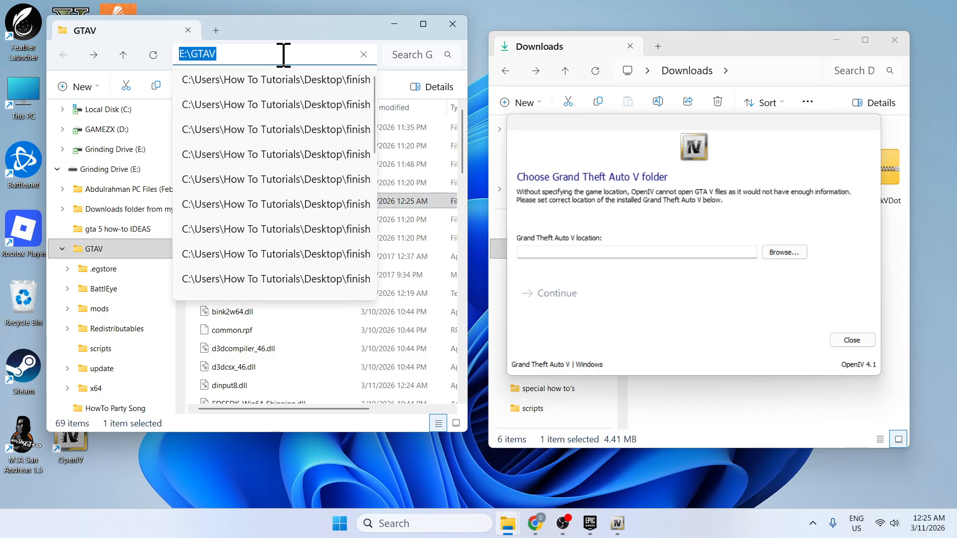
pyautogui.click(782, 253)
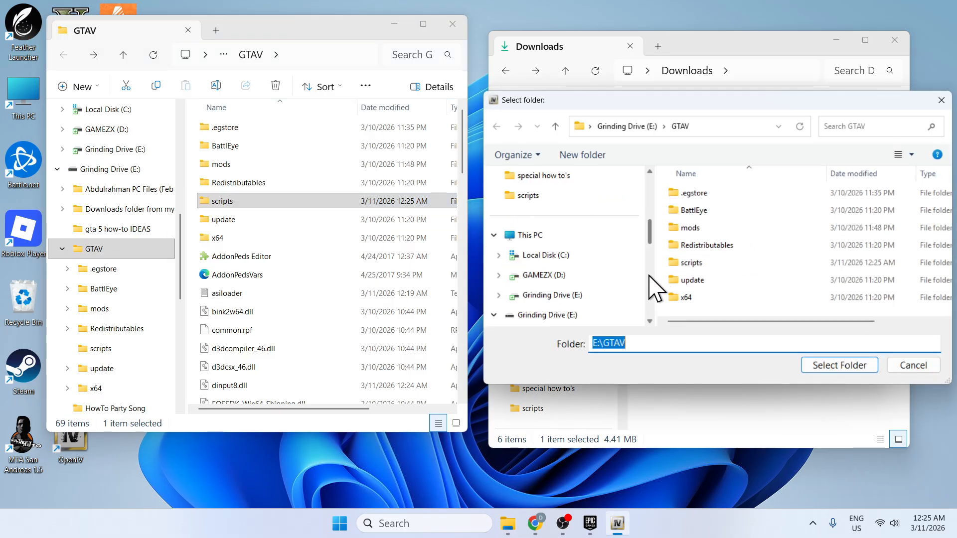
pyautogui.moveTo(647, 338); pyautogui.dragTo(576, 342)
pyautogui.hotkey('ctrl', 'v')
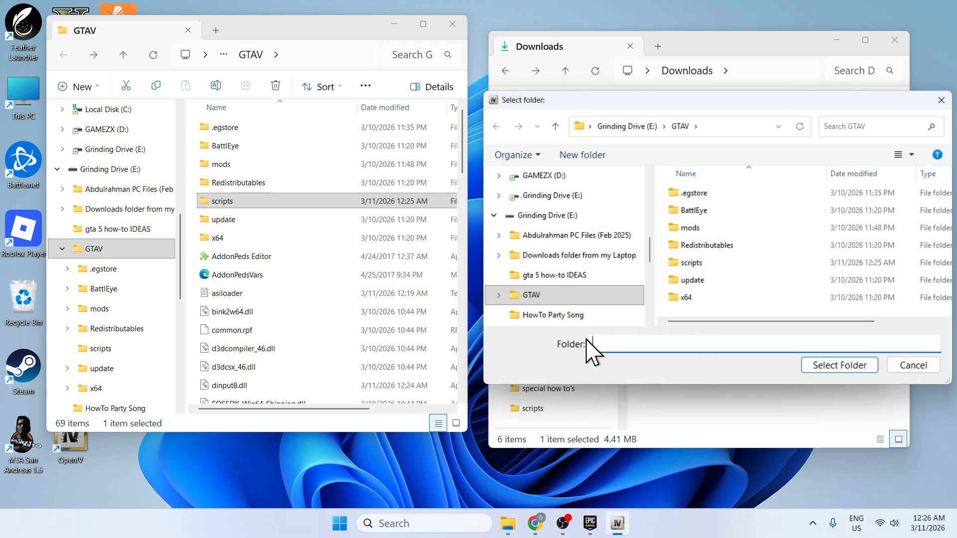
pyautogui.click(855, 368)
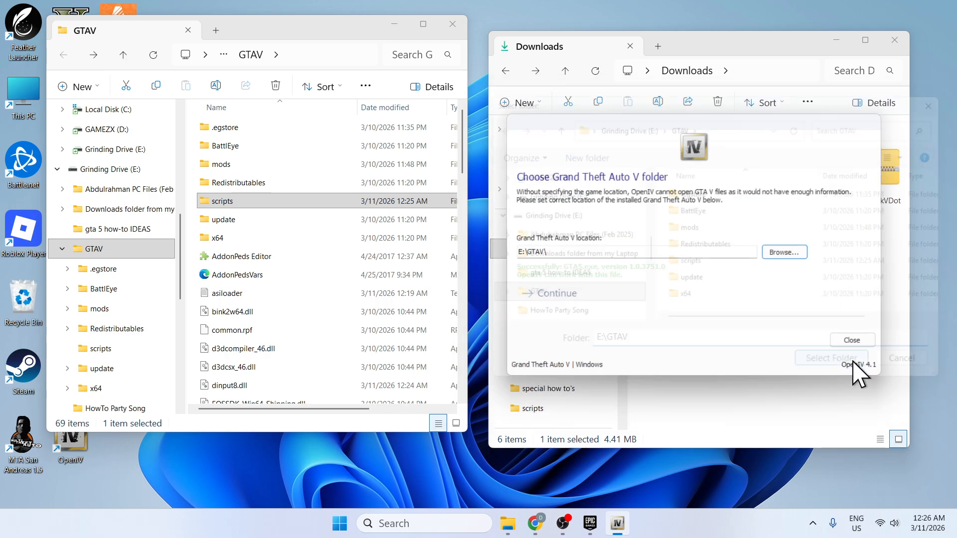
pyautogui.click(551, 294)
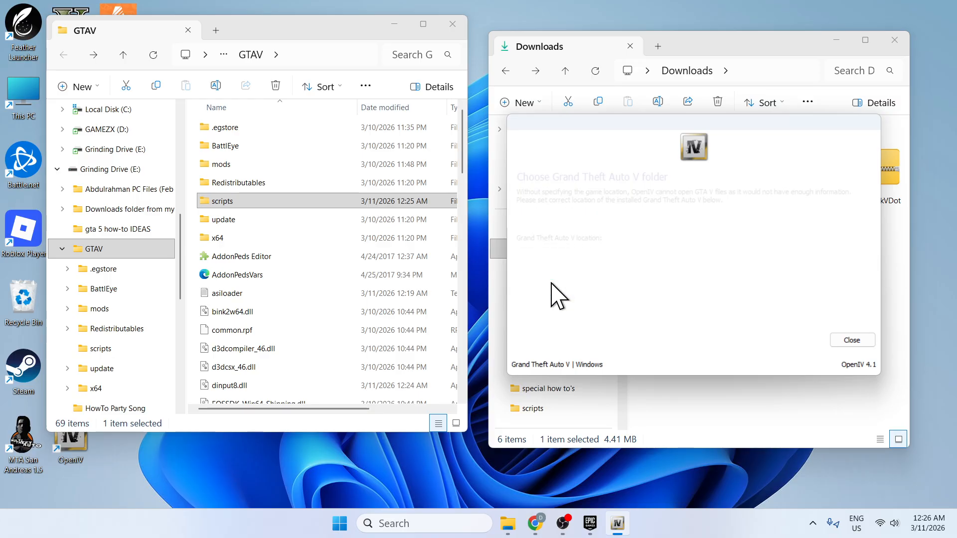
pyautogui.click(573, 301)
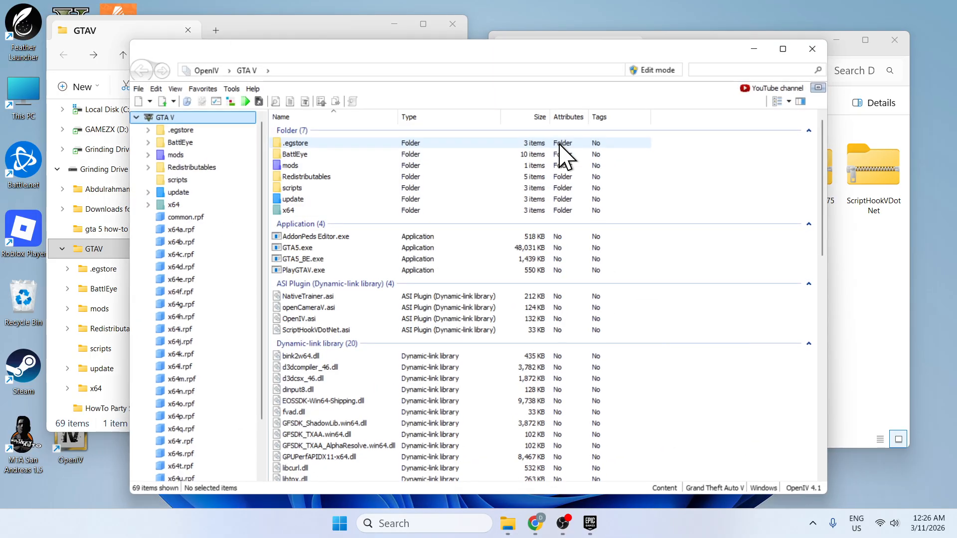
# Check the installation status of ASI Loader, OpenIV.ASI and openCamera in the ASI Manager, and close OpenIV.
pyautogui.moveTo(451, 51); pyautogui.dragTo(402, 38)
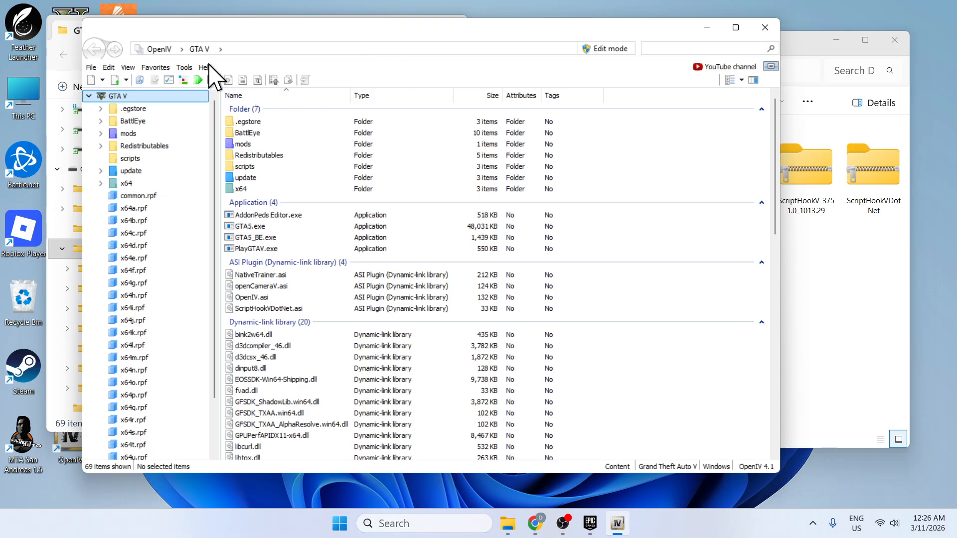
pyautogui.click(184, 68)
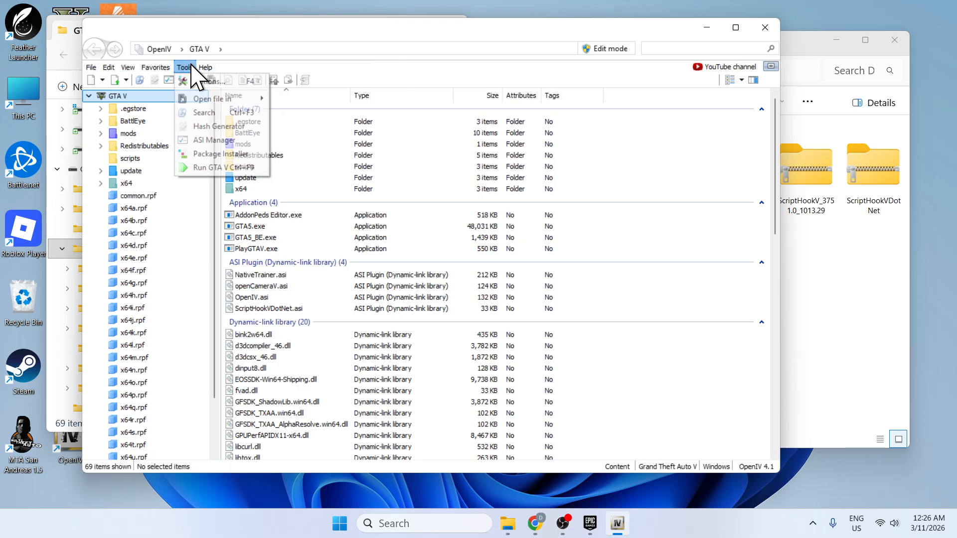
pyautogui.click(217, 141)
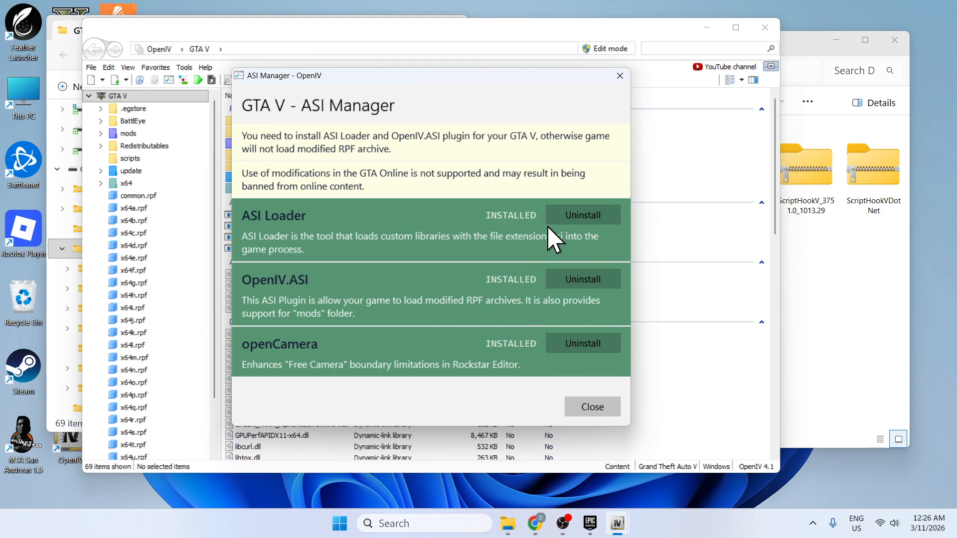
pyautogui.click(592, 407)
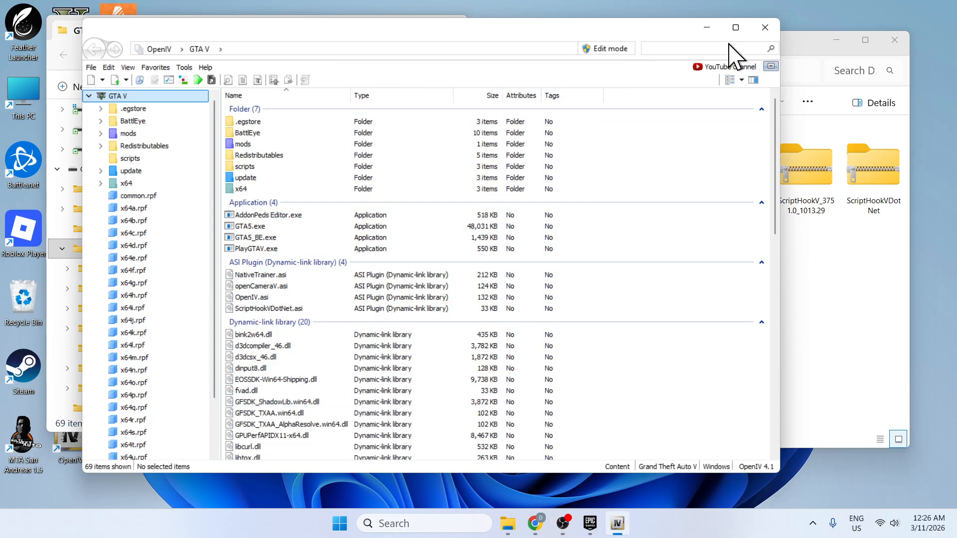
pyautogui.click(763, 28)
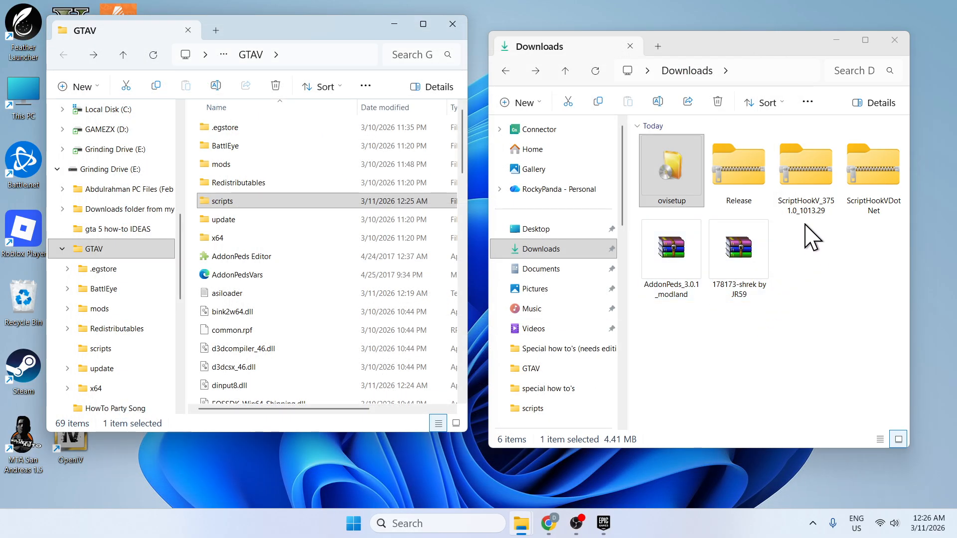
# Extract the AddonPeds_3.0.1_modland archive in Downloads and open the extracted folder beside the GTAV window.
pyautogui.click(824, 299)
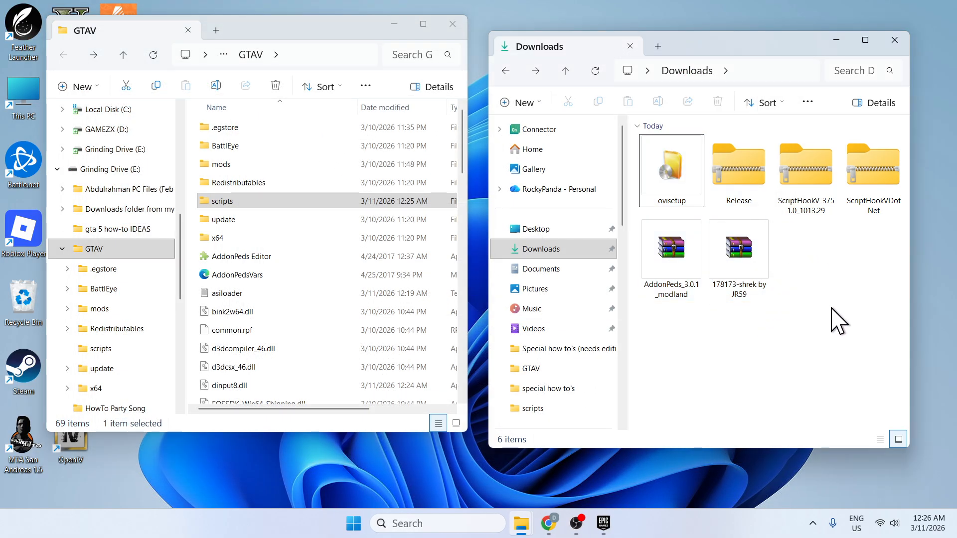
pyautogui.click(670, 253)
pyautogui.rightClick(669, 254)
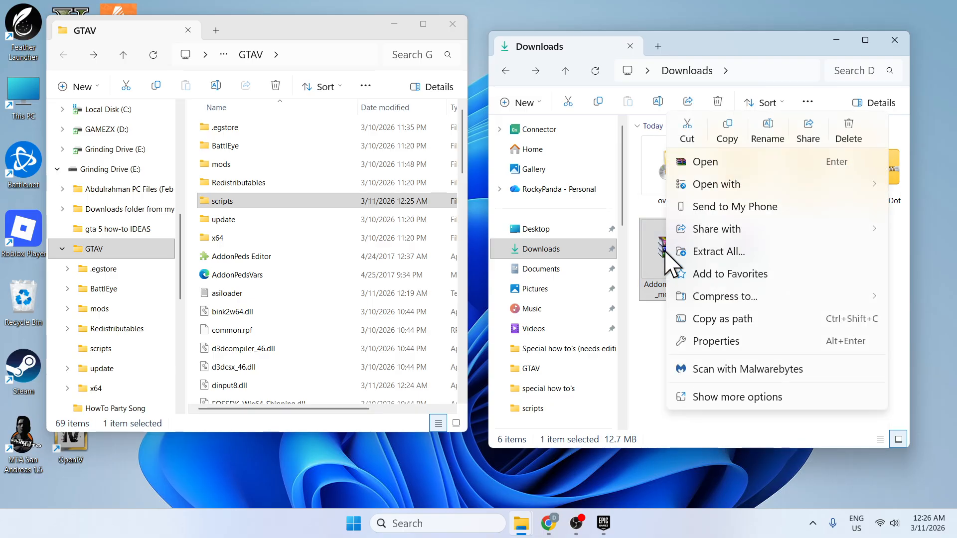
pyautogui.click(717, 252)
pyautogui.click(619, 412)
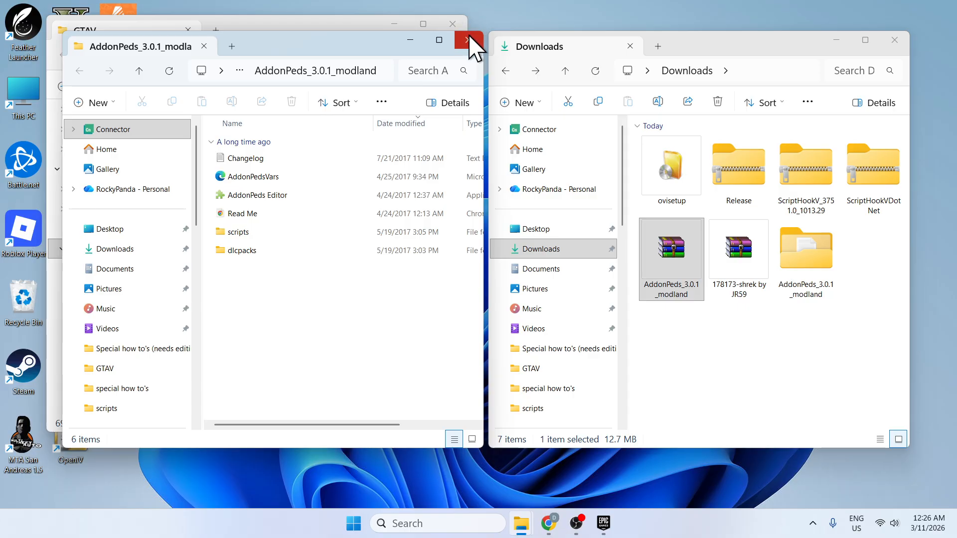
pyautogui.click(468, 40)
pyautogui.click(805, 269)
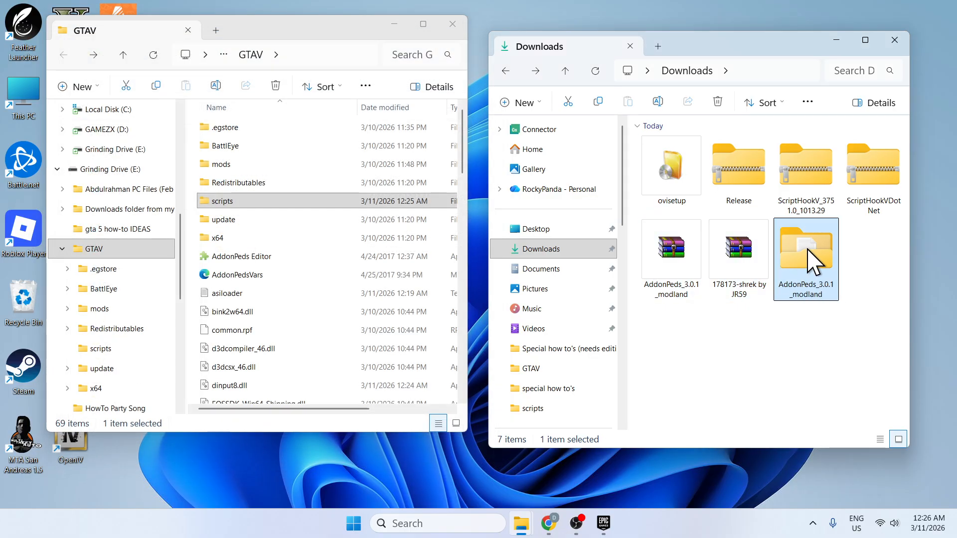
pyautogui.doubleClick(810, 262)
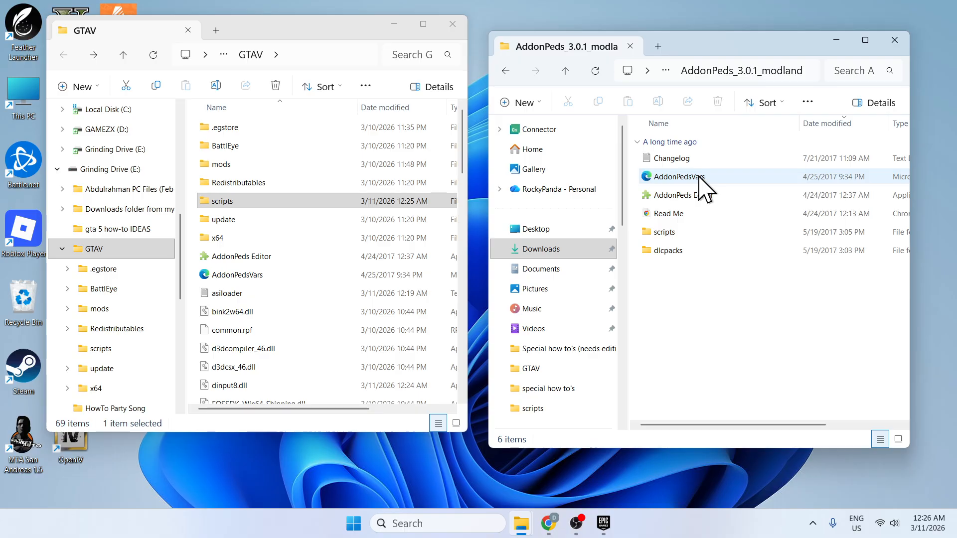
# Copy AddonPedsVars and AddonPeds Editor from the extracted AddonPeds folder into GTAV, replacing the existing files.
pyautogui.click(691, 177)
pyautogui.keyDown('ctrl'); pyautogui.click(688, 196); pyautogui.keyUp('ctrl')
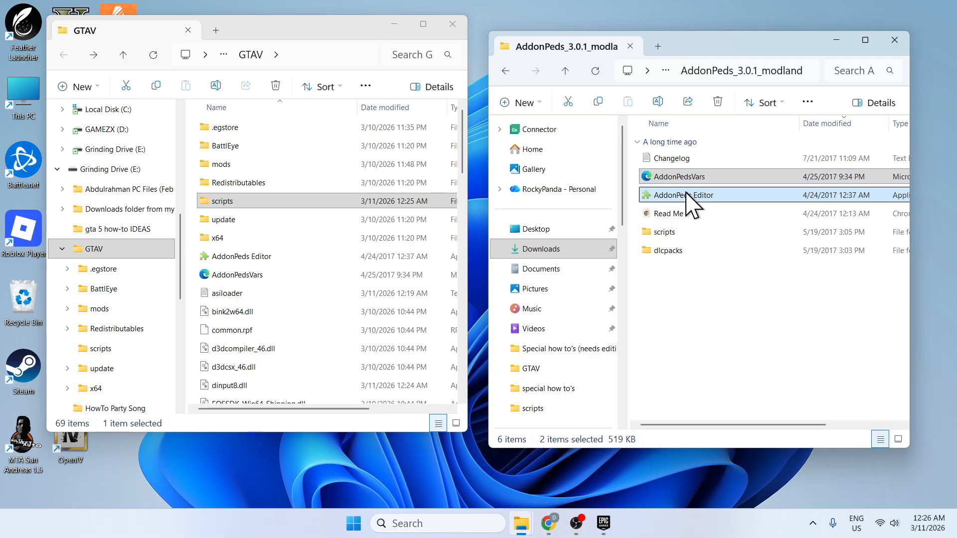
pyautogui.rightClick(689, 199)
pyautogui.click(745, 210)
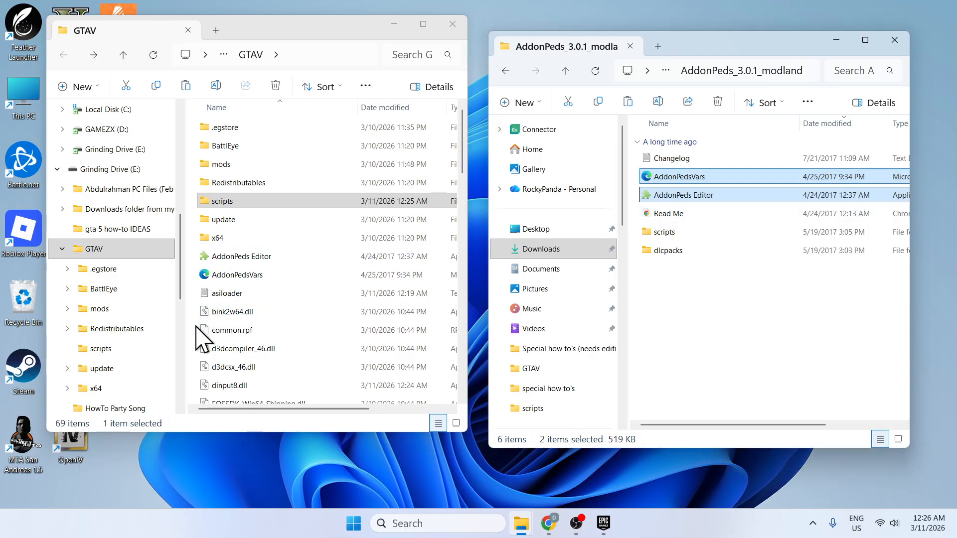
pyautogui.rightClick(197, 329)
pyautogui.click(205, 337)
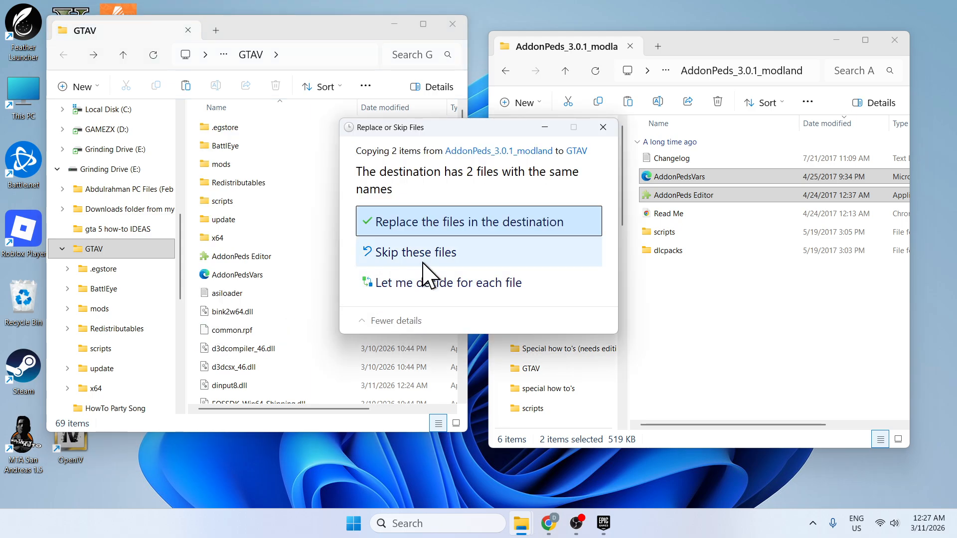
pyautogui.click(457, 223)
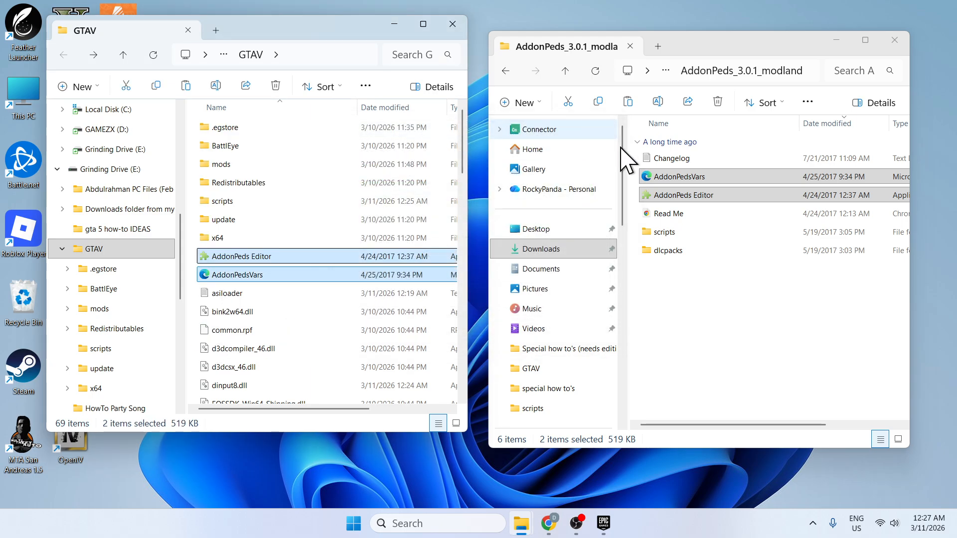
# Copy PedSelector.dll from the AddonPeds scripts folder into GTAV's scripts folder, replacing the existing file.
pyautogui.doubleClick(702, 242)
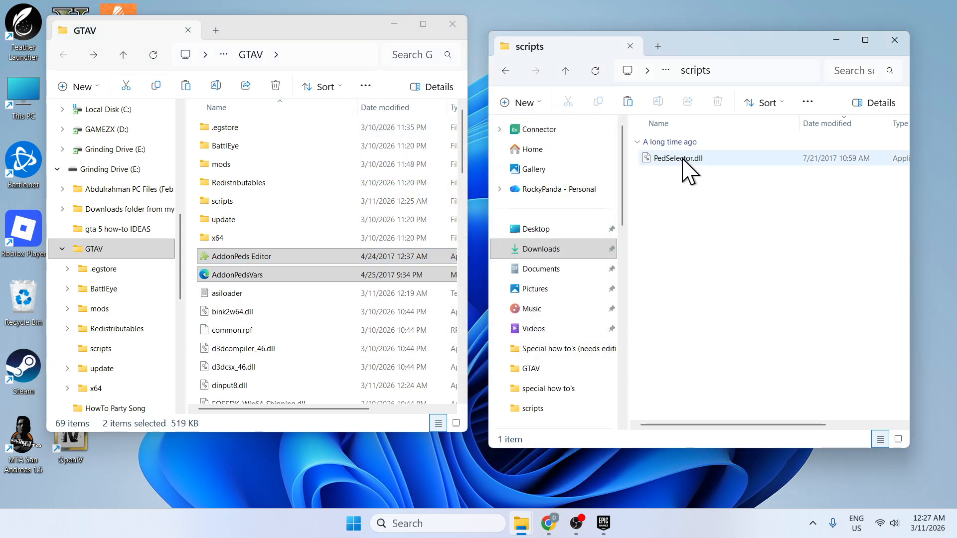
pyautogui.click(690, 164)
pyautogui.rightClick(693, 166)
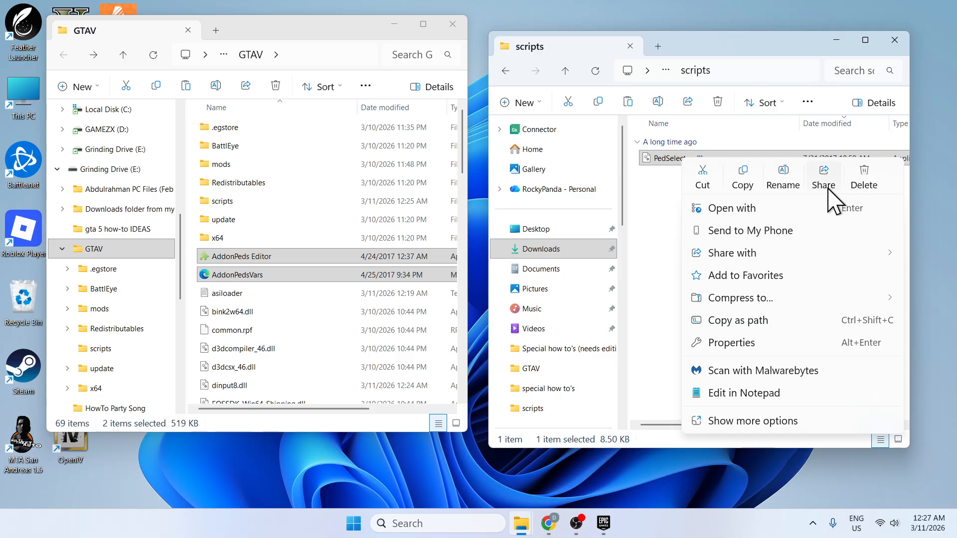
pyautogui.click(743, 176)
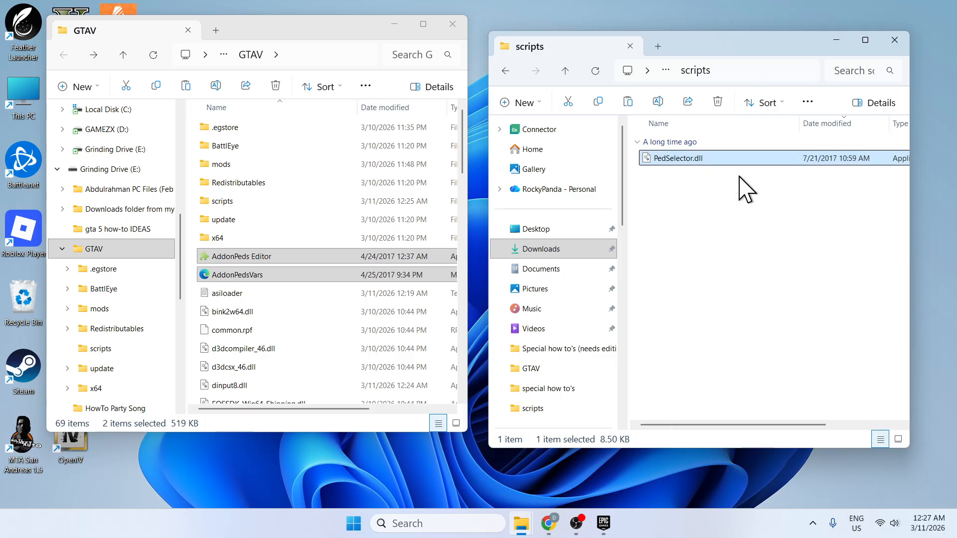
pyautogui.doubleClick(250, 200)
pyautogui.rightClick(243, 242)
pyautogui.click(263, 232)
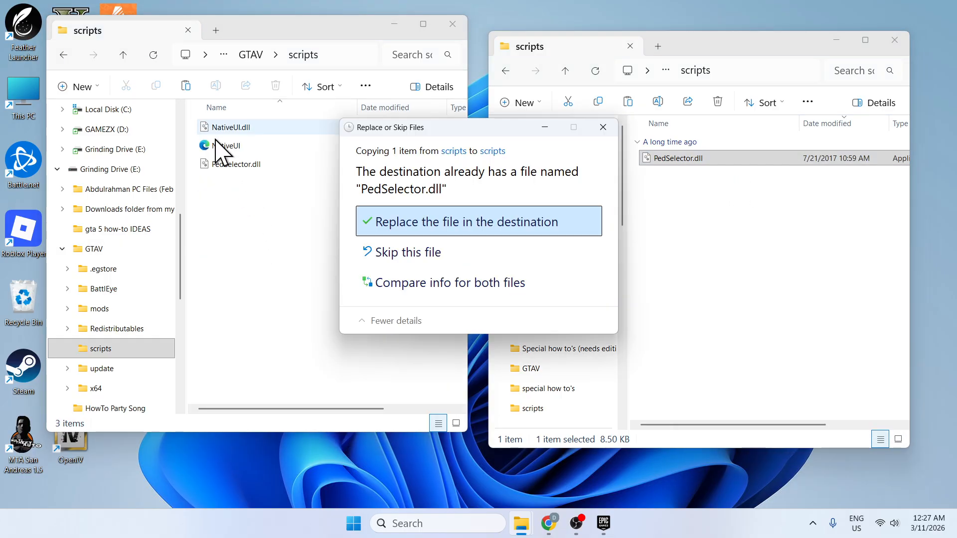
pyautogui.click(399, 216)
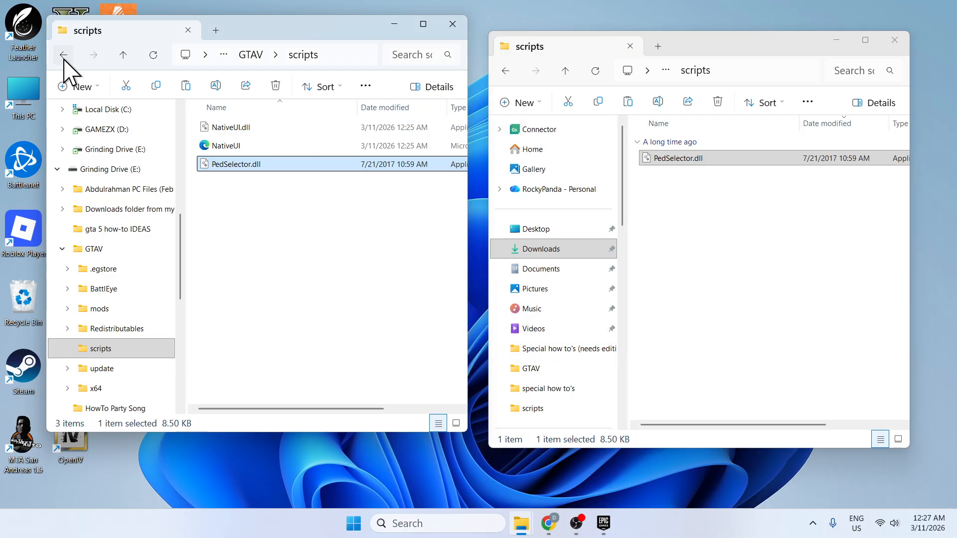
# Return to the main GTAV folder and open the dlcpacks folder of the extracted AddonPeds package.
pyautogui.click(64, 56)
pyautogui.click(496, 73)
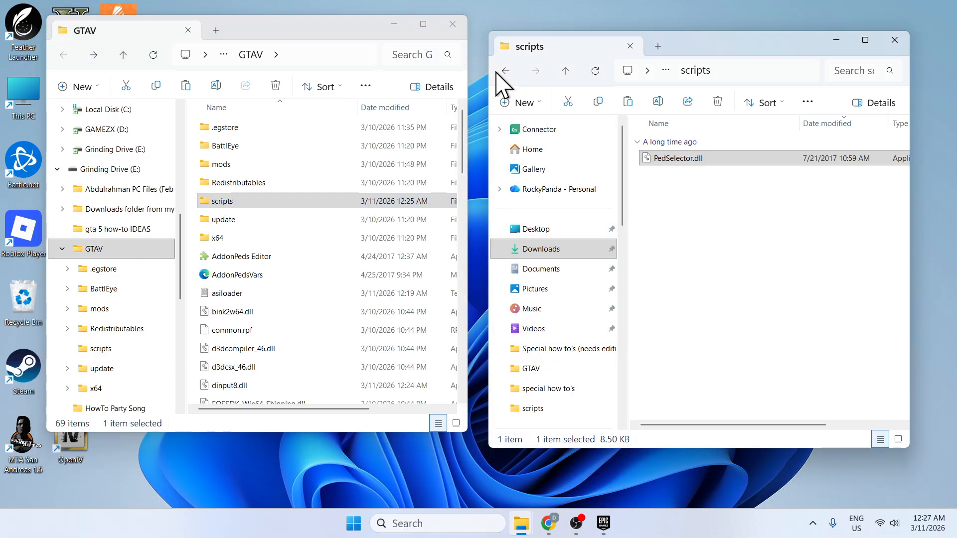
pyautogui.click(504, 72)
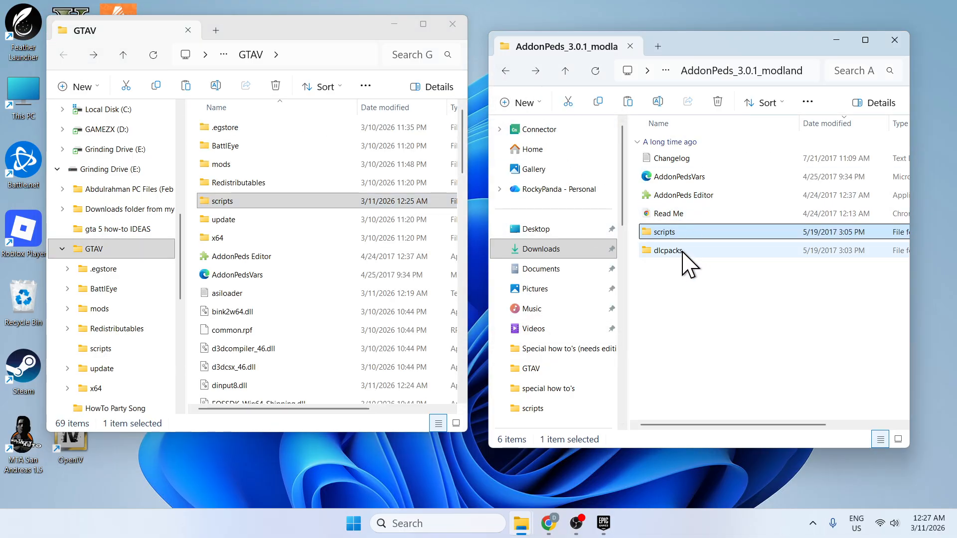
pyautogui.doubleClick(682, 250)
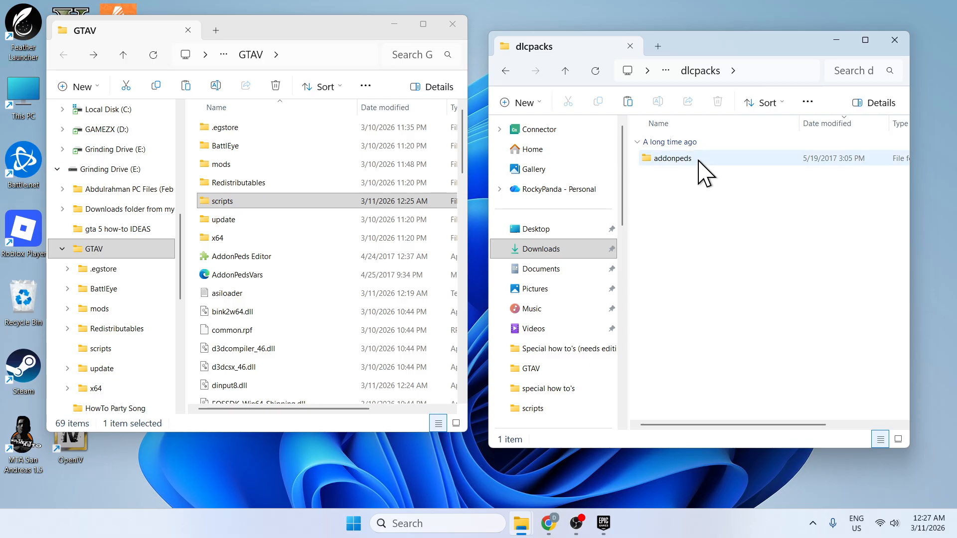
pyautogui.moveTo(697, 161)
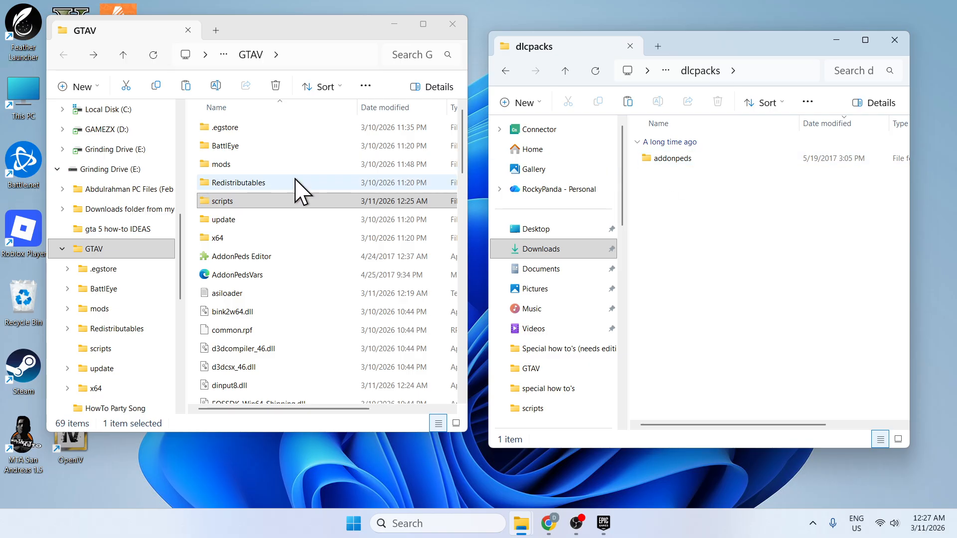
pyautogui.click(243, 164)
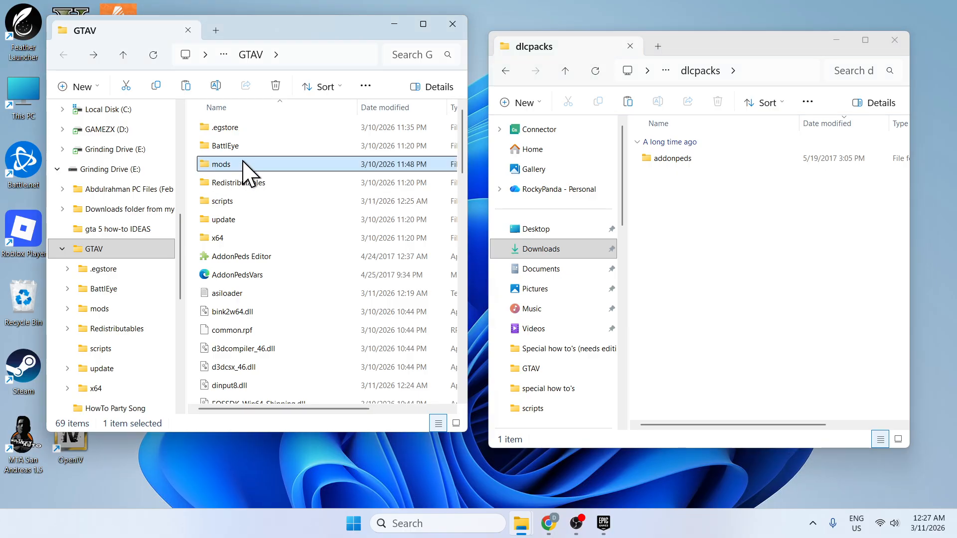
pyautogui.rightClick(197, 182)
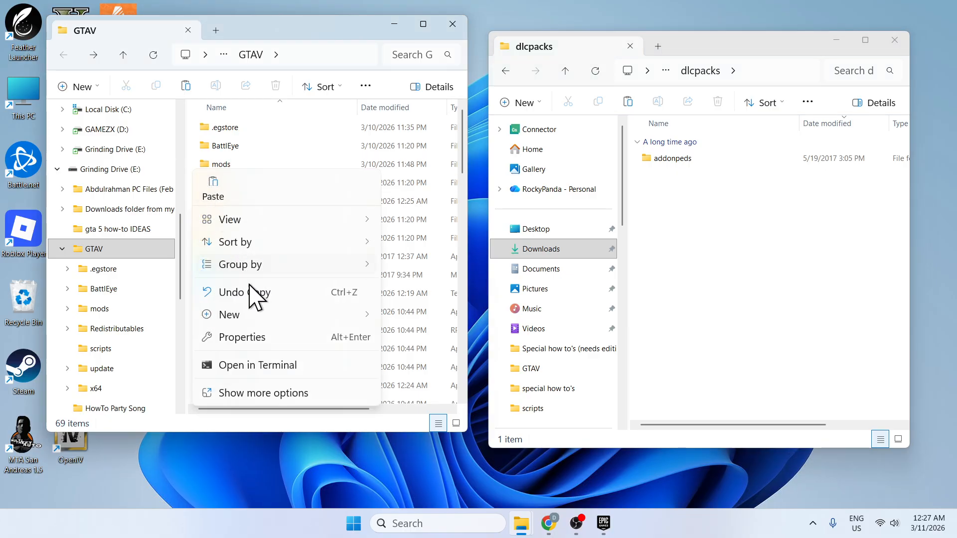
pyautogui.moveTo(263, 316)
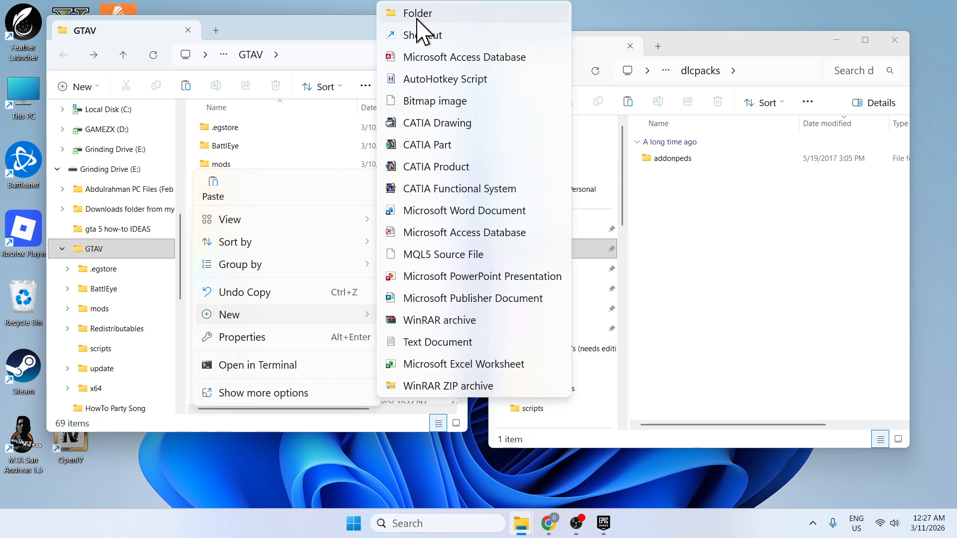
pyautogui.click(273, 25)
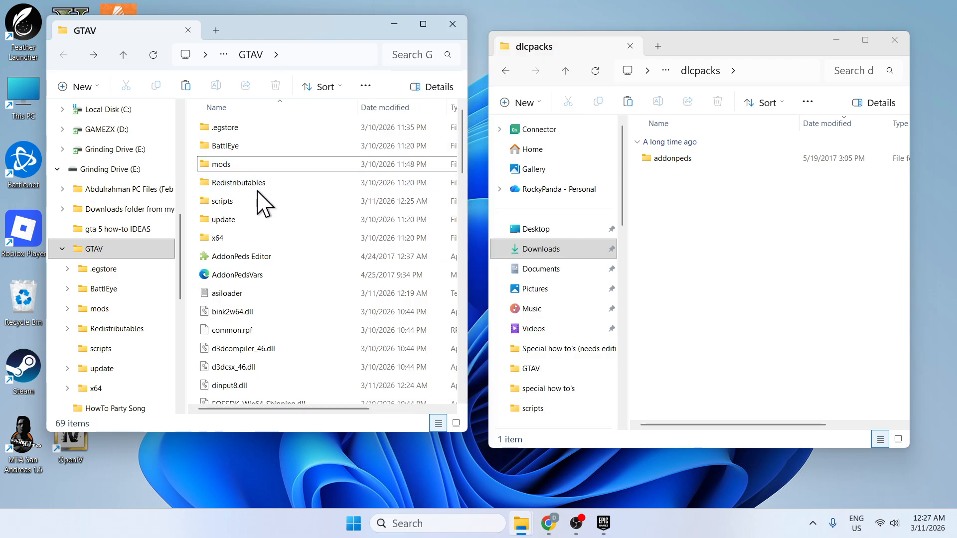
# Open the update folder inside the mods folder of GTAV.
pyautogui.click(229, 167)
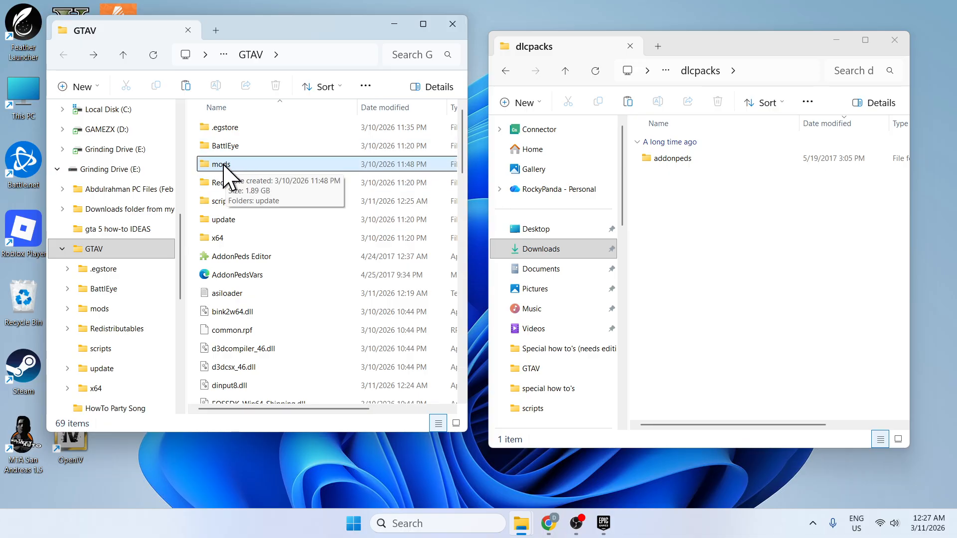
pyautogui.doubleClick(242, 165)
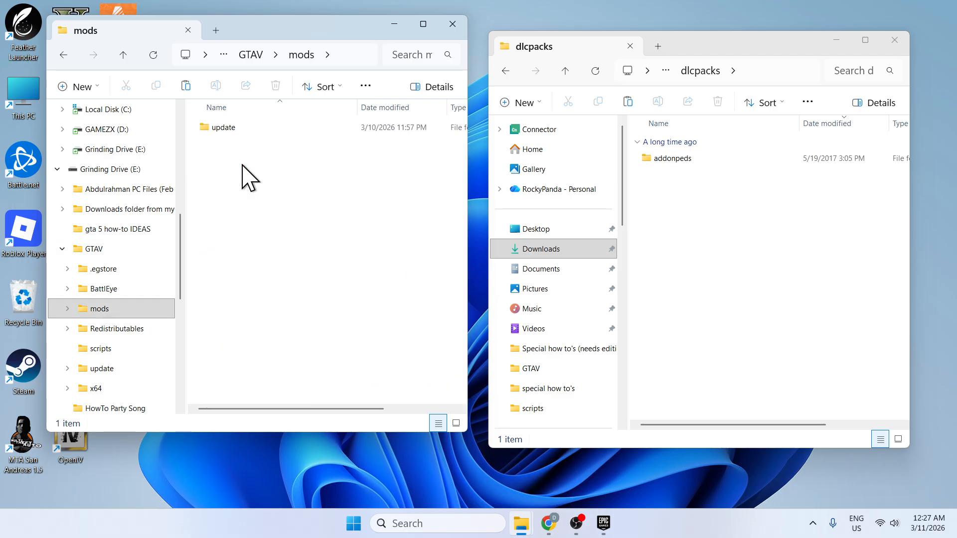
pyautogui.click(235, 128)
pyautogui.doubleClick(236, 128)
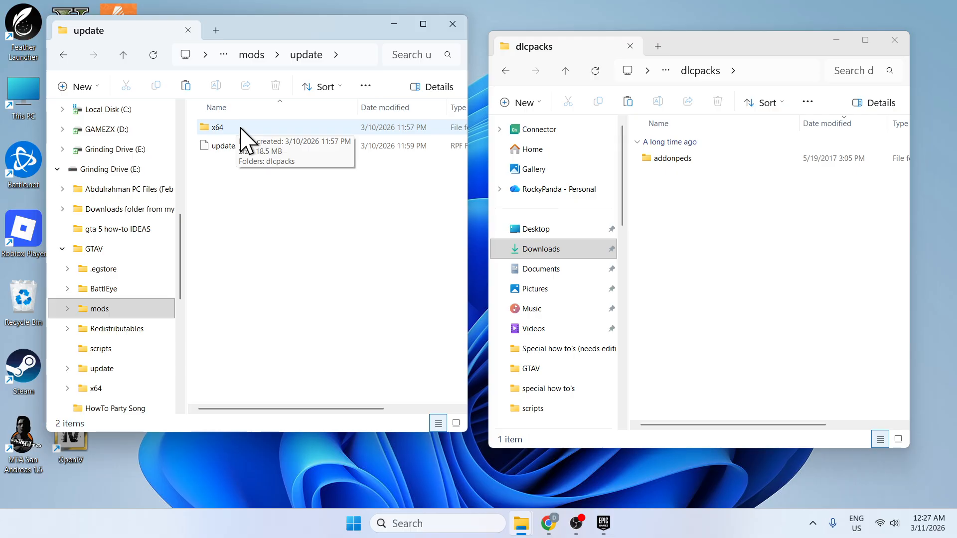
pyautogui.rightClick(264, 204)
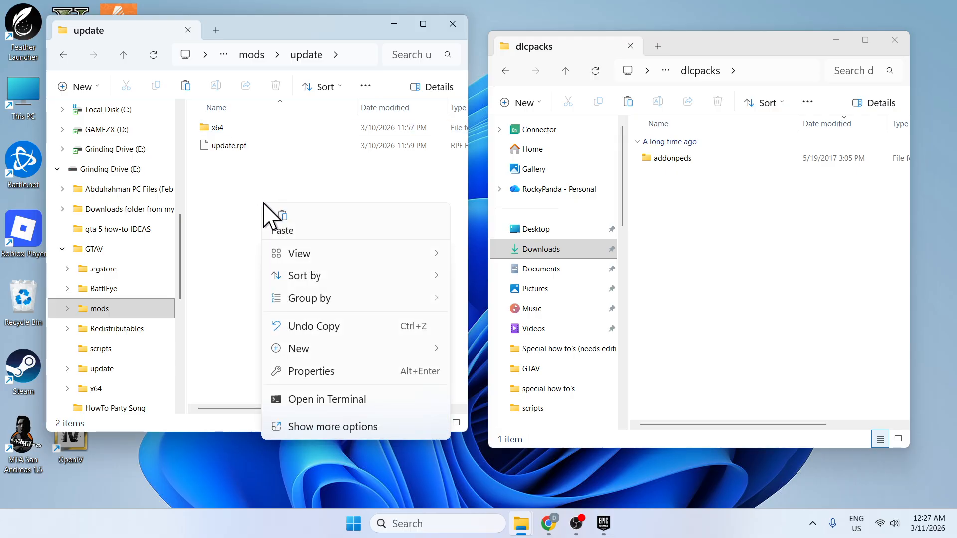
pyautogui.moveTo(320, 360)
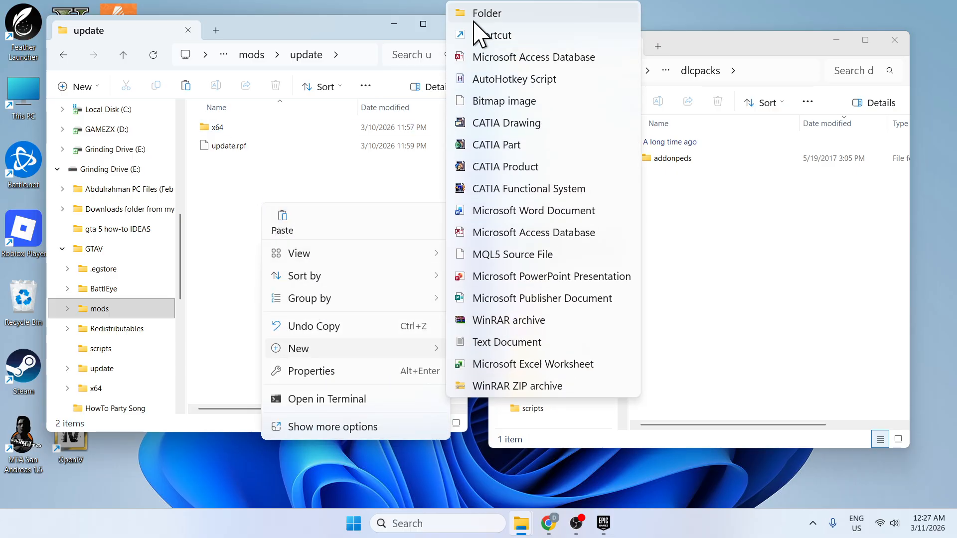
pyautogui.click(242, 175)
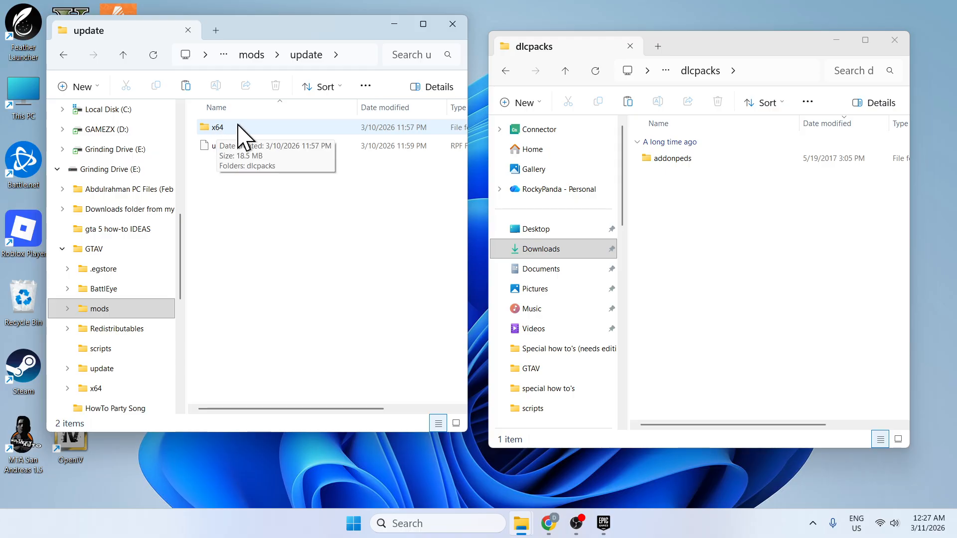
# Open the x64 folder inside mods\update and go into its dlcpacks folder.
pyautogui.doubleClick(238, 127)
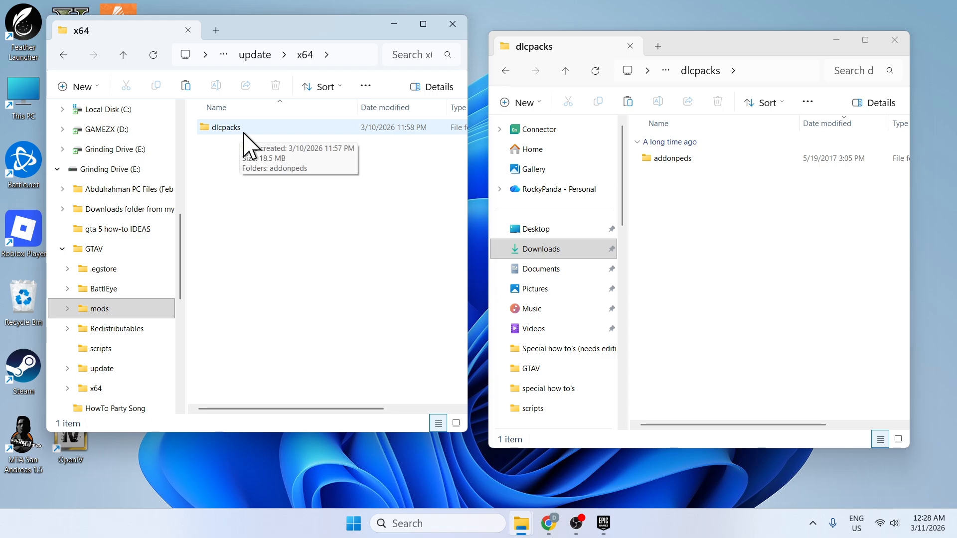
pyautogui.rightClick(238, 152)
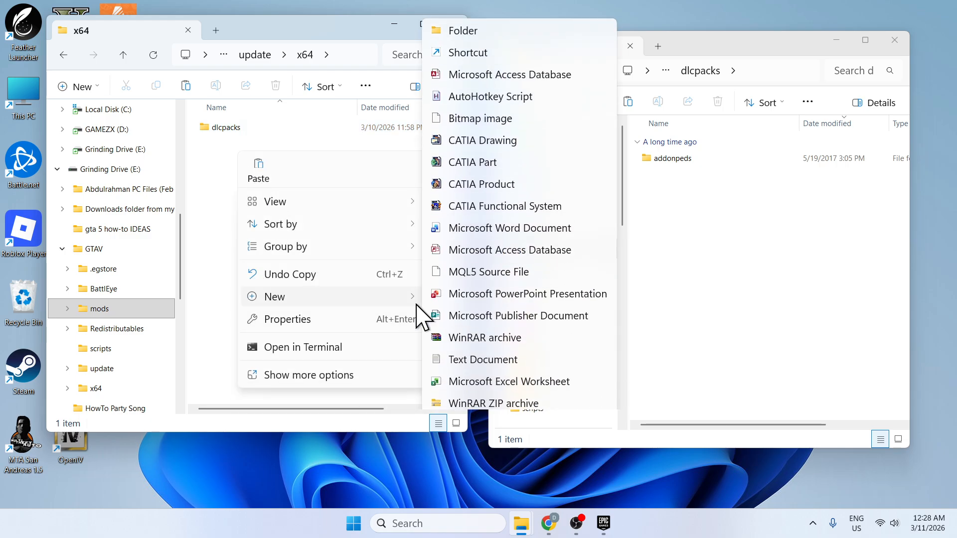
pyautogui.click(214, 192)
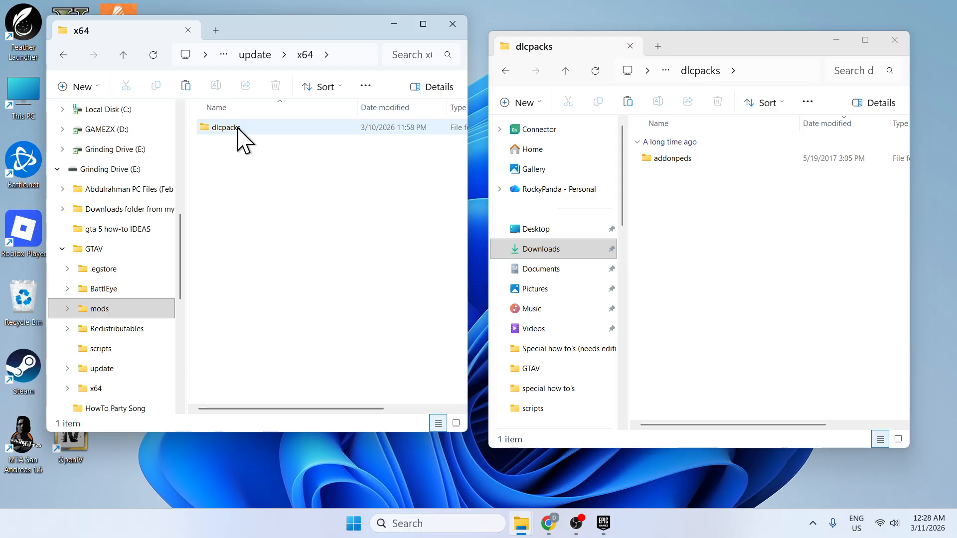
pyautogui.doubleClick(226, 127)
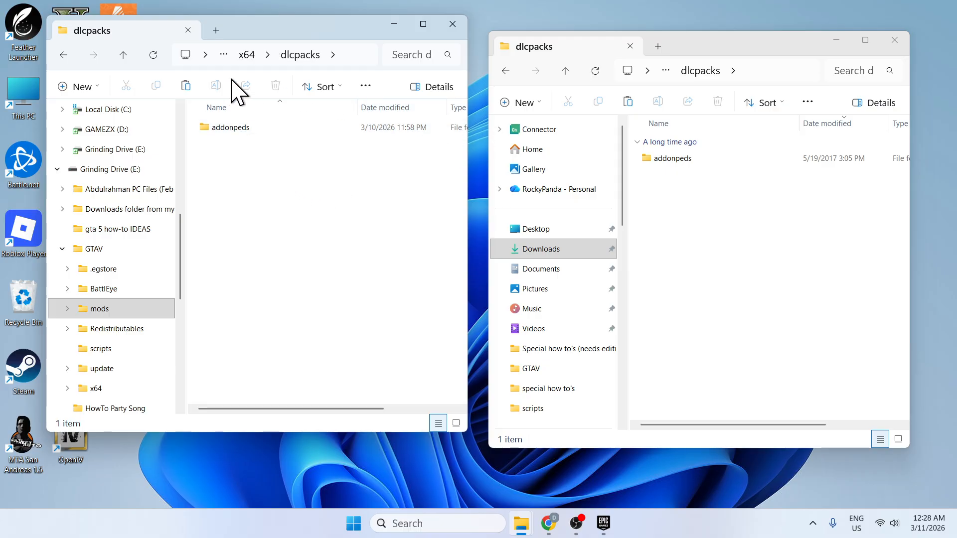
pyautogui.click(64, 55)
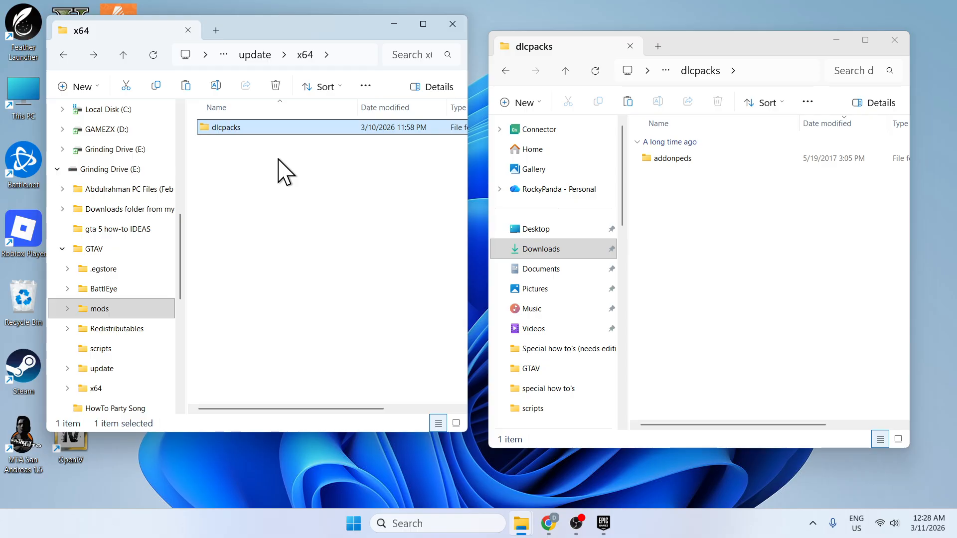
pyautogui.doubleClick(238, 129)
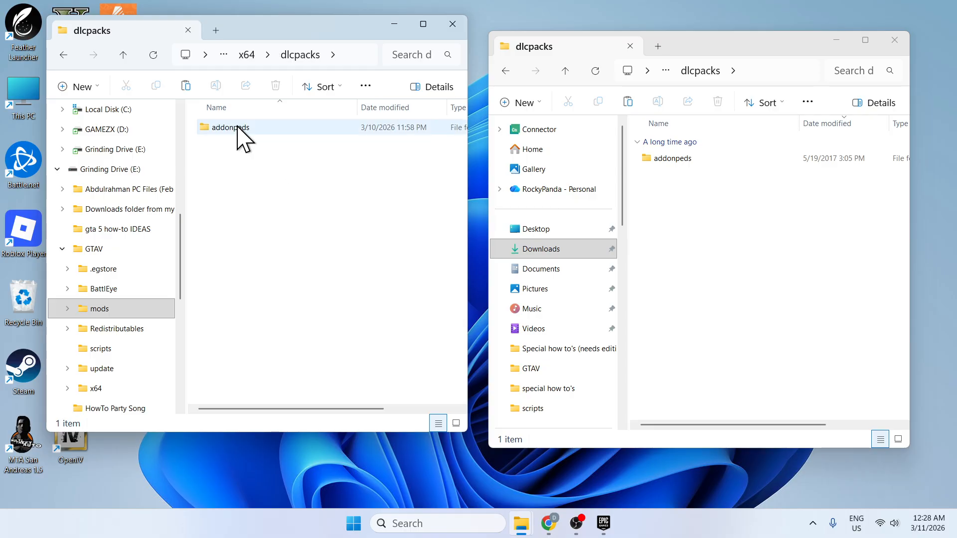
# Copy the addonpeds folder from the AddonPeds package into mods\update\x64\dlcpacks, replacing the existing dlc.rpf.
pyautogui.click(685, 159)
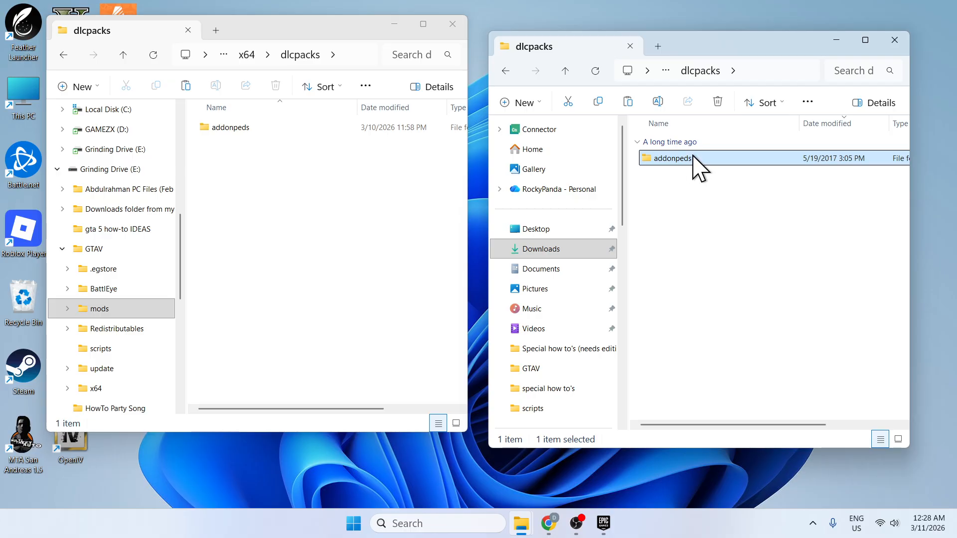
pyautogui.rightClick(694, 158)
pyautogui.click(753, 130)
pyautogui.rightClick(253, 190)
pyautogui.click(273, 202)
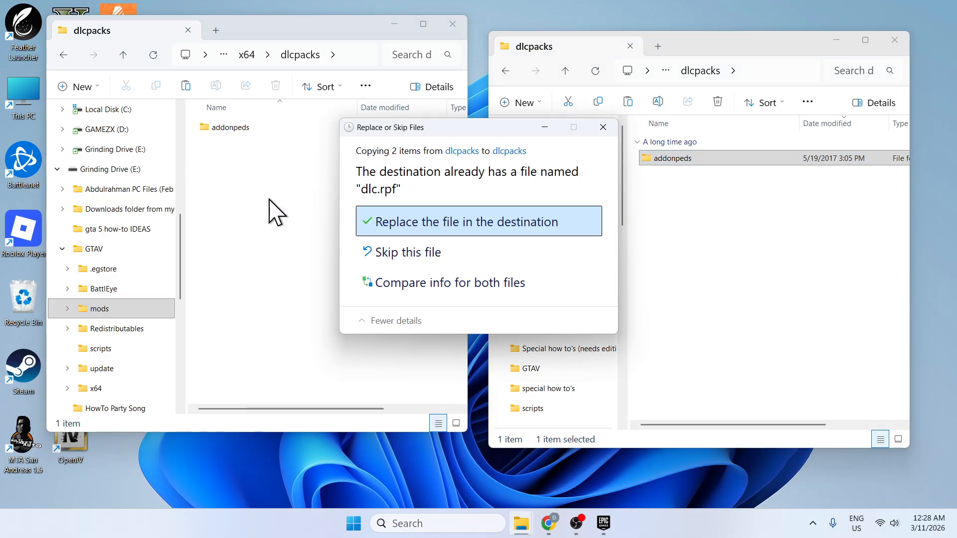
pyautogui.click(455, 223)
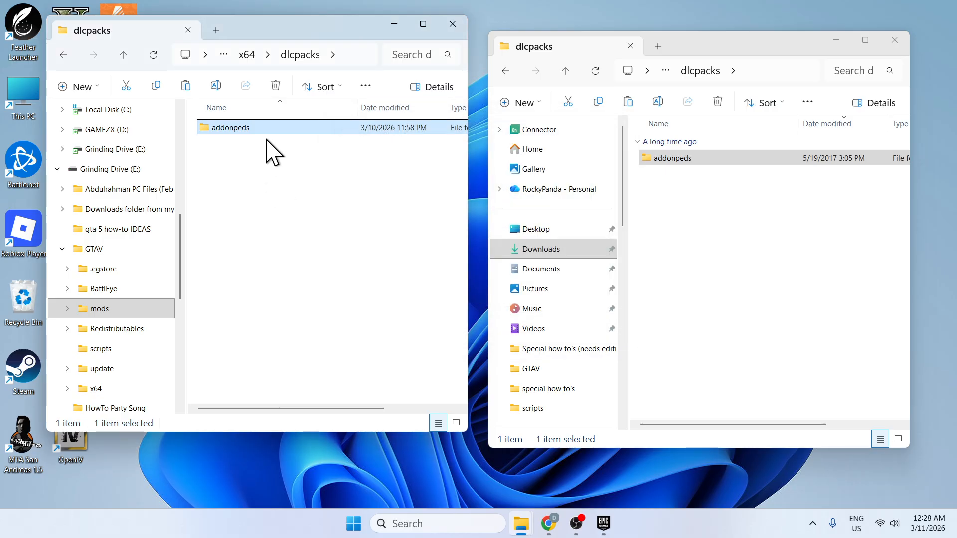
pyautogui.click(264, 169)
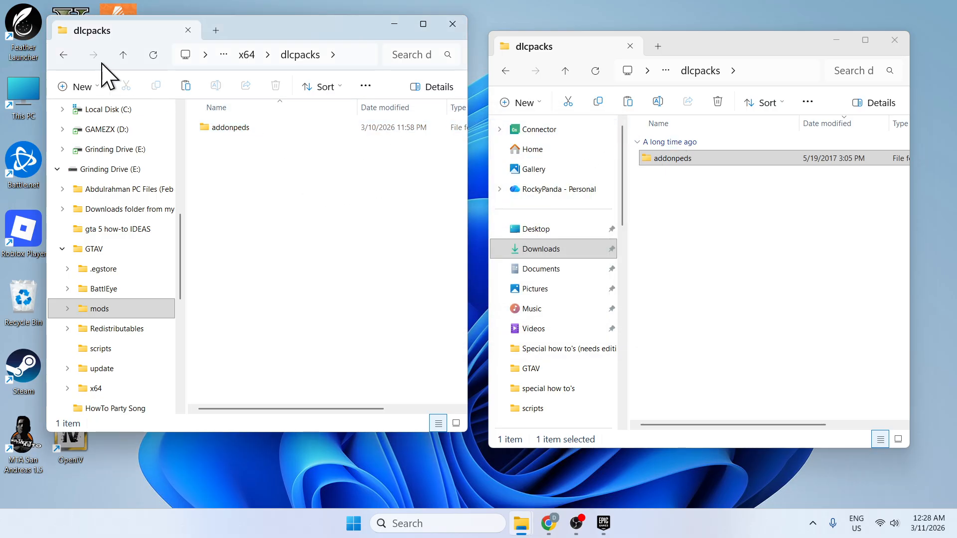
# Go back from the mods dlcpacks folder to the main GTAV folder.
pyautogui.click(63, 55)
pyautogui.click(63, 55)
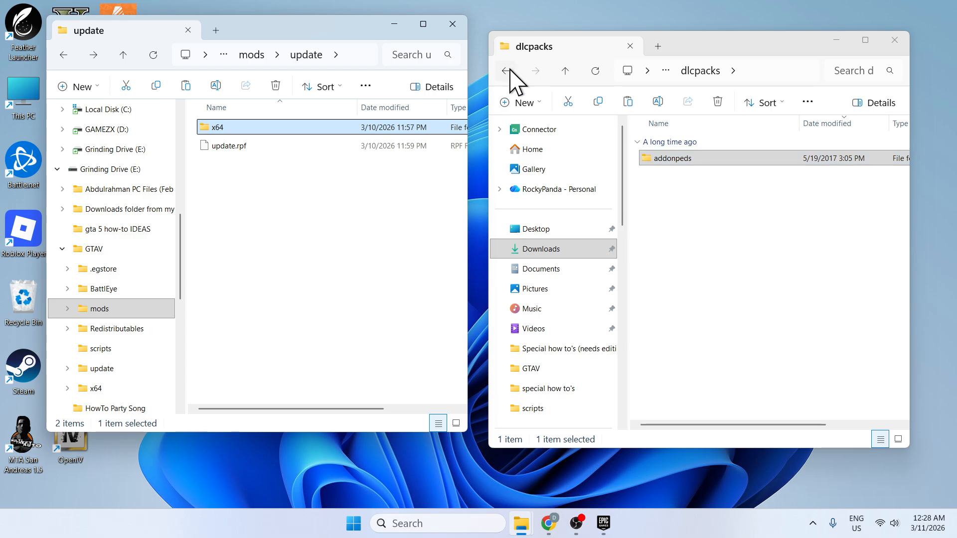
pyautogui.click(63, 54)
pyautogui.click(64, 55)
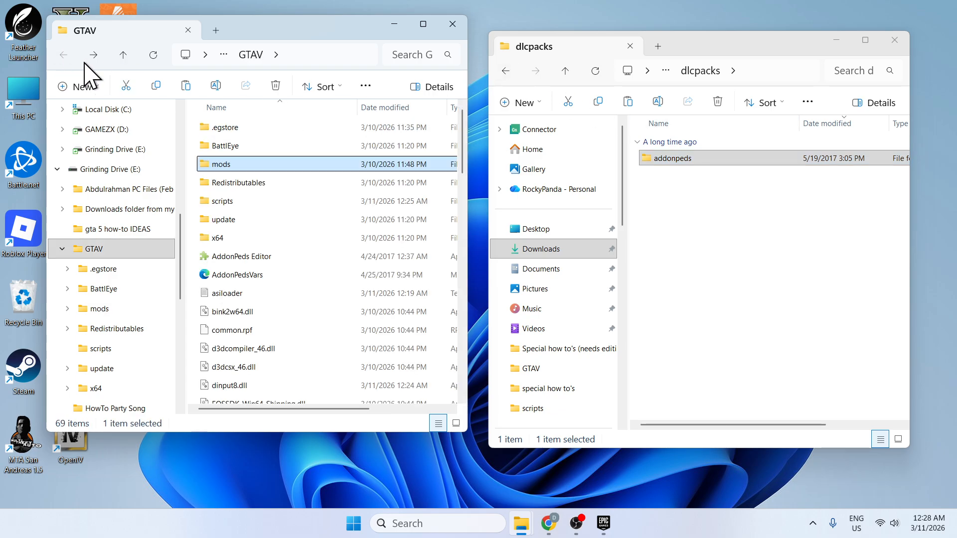
# Return to the AddonPeds_3.0.1_modland folder, then launch OpenIV for the Windows version of Grand Theft Auto V.
pyautogui.click(505, 70)
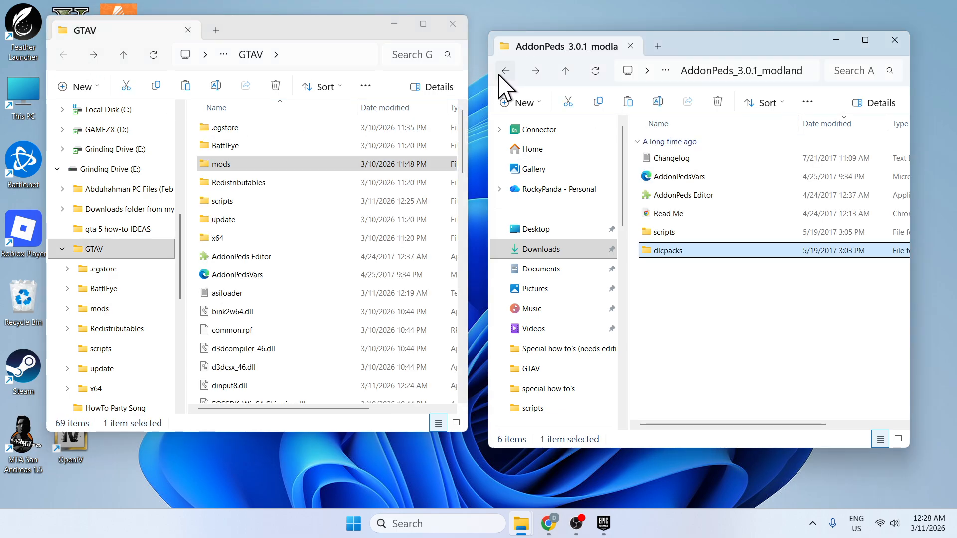
pyautogui.click(685, 233)
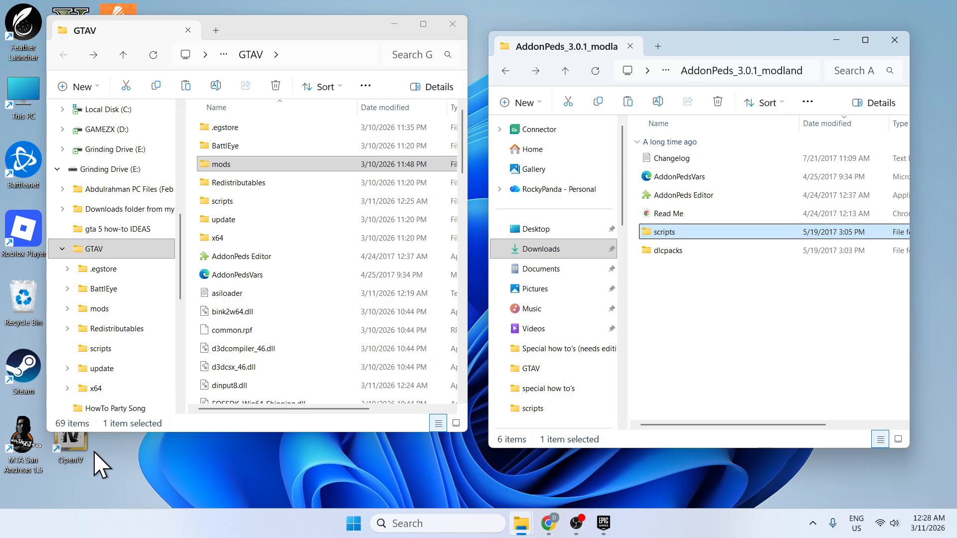
pyautogui.doubleClick(75, 453)
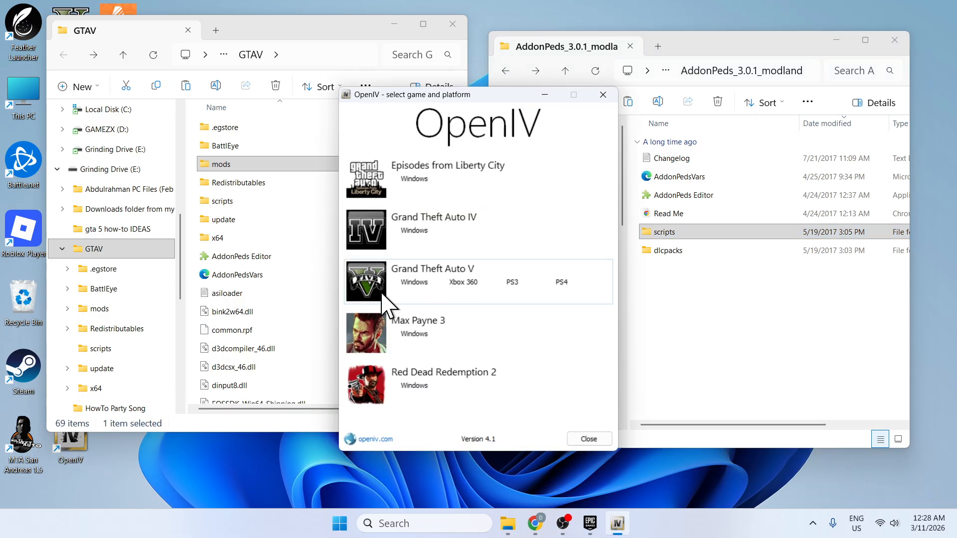
pyautogui.click(413, 282)
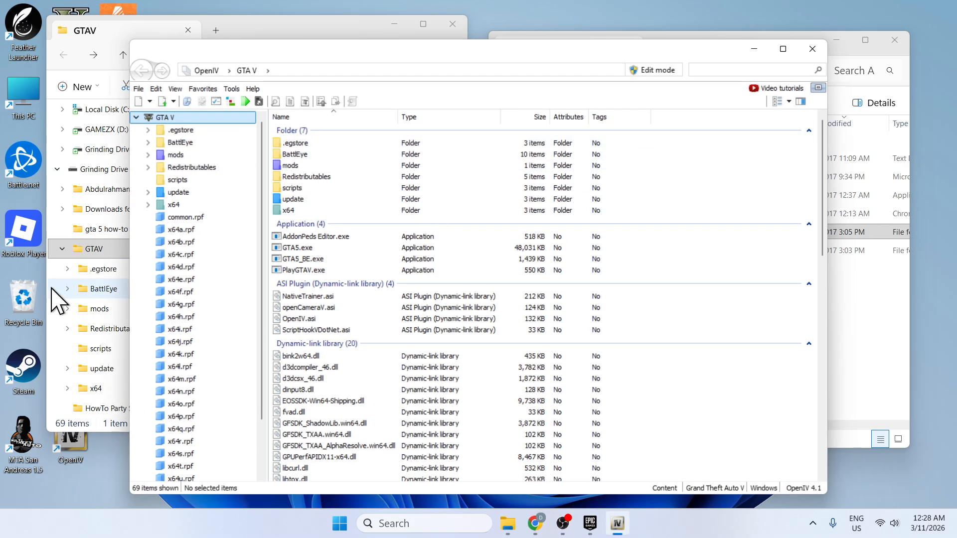
# Expand the update folder in the GTA V tree and turn on edit mode, accepting its warning.
pyautogui.click(148, 192)
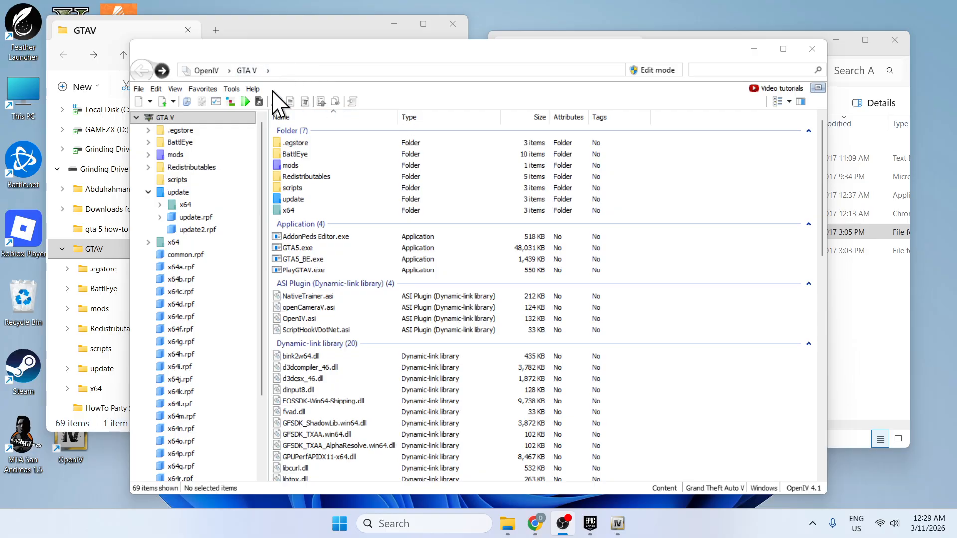
pyautogui.click(665, 70)
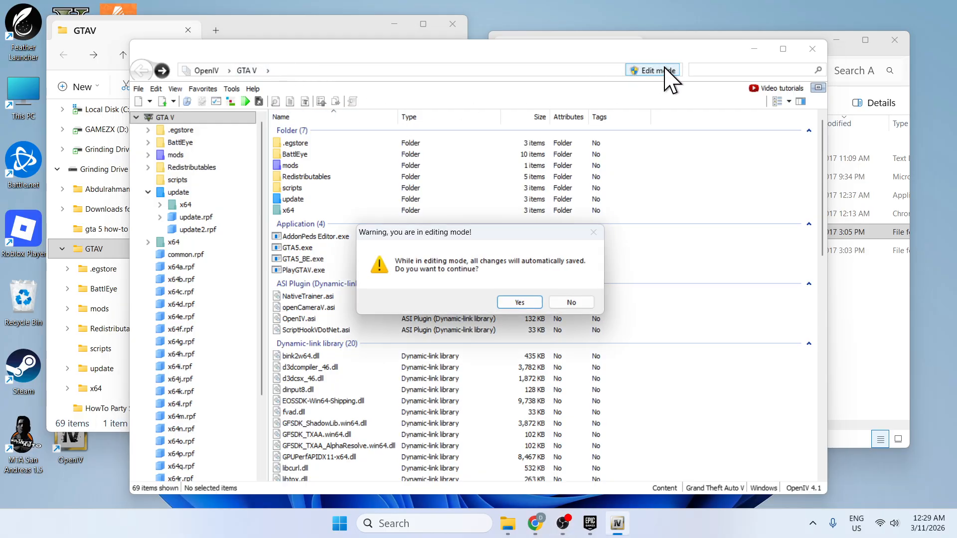
pyautogui.click(534, 299)
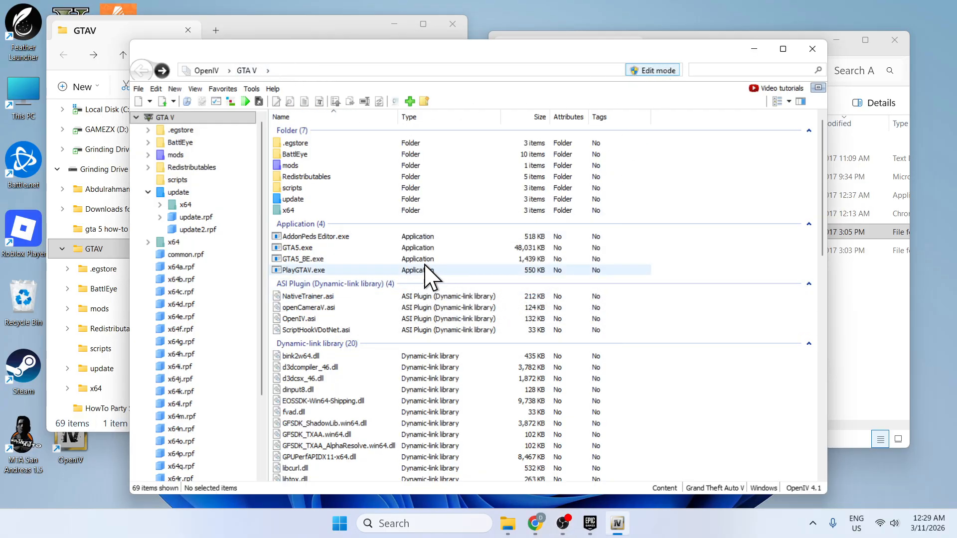
# Open update.rpf from the update folder and switch to its copy in the mods folder.
pyautogui.doubleClick(301, 200)
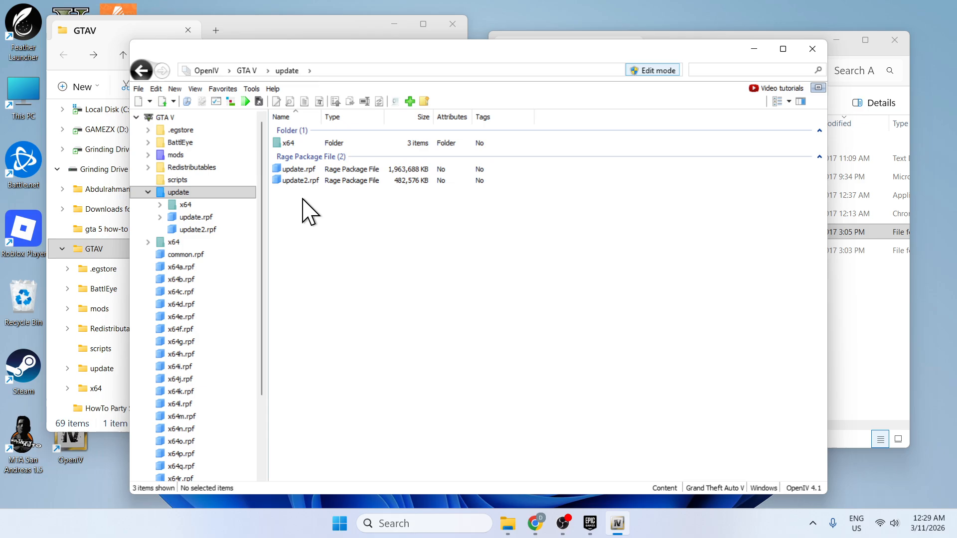
pyautogui.doubleClick(310, 144)
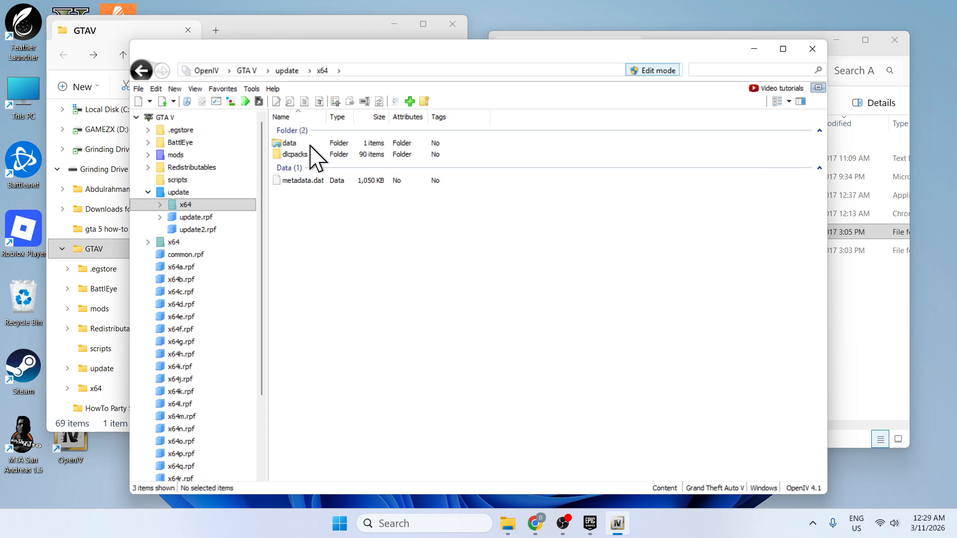
pyautogui.click(141, 71)
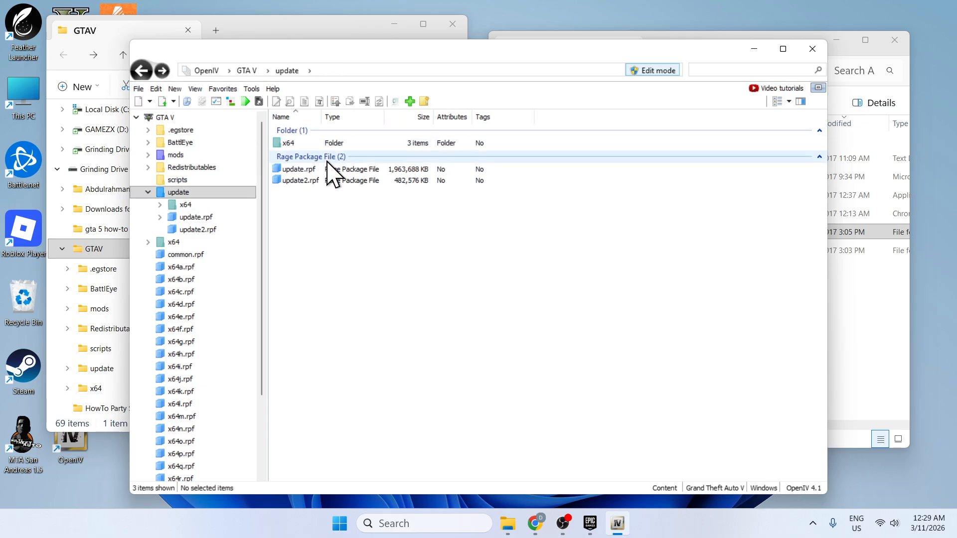
pyautogui.doubleClick(298, 170)
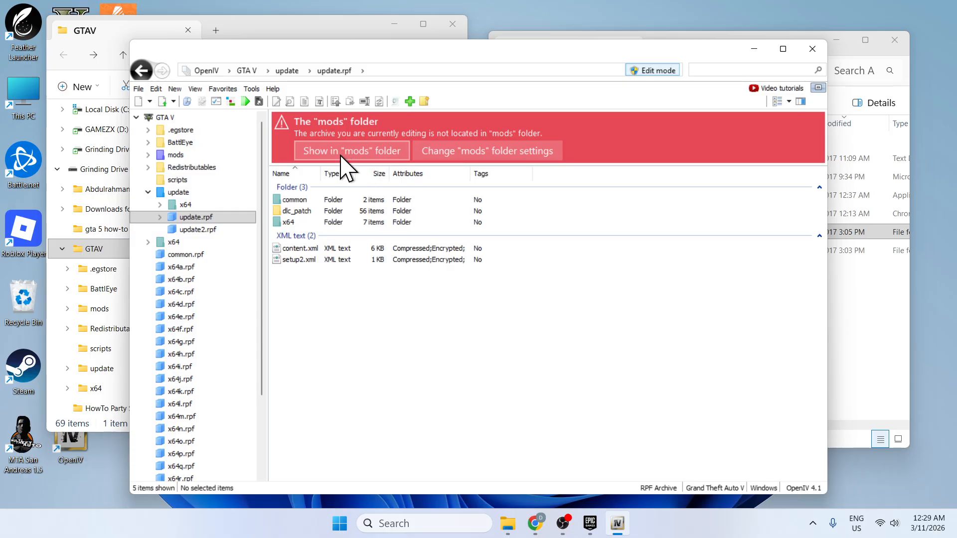
pyautogui.click(359, 158)
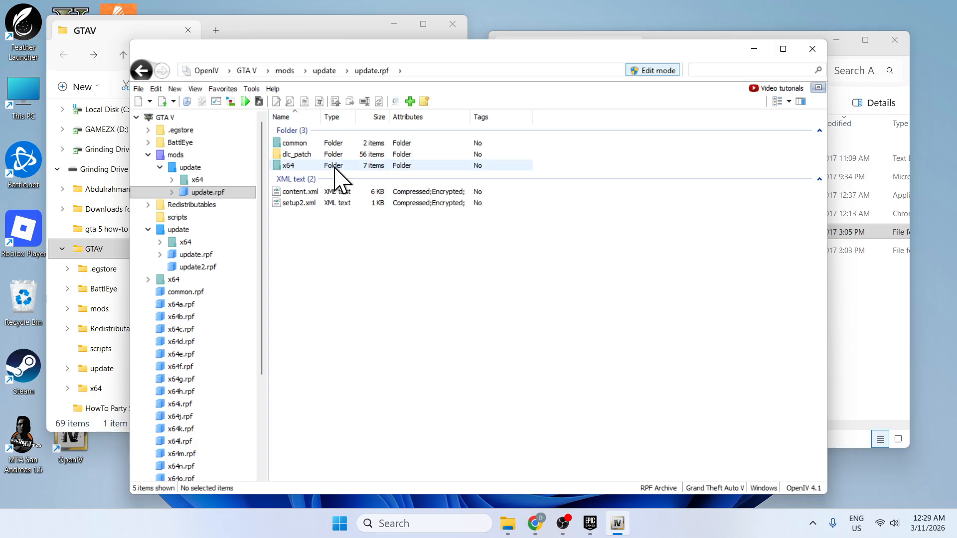
# Go into common\data inside the mods update.rpf and open dlclist.xml in the text editor.
pyautogui.doubleClick(306, 143)
pyautogui.click(304, 144)
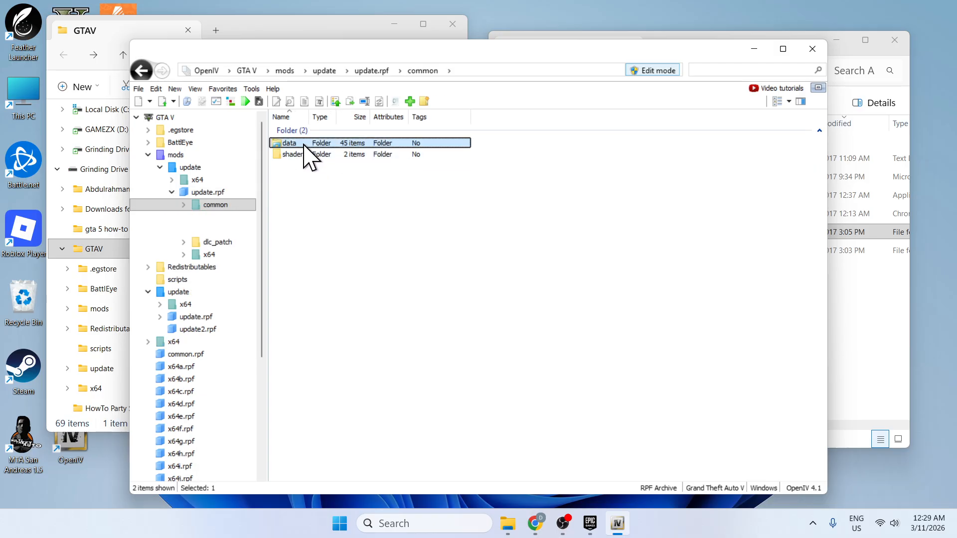
pyautogui.doubleClick(305, 144)
pyautogui.scroll(-5, 342, 245)
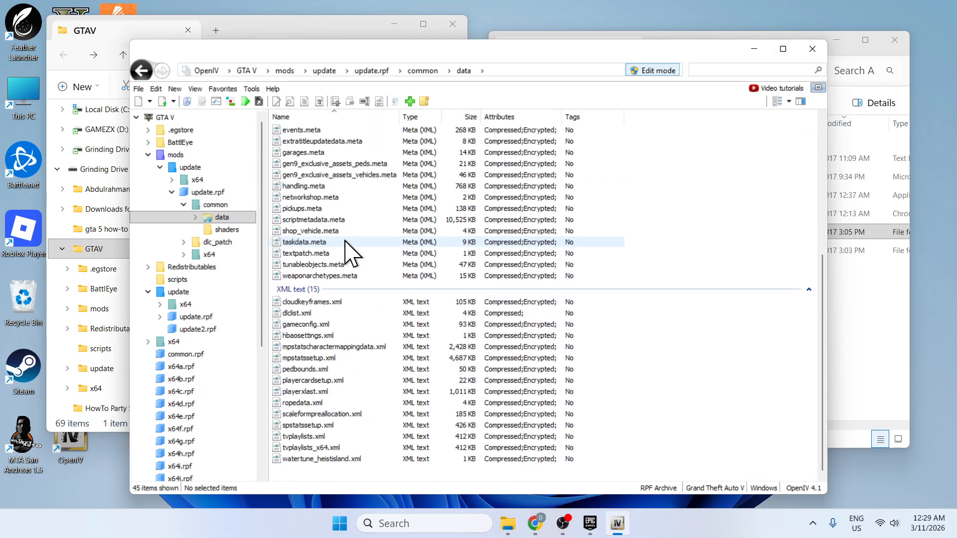
pyautogui.rightClick(314, 314)
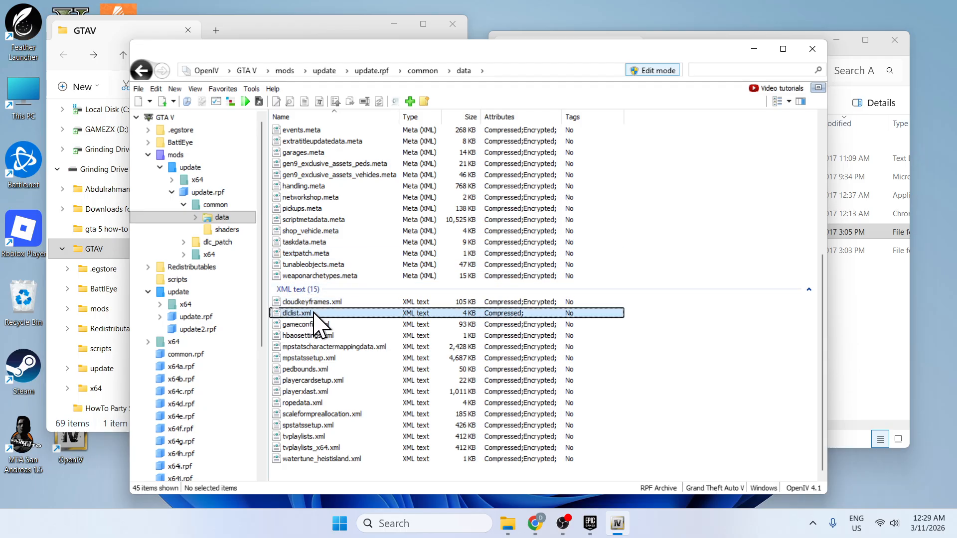
pyautogui.click(361, 131)
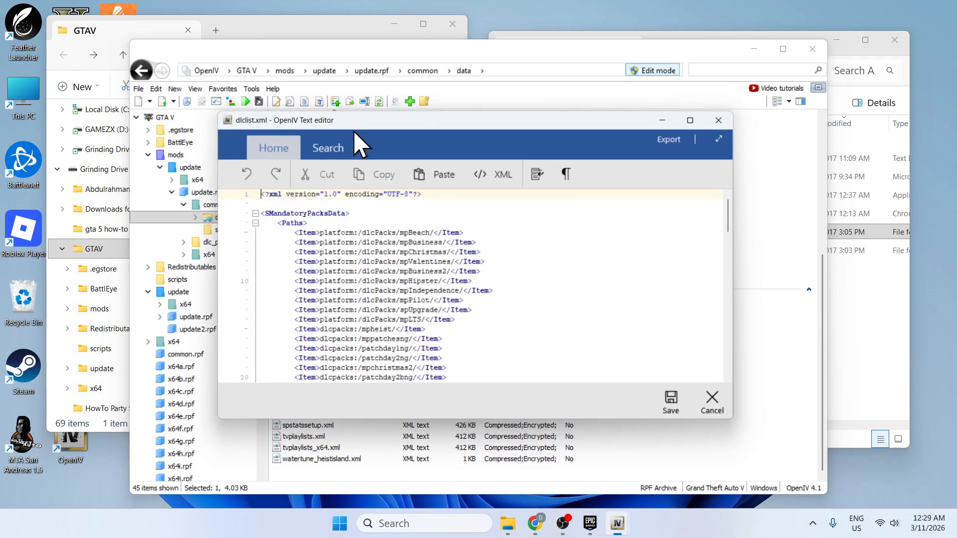
# Duplicate the addonpeds item on a new line at the end of the Paths list in dlclist.xml.
pyautogui.scroll(-10, 616, 295)
pyautogui.scroll(-15, 616, 295)
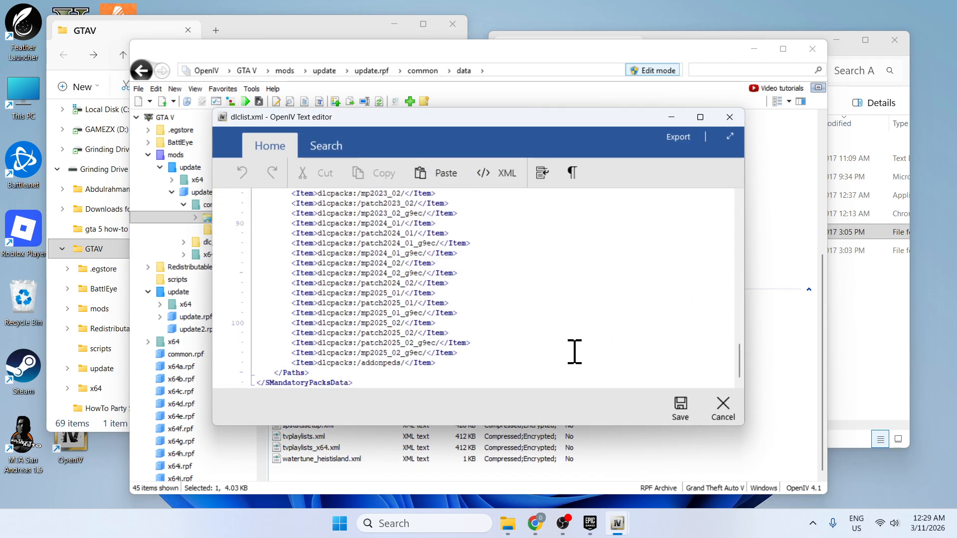
pyautogui.moveTo(455, 355); pyautogui.dragTo(298, 368)
pyautogui.click(441, 365)
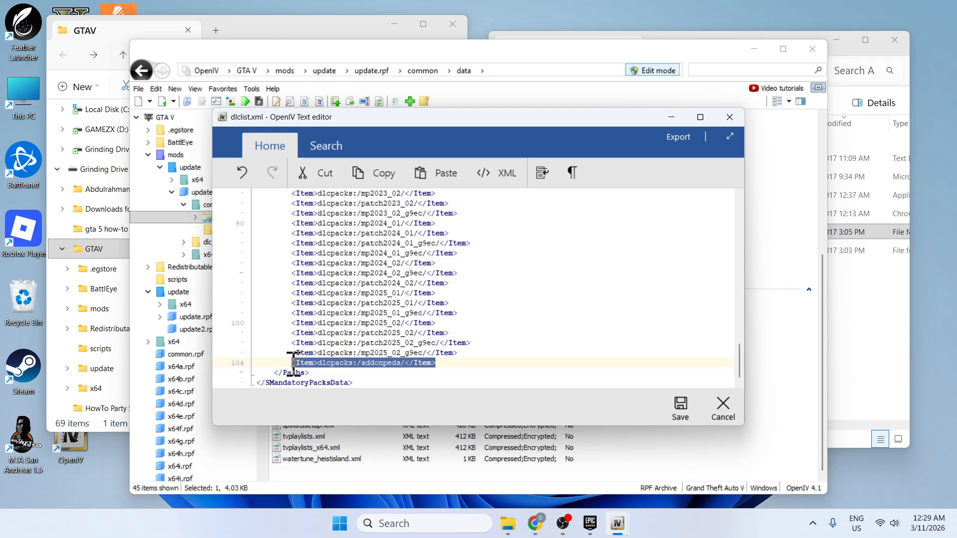
pyautogui.click(450, 364)
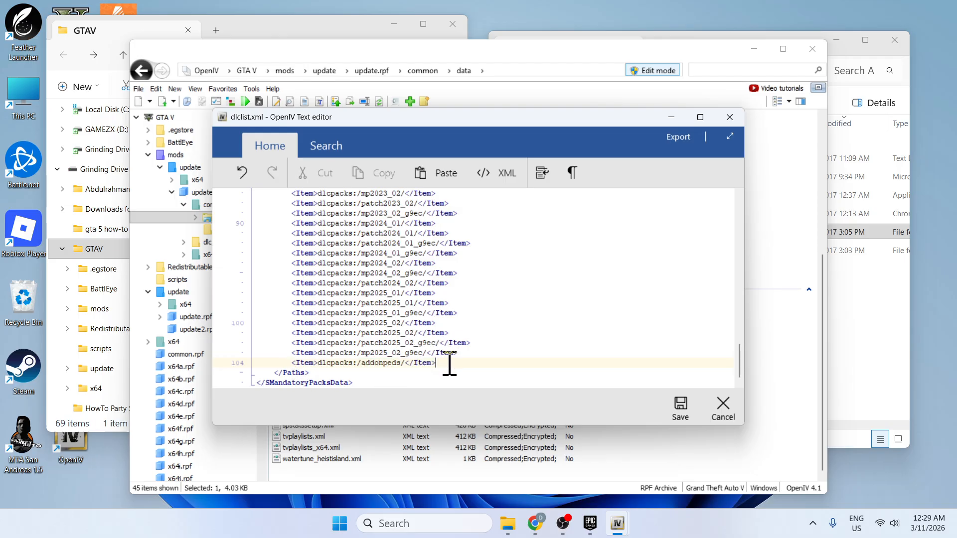
pyautogui.press('Return')
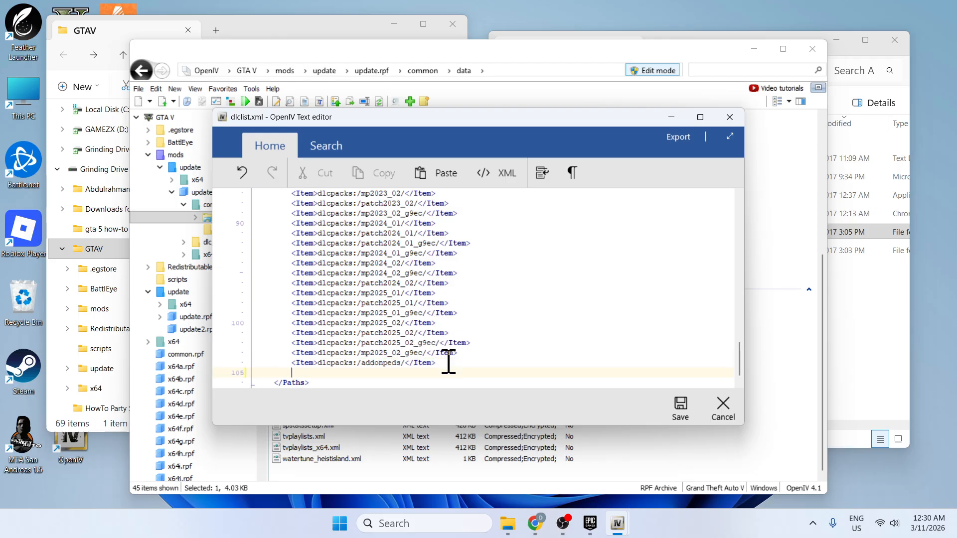
pyautogui.write('<Item>dlcpacks:/addonpeds/</Item>')
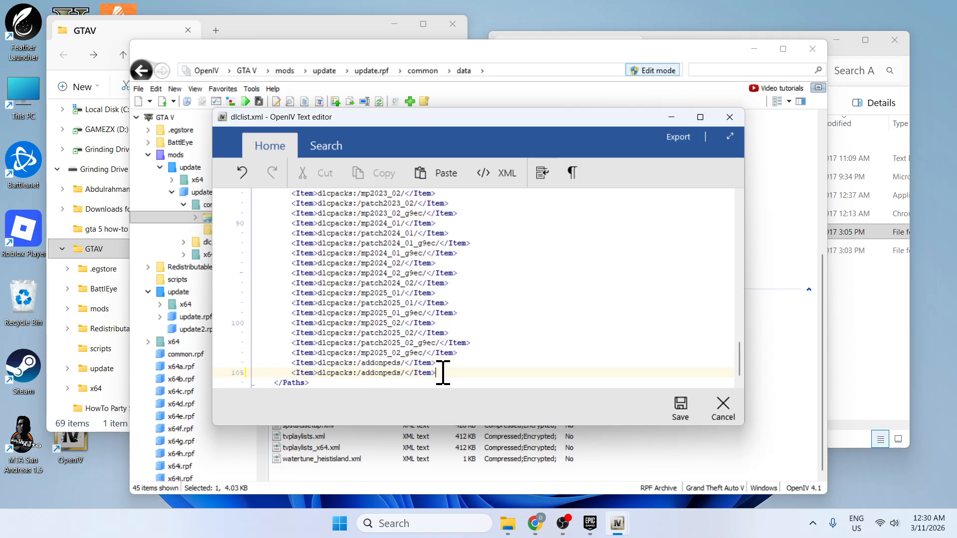
# Delete both addonpeds lines and put a copy of the mp2025_02_g9ec line in their place.
pyautogui.moveTo(442, 373); pyautogui.dragTo(303, 363)
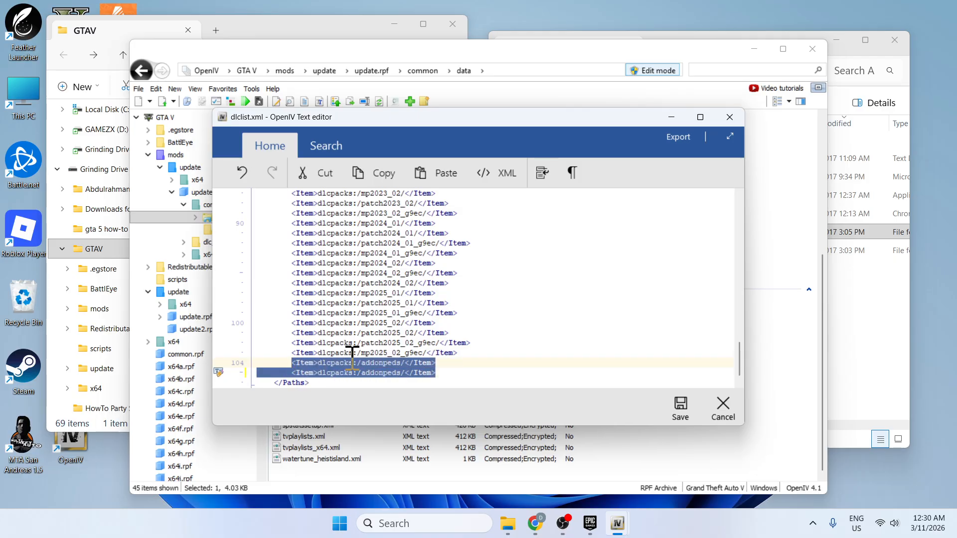
pyautogui.press('Delete')
pyautogui.moveTo(458, 352); pyautogui.dragTo(302, 354)
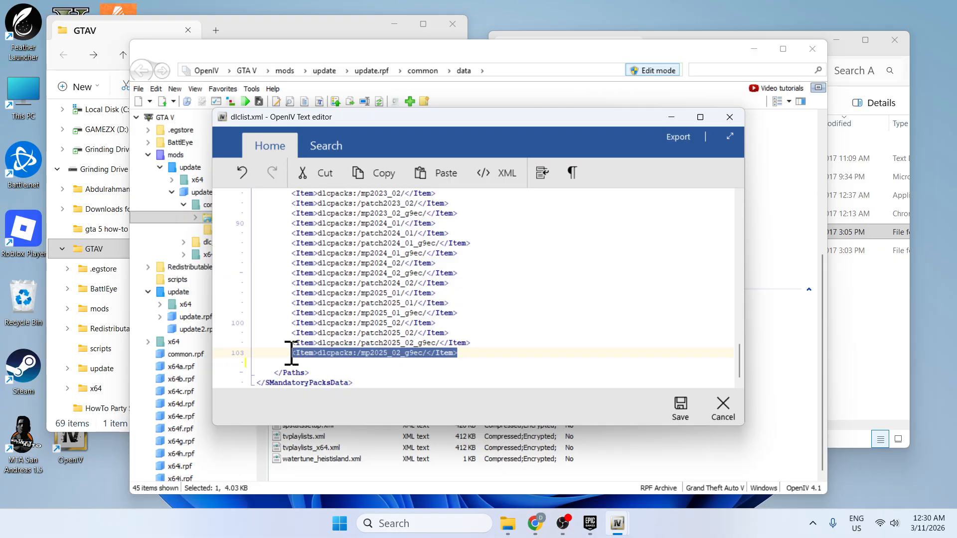
pyautogui.hotkey('ctrl', 'c')
pyautogui.click(419, 362)
pyautogui.hotkey('ctrl', 'v')
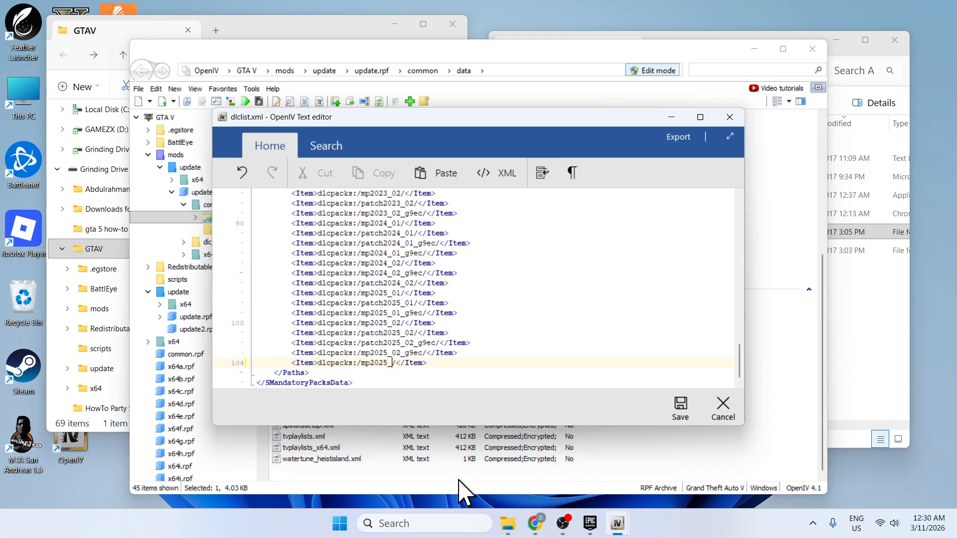
# Change the copied last line to <Item>dlcpacks:/addonpeds/</Item> and save dlclist.xml.
pyautogui.press('BackSpace')
pyautogui.press('BackSpace')
pyautogui.press('BackSpace')
pyautogui.press('BackSpace')
pyautogui.press('BackSpace')
pyautogui.press('BackSpace')
pyautogui.press('BackSpace')
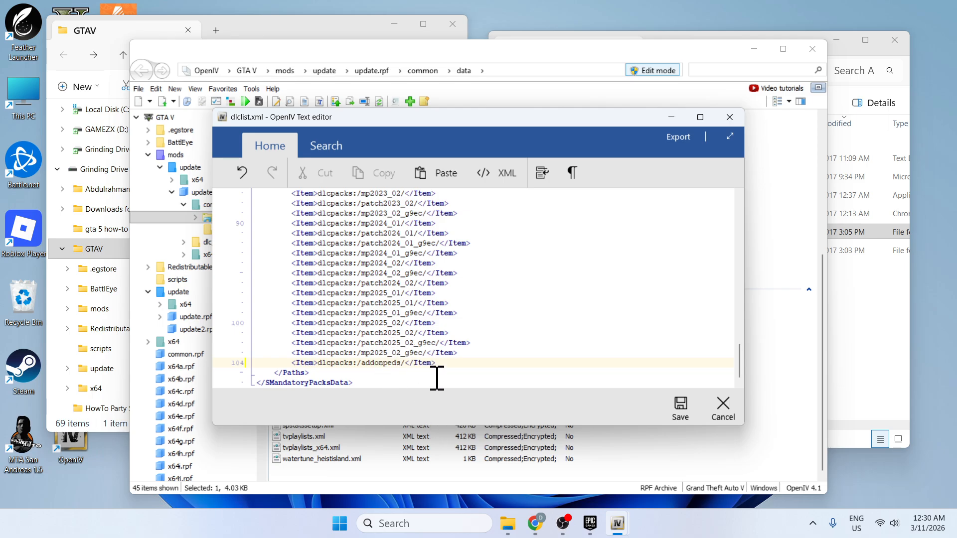
pyautogui.click(680, 408)
# Leave the data folder and return to the GTA V root folder in OpenIV.
pyautogui.scroll(7, 374, 256)
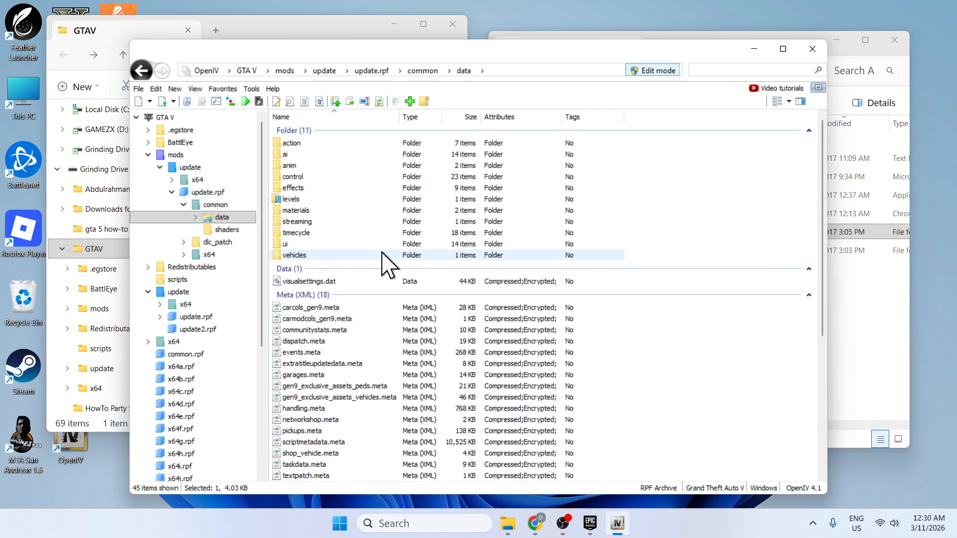
pyautogui.click(142, 71)
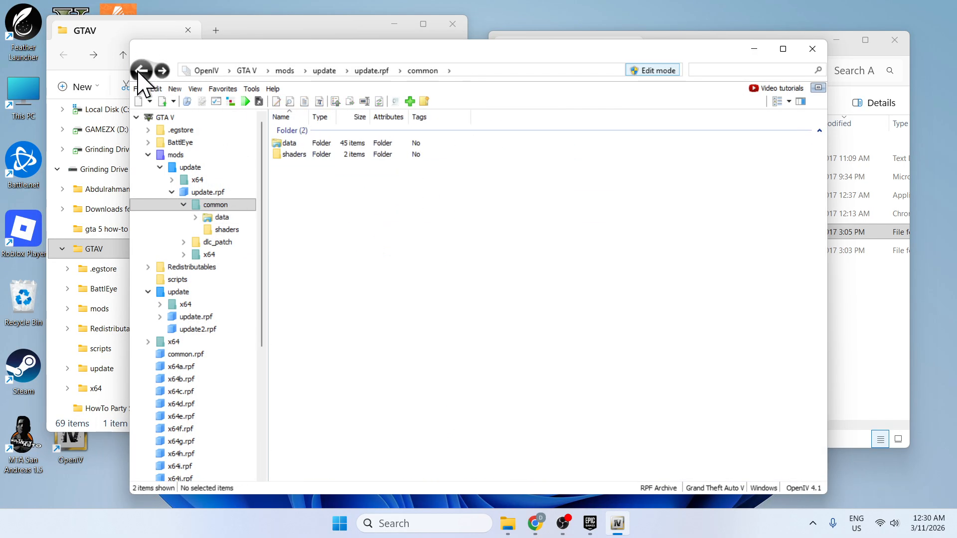
pyautogui.click(165, 118)
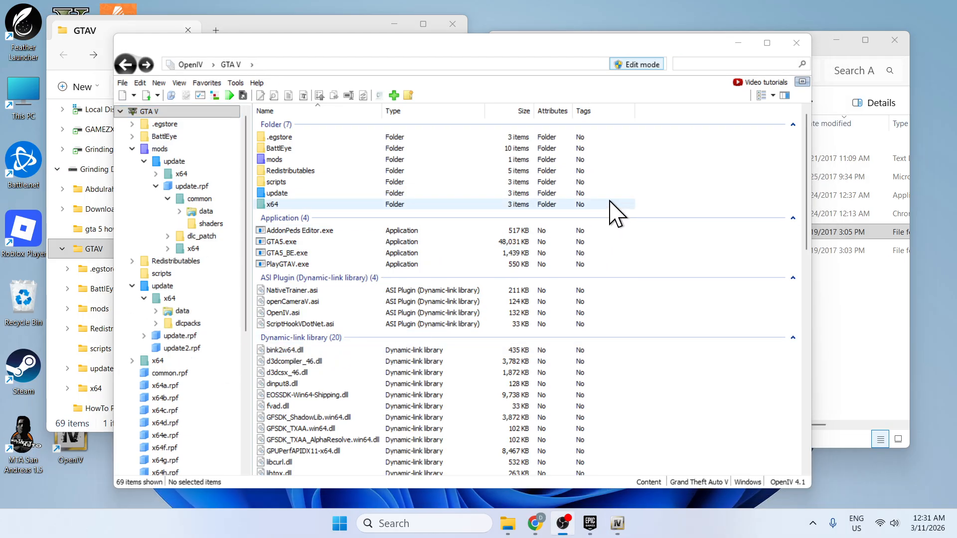
# Narrow the OpenIV window and arrange it side by side with the AddonPeds_3.0.1_modland folder window.
pyautogui.moveTo(604, 51); pyautogui.dragTo(524, 45)
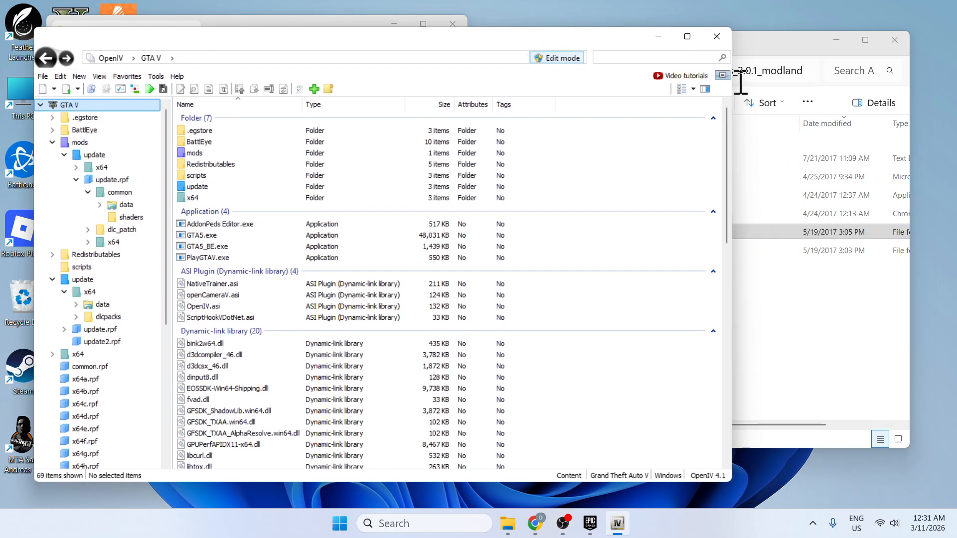
pyautogui.moveTo(733, 84); pyautogui.dragTo(549, 86)
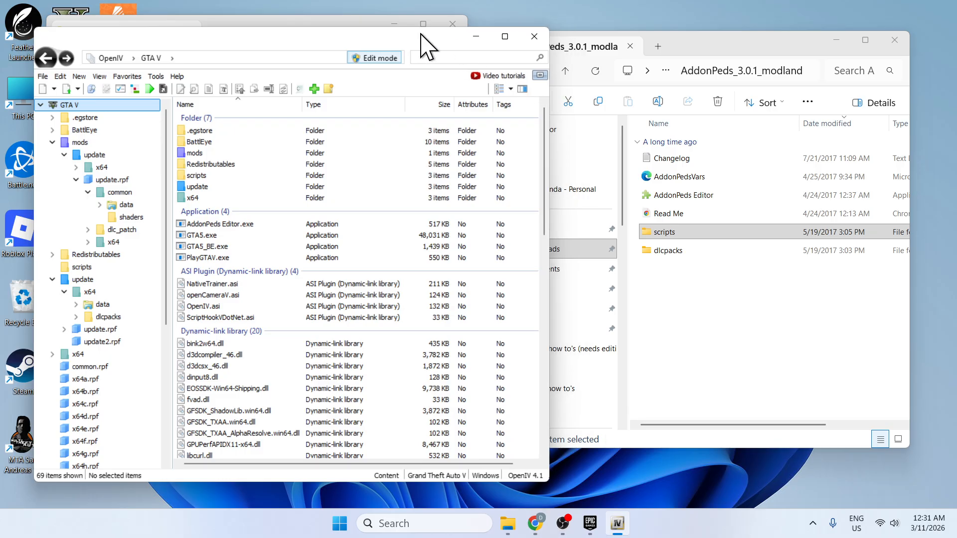
pyautogui.moveTo(421, 35); pyautogui.dragTo(380, 31)
pyautogui.moveTo(687, 51); pyautogui.dragTo(714, 58)
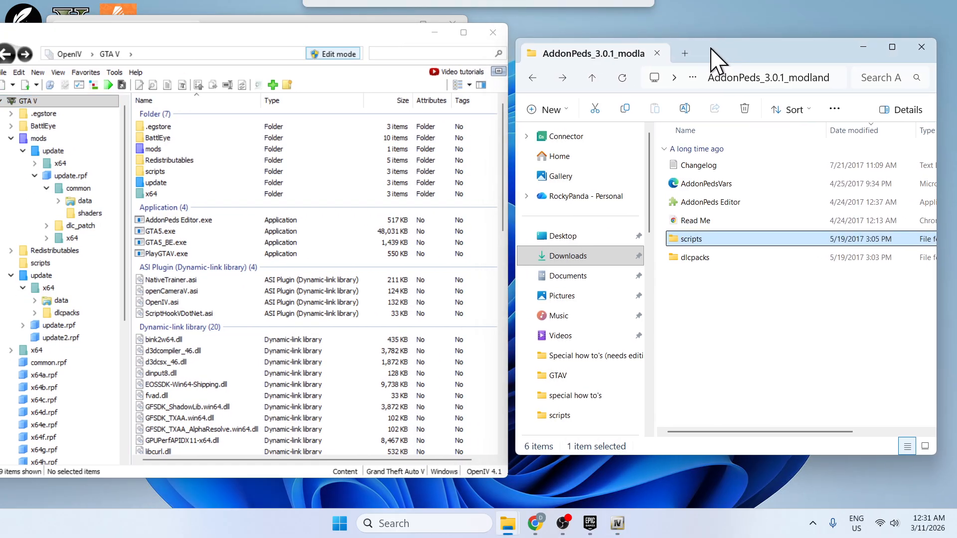
pyautogui.click(765, 309)
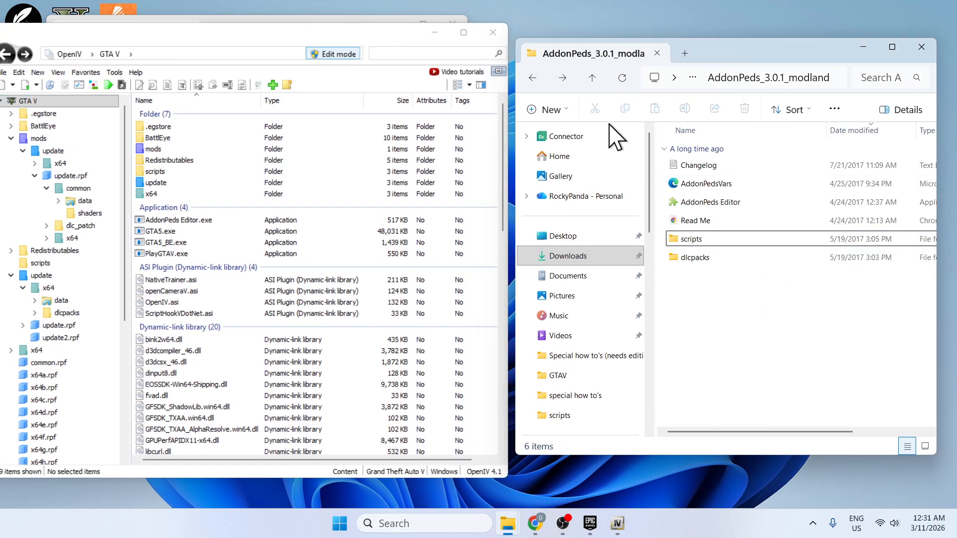
# Go back to Downloads and extract the 178173-shrek by JR59 archive into its own folder.
pyautogui.click(532, 79)
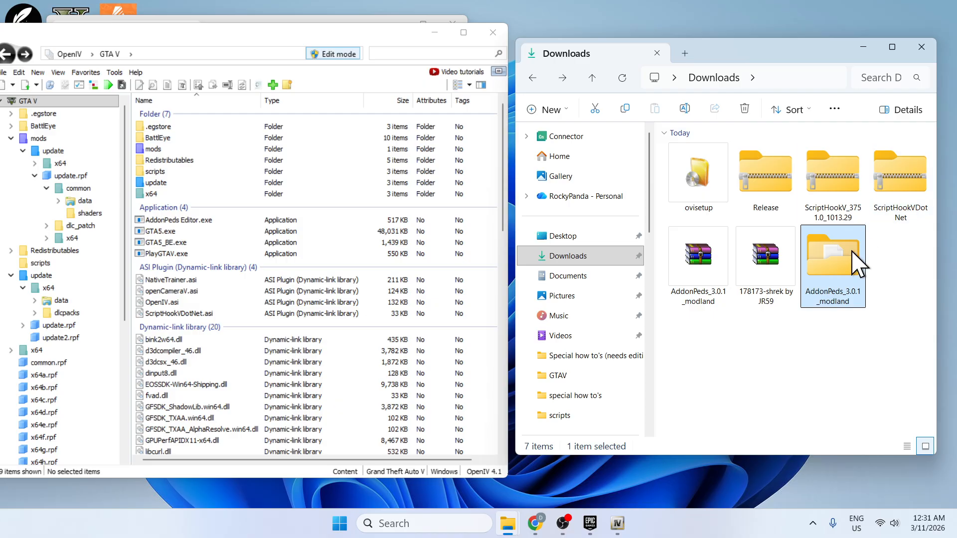
pyautogui.rightClick(761, 255)
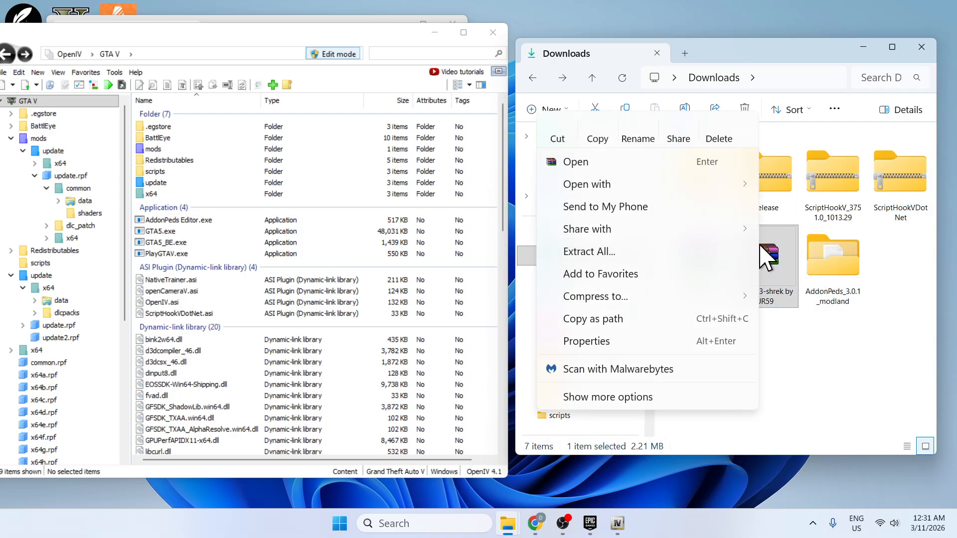
pyautogui.click(662, 256)
pyautogui.click(618, 413)
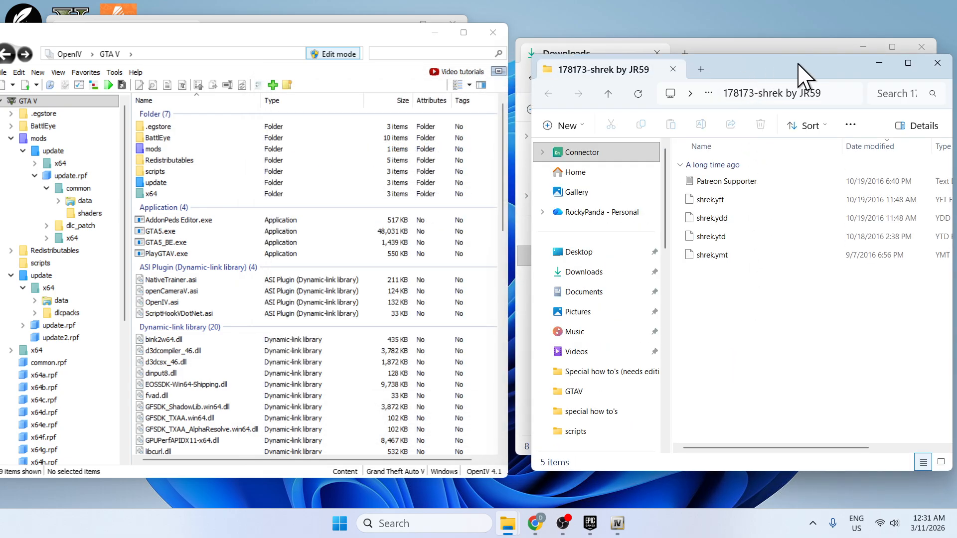
# Close the extra extracted-folder window, open the 178173-shrek by JR59 folder from Downloads, and reposition OpenIV beside it.
pyautogui.click(937, 63)
pyautogui.doubleClick(912, 264)
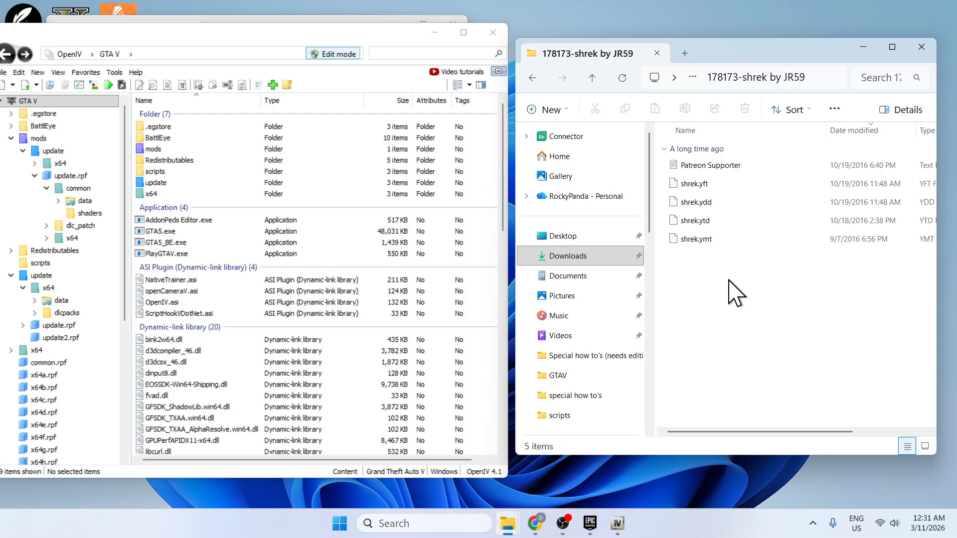
pyautogui.moveTo(231, 32); pyautogui.dragTo(243, 35)
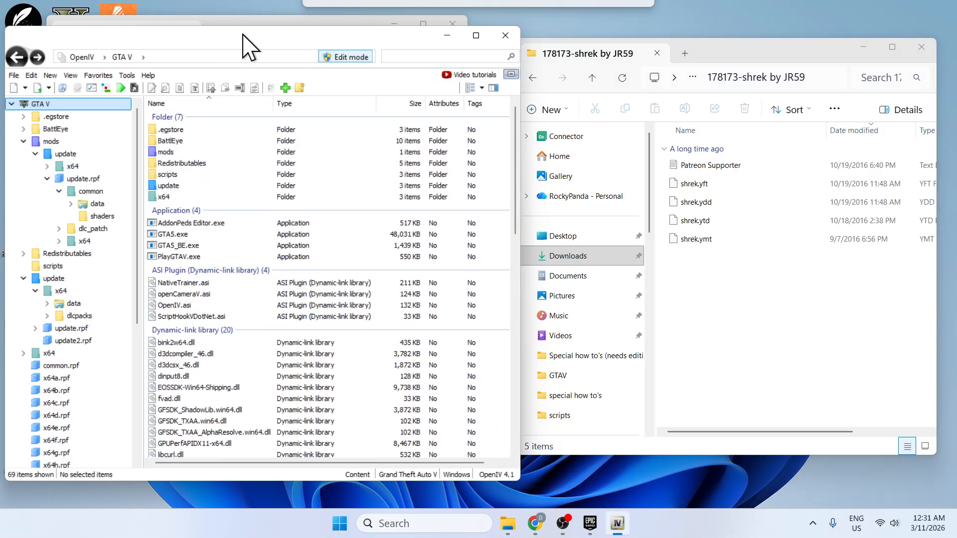
# Go to the update > x64 > dlcpacks folder of GTA V in OpenIV.
pyautogui.click(176, 187)
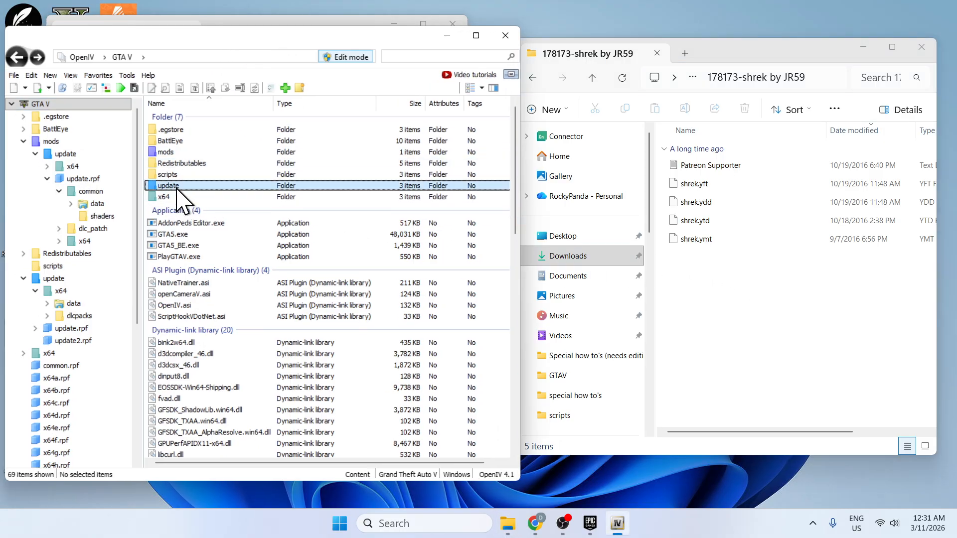
pyautogui.doubleClick(176, 188)
pyautogui.click(180, 130)
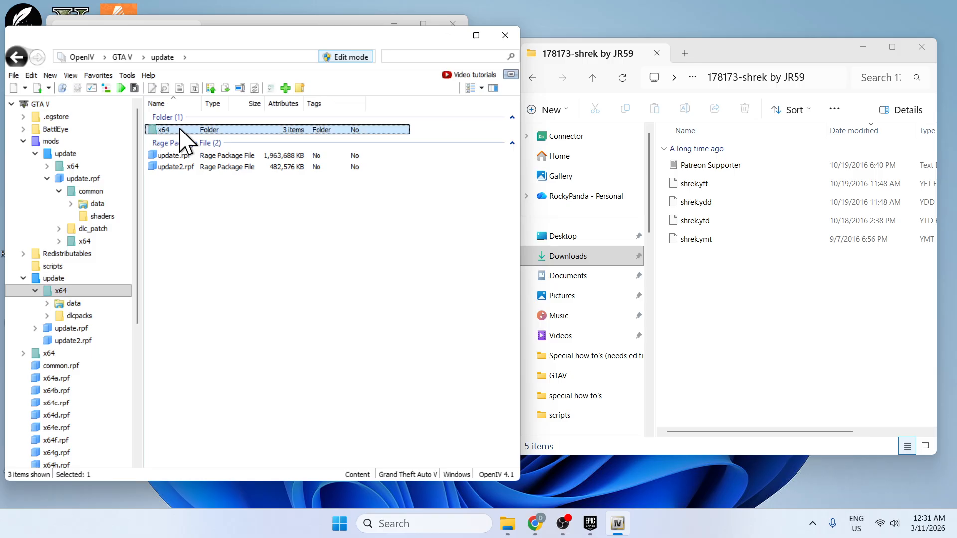
pyautogui.doubleClick(181, 130)
pyautogui.doubleClick(186, 141)
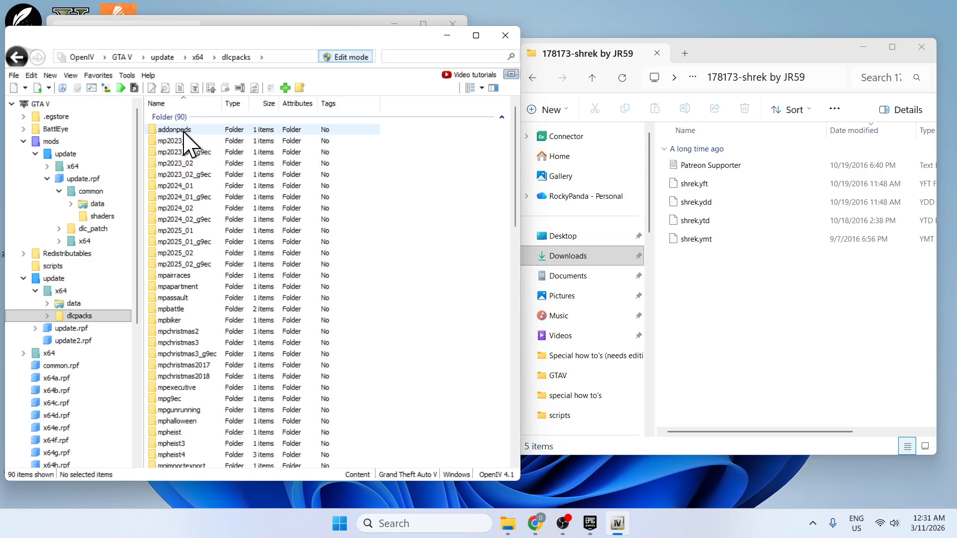
# Open dlc.rpf in the addonpeds folder, switch to its version in the mods folder and open peds.rpf.
pyautogui.doubleClick(184, 132)
pyautogui.click(167, 130)
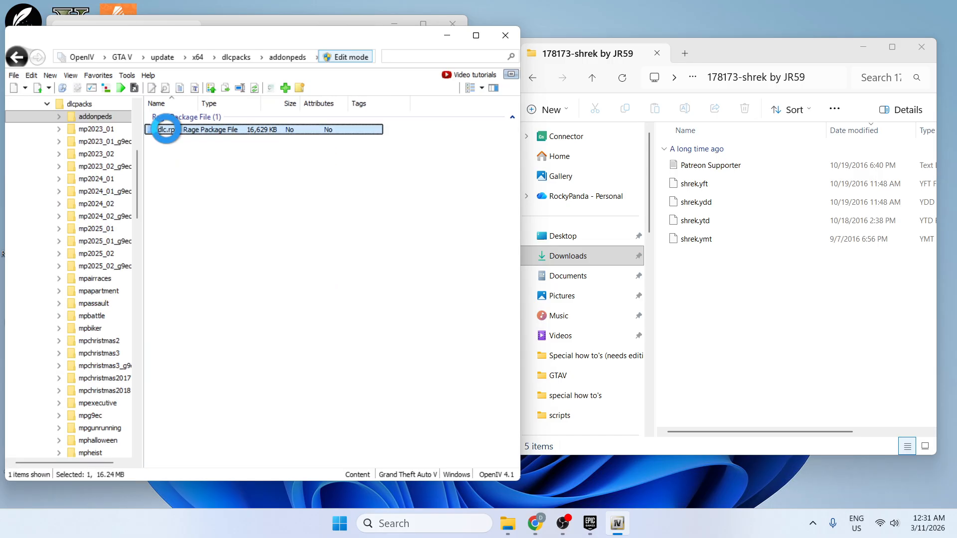
pyautogui.doubleClick(166, 129)
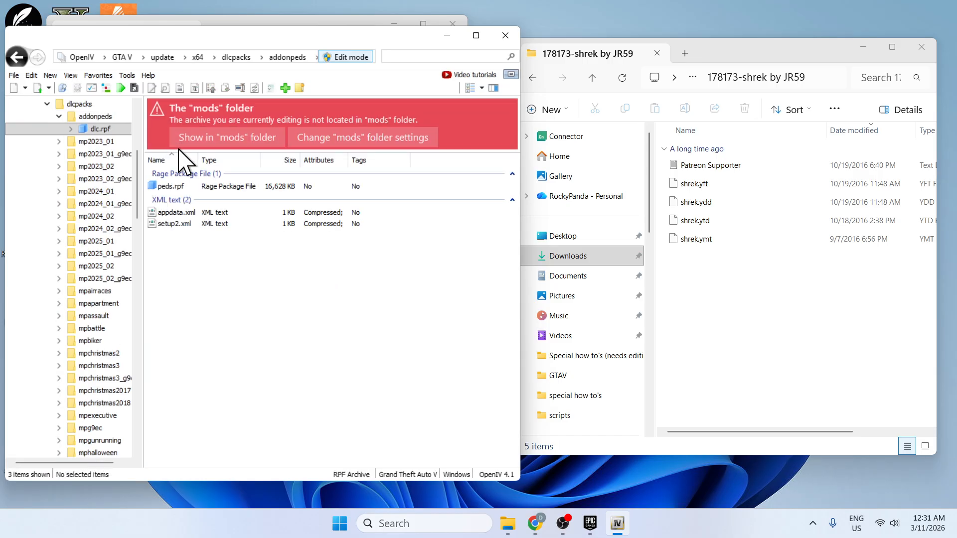
pyautogui.click(225, 138)
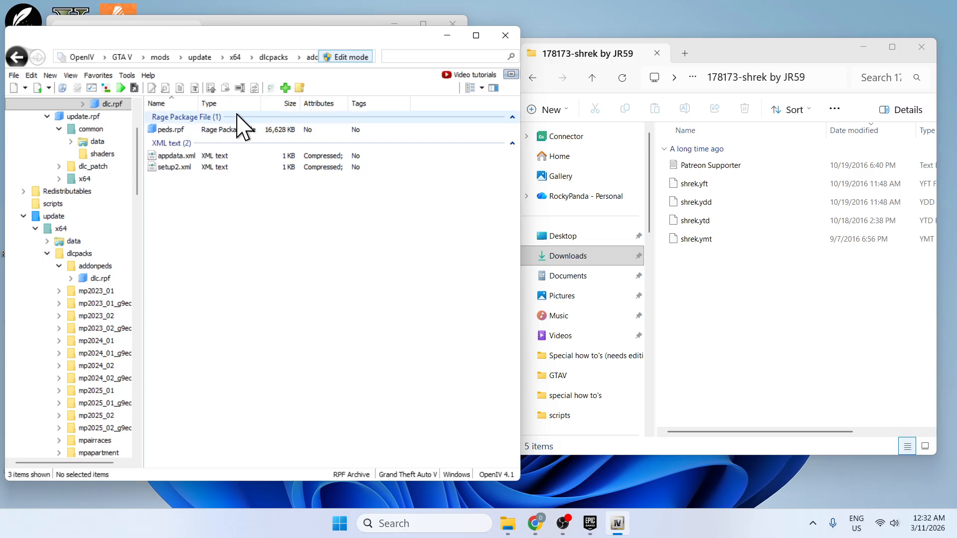
pyautogui.doubleClick(182, 129)
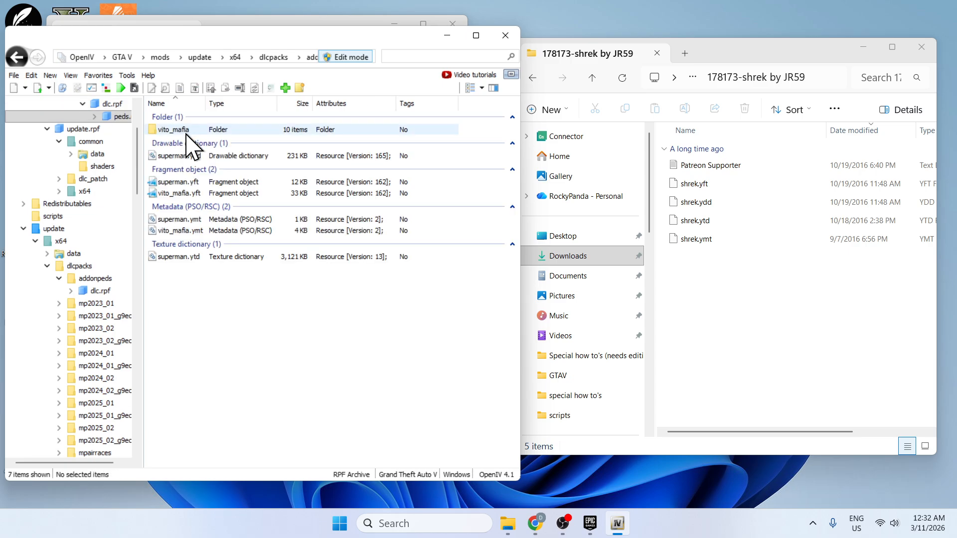
# Add shrek.yft, shrek.ydd, shrek.ytd and shrek.ymt to peds.rpf with edit mode turned on, and close OpenIV.
pyautogui.moveTo(756, 284); pyautogui.dragTo(337, 324)
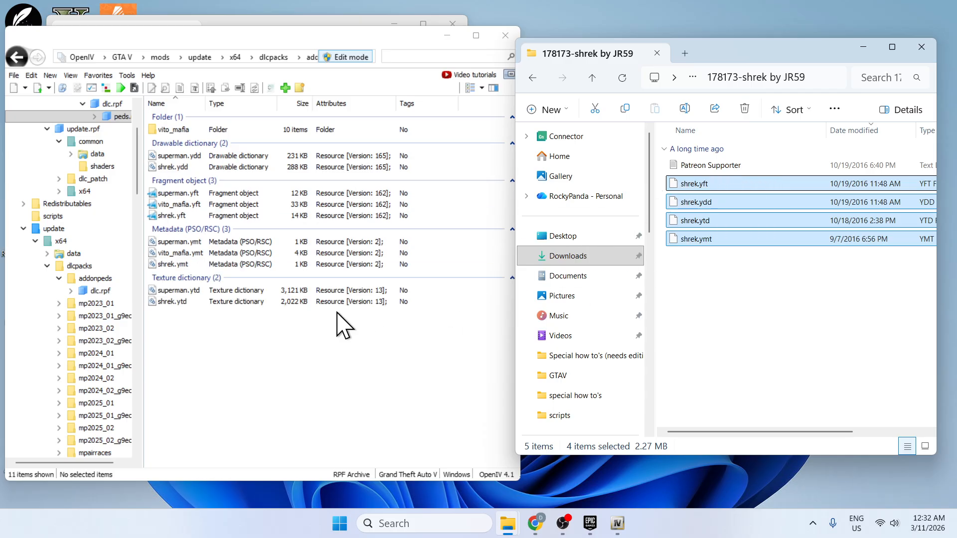
pyautogui.click(316, 338)
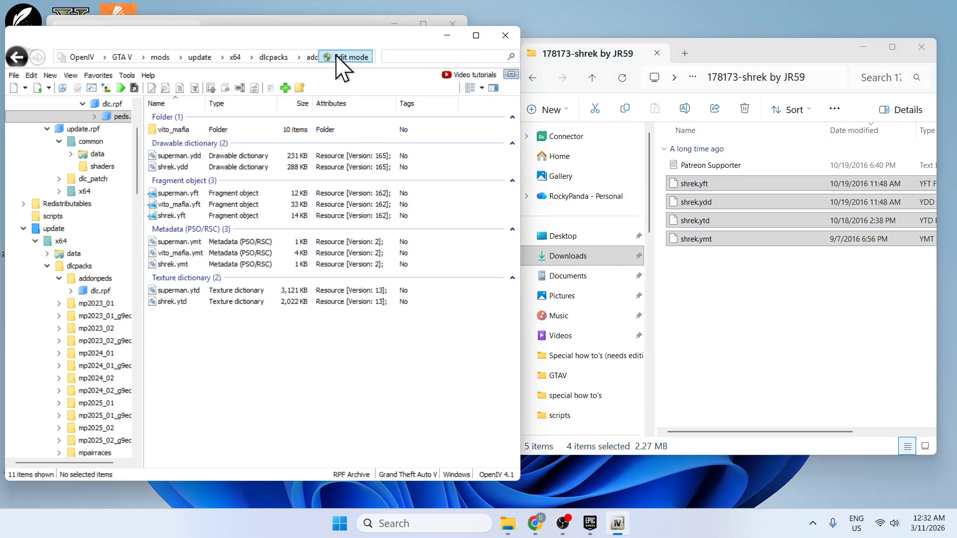
pyautogui.click(338, 57)
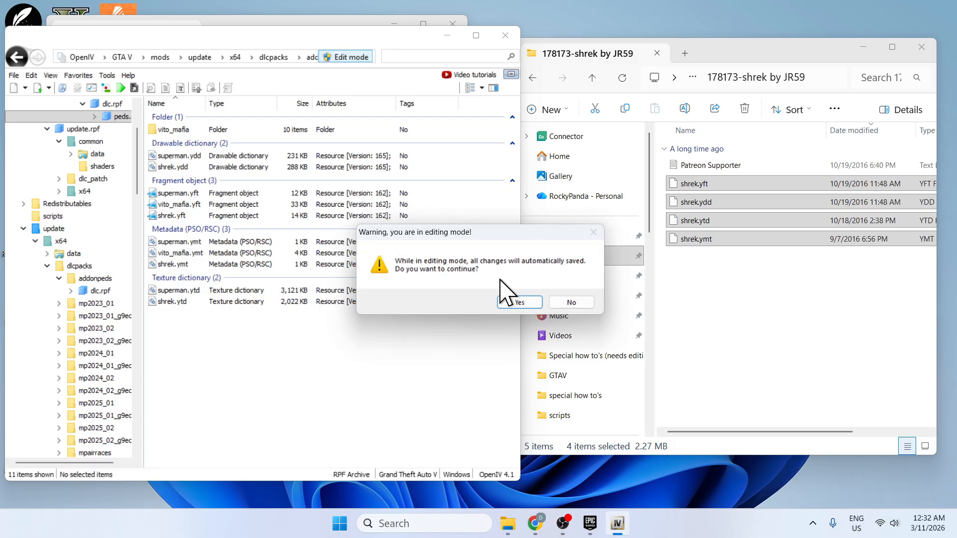
pyautogui.click(516, 303)
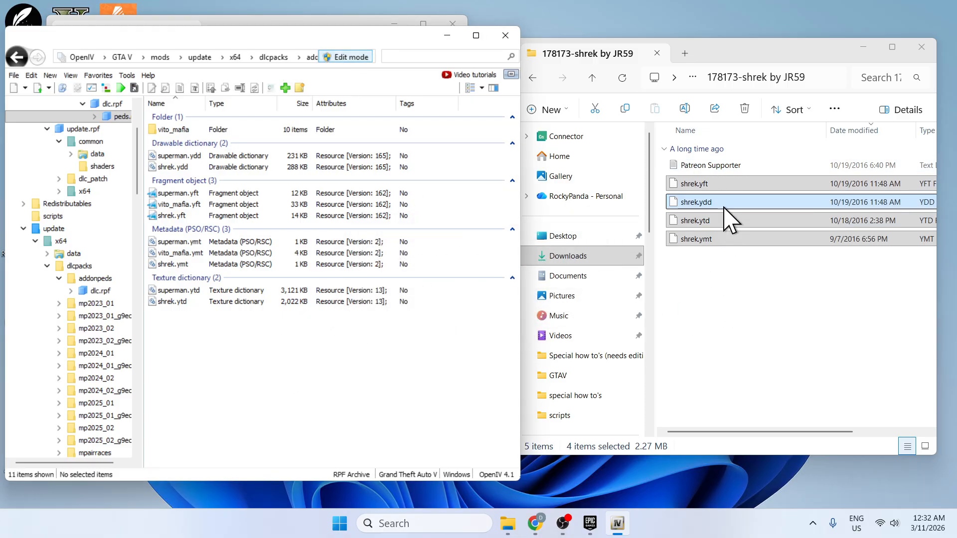
pyautogui.moveTo(735, 225); pyautogui.dragTo(368, 357)
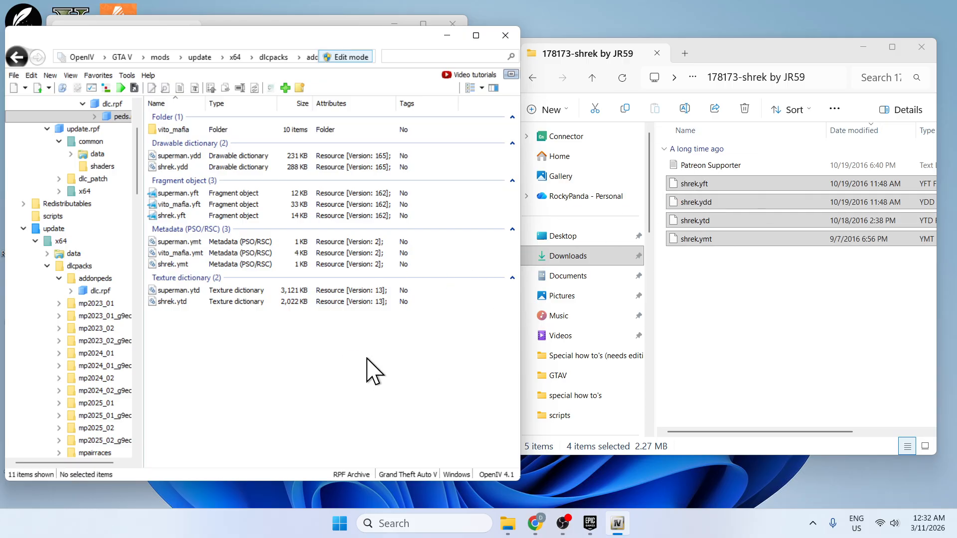
pyautogui.click(505, 36)
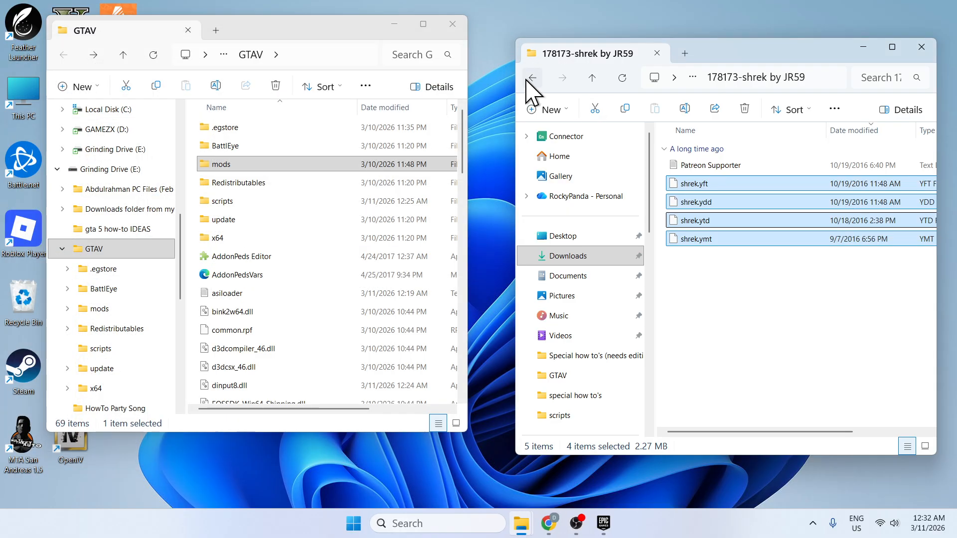
# Return the Shrek folder window to Downloads and run AddonPeds Editor from the GTAV folder as administrator.
pyautogui.click(531, 79)
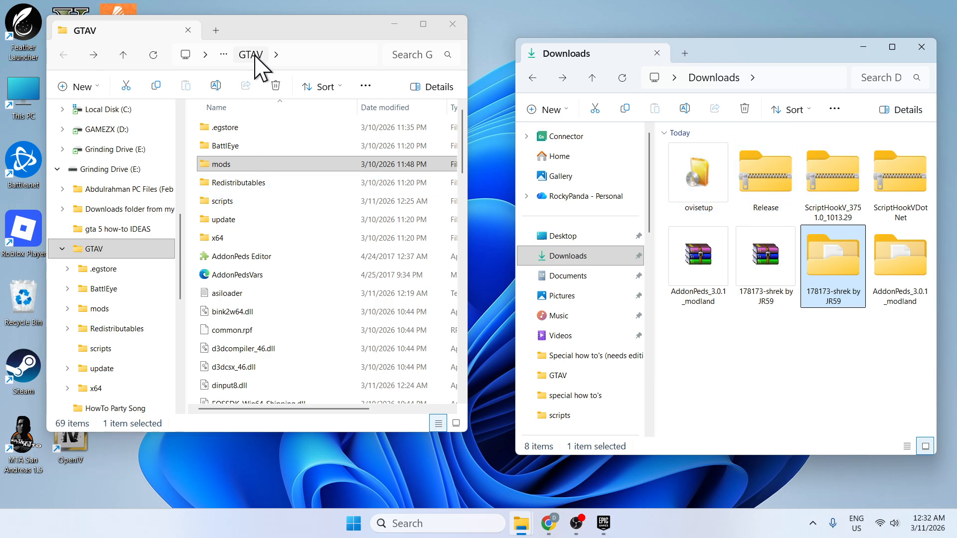
pyautogui.scroll(-1, 284, 258)
pyautogui.click(239, 211)
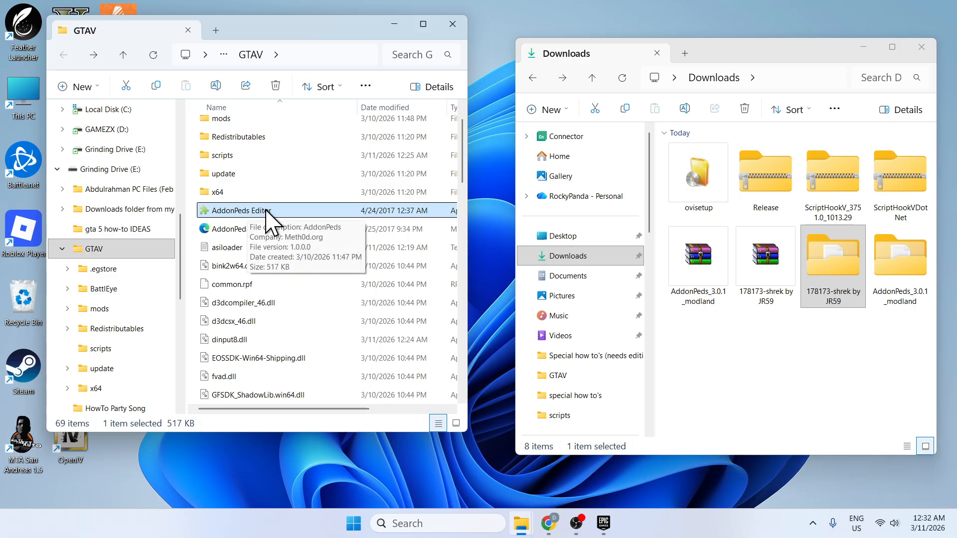
pyautogui.rightClick(258, 211)
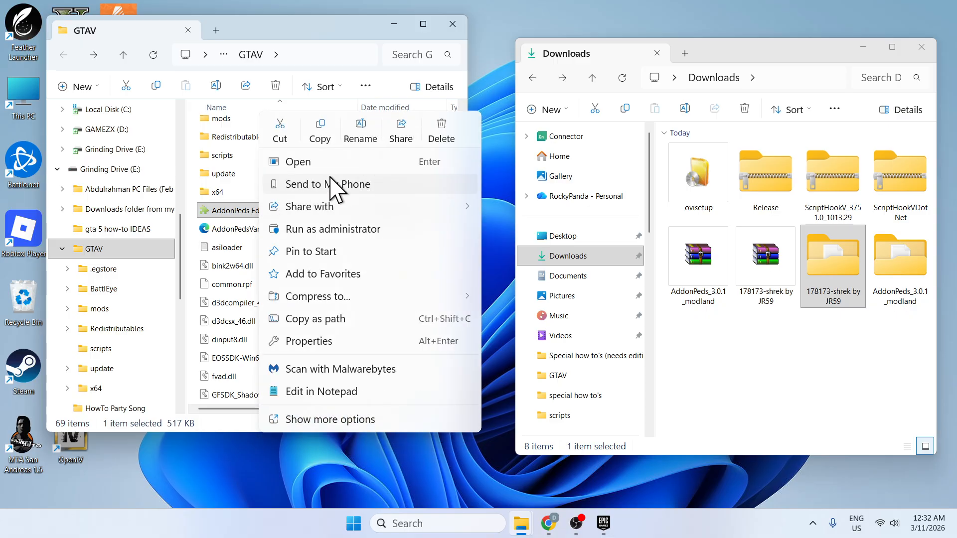
pyautogui.click(329, 230)
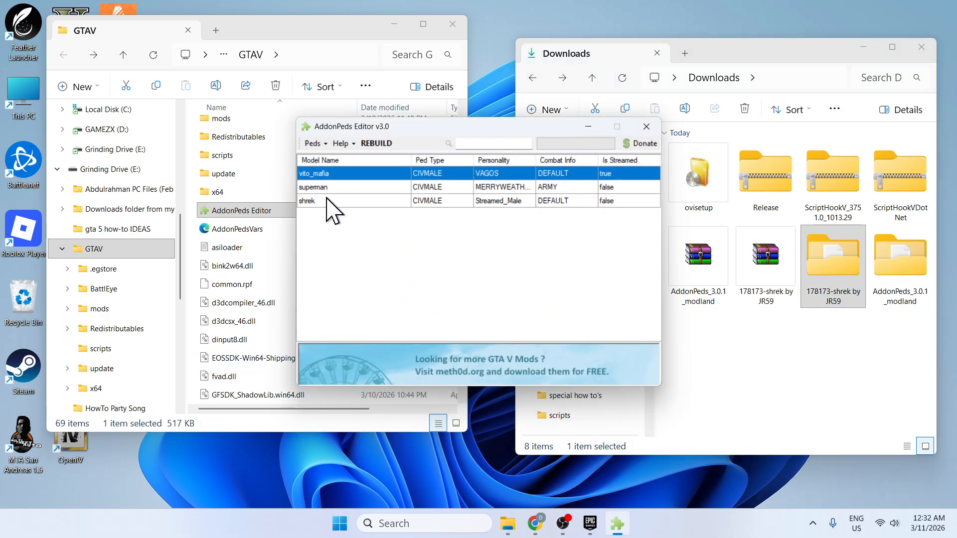
# Delete the existing shrek ped from the AddonPeds Editor list and confirm the deletion.
pyautogui.click(319, 201)
pyautogui.click(313, 144)
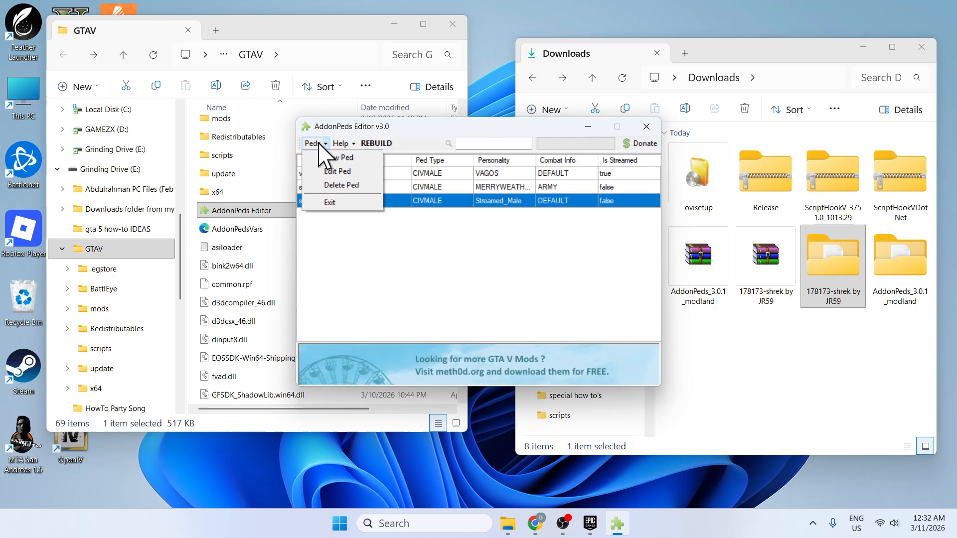
pyautogui.click(334, 188)
pyautogui.click(464, 299)
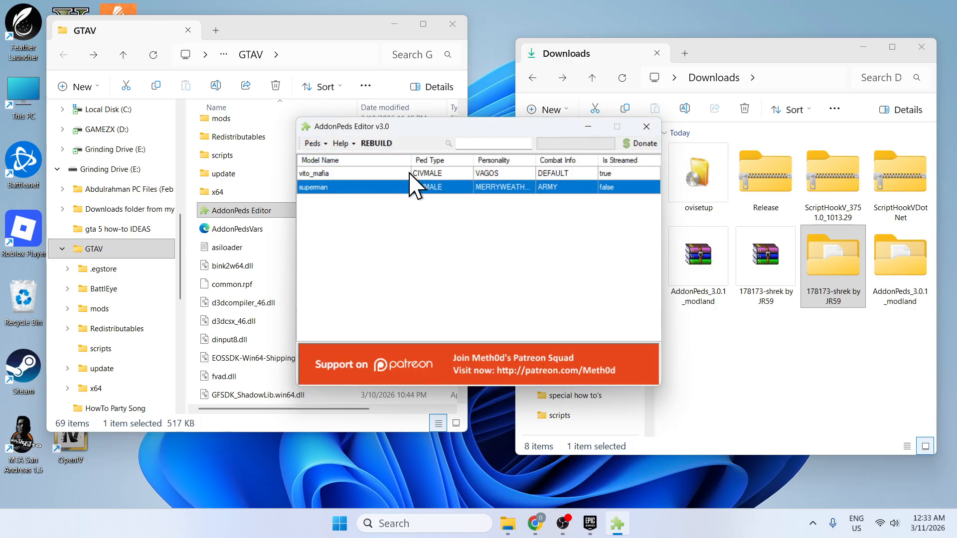
# Start a new ped and set its model name to shrek, copied from the shrek.yft file name in the 178173-shrek by JR59 folder.
pyautogui.click(314, 144)
pyautogui.click(335, 156)
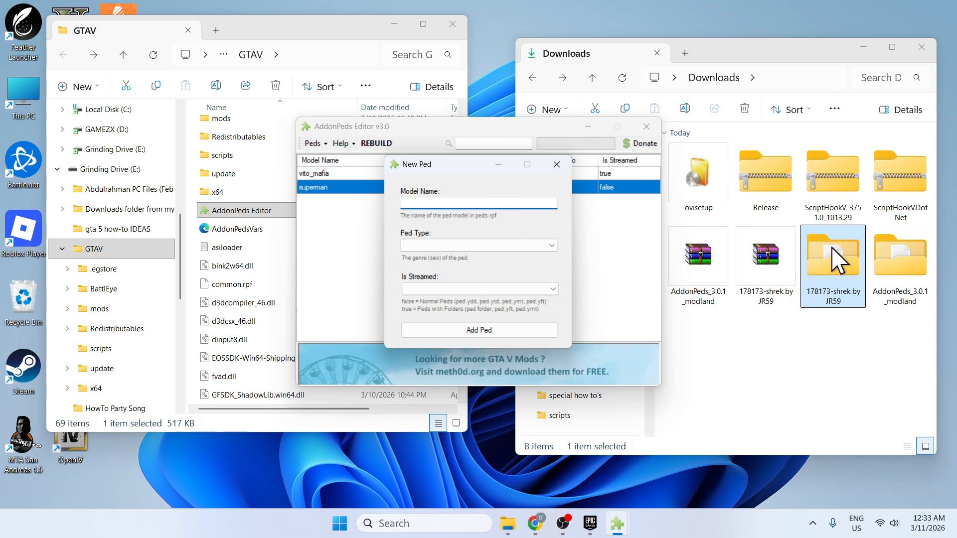
pyautogui.doubleClick(840, 269)
pyautogui.moveTo(746, 61); pyautogui.dragTo(840, 75)
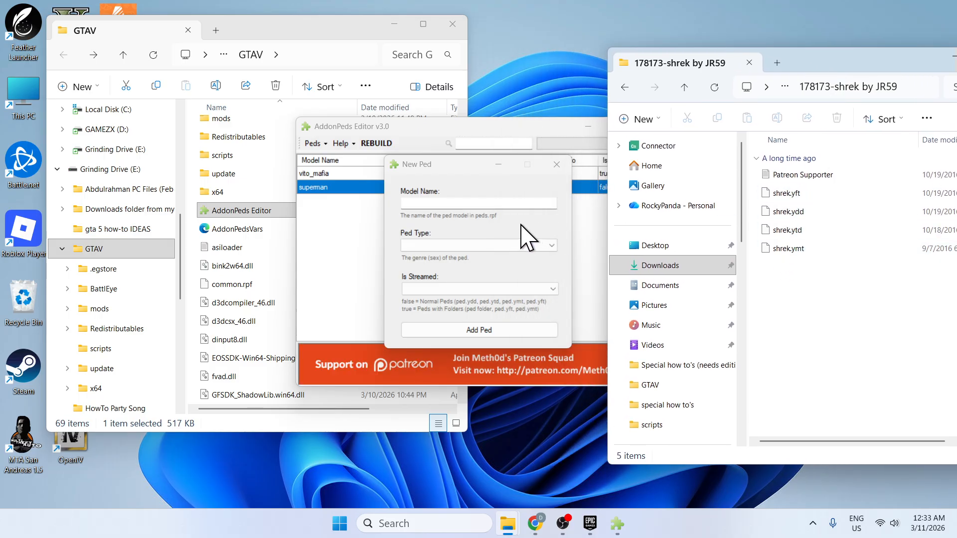
pyautogui.click(492, 203)
pyautogui.click(784, 195)
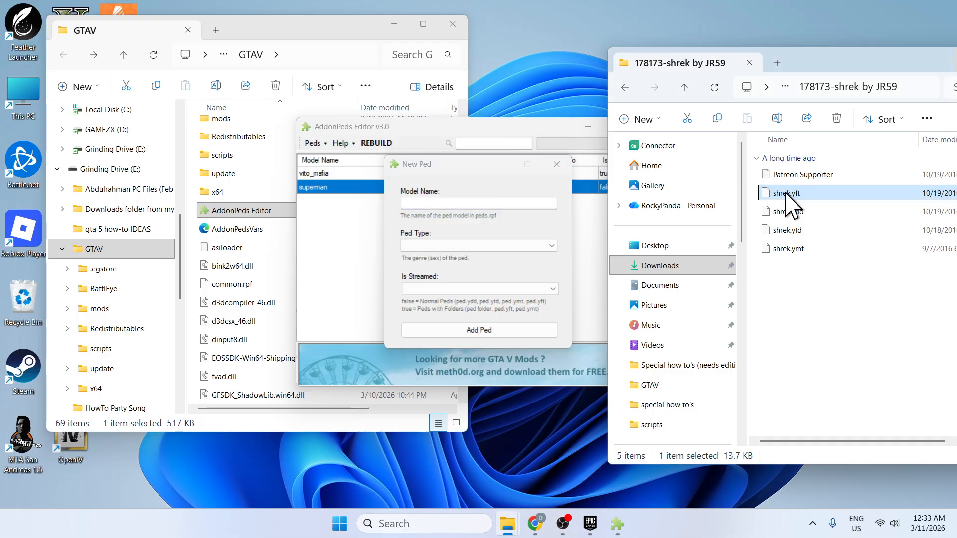
pyautogui.click(788, 196)
pyautogui.hotkey('ctrl', 'c')
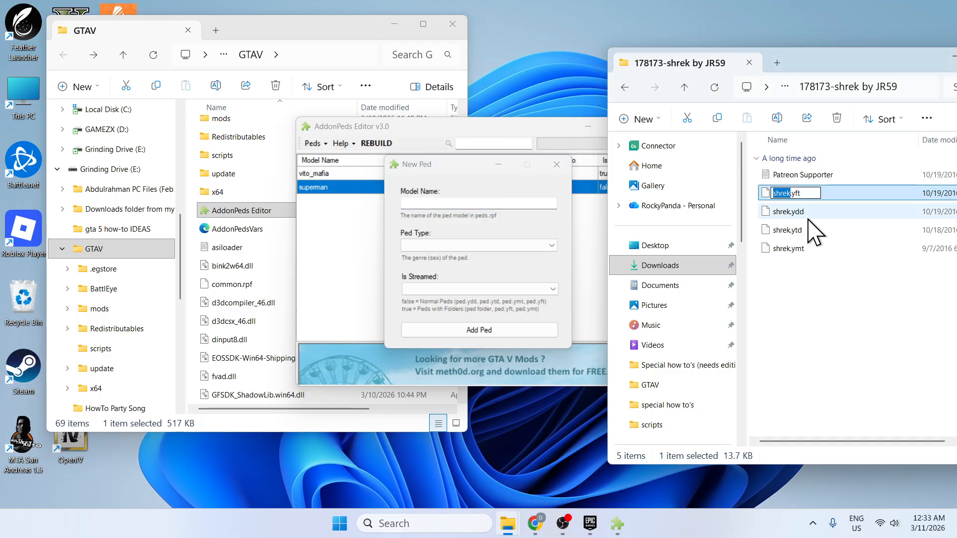
pyautogui.click(475, 202)
pyautogui.hotkey('ctrl', 'v')
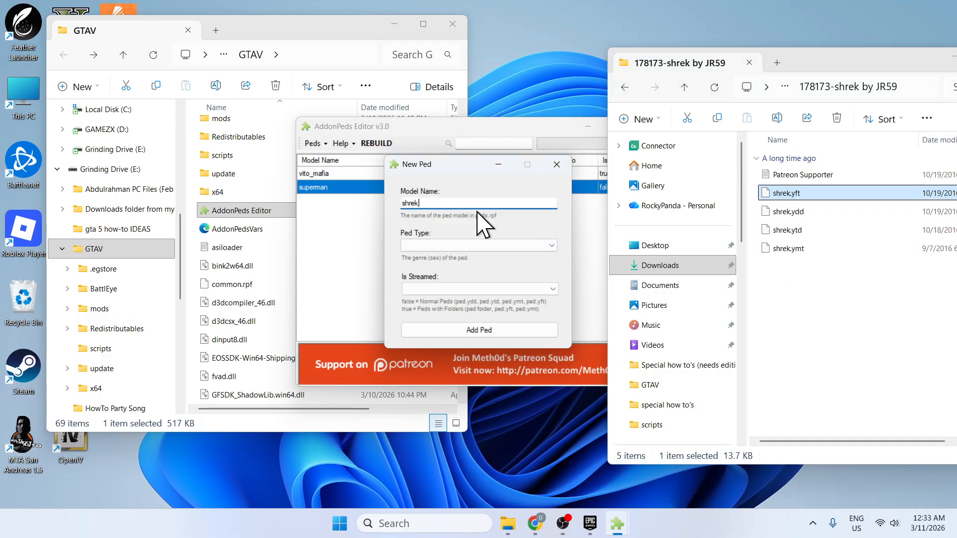
pyautogui.click(821, 298)
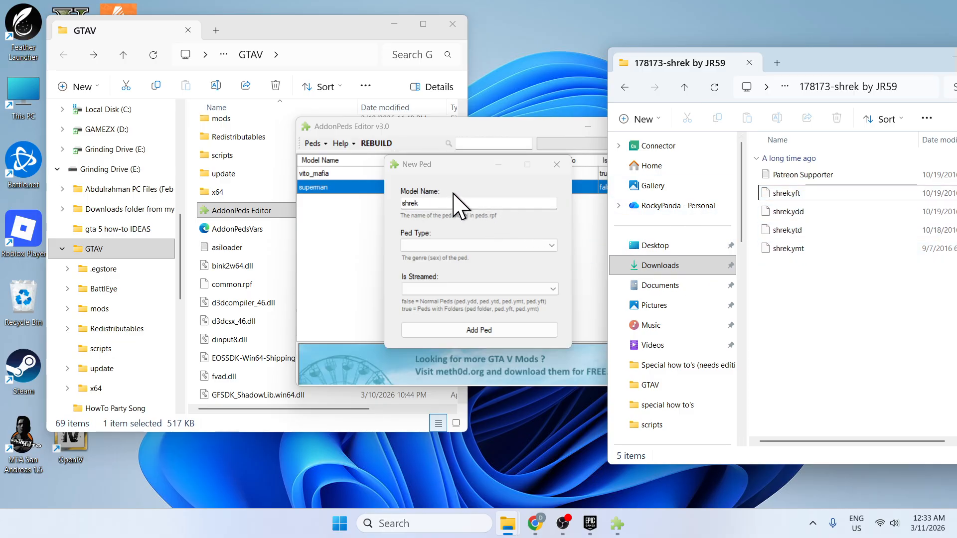
# Set the new ped's type to Male and Is Streamed to false, and add the ped.
pyautogui.click(448, 245)
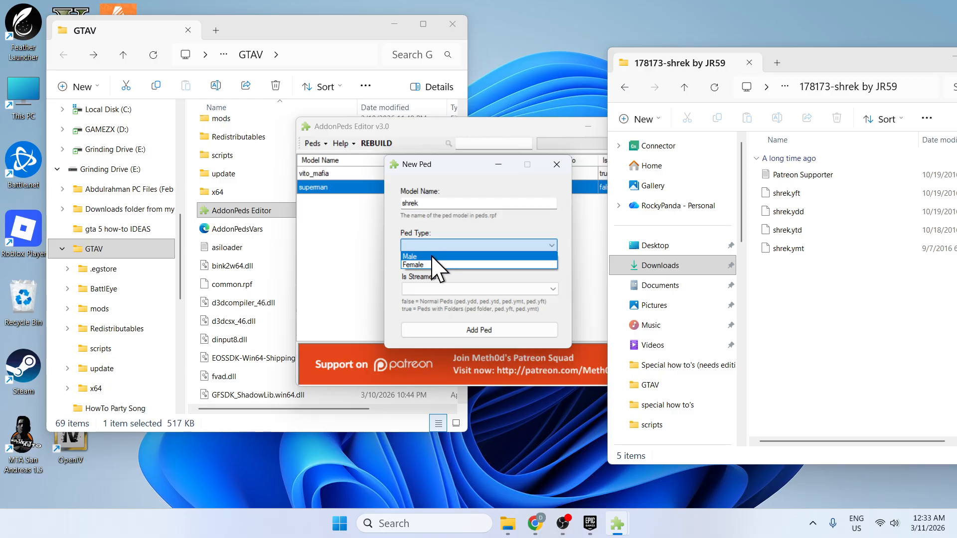
pyautogui.click(437, 259)
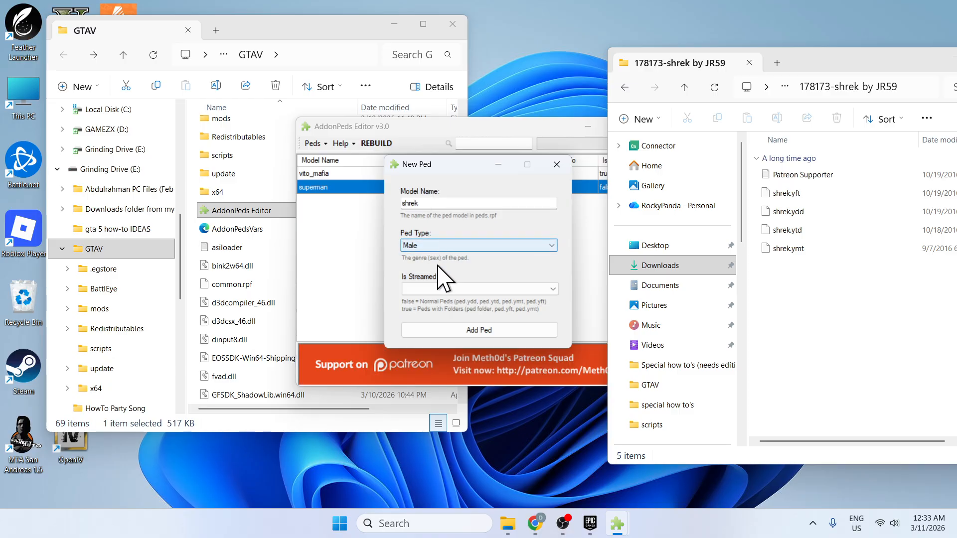
pyautogui.click(427, 289)
pyautogui.click(428, 303)
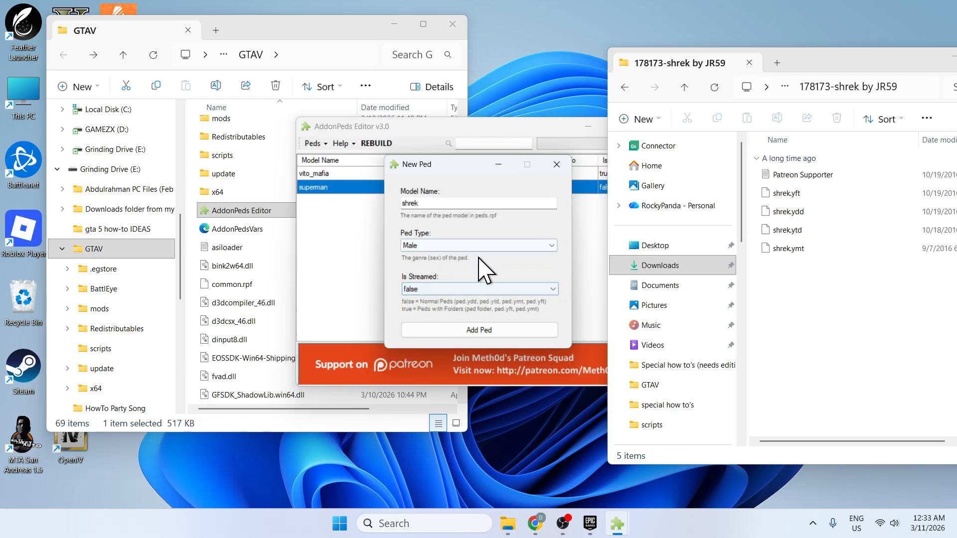
pyautogui.click(473, 331)
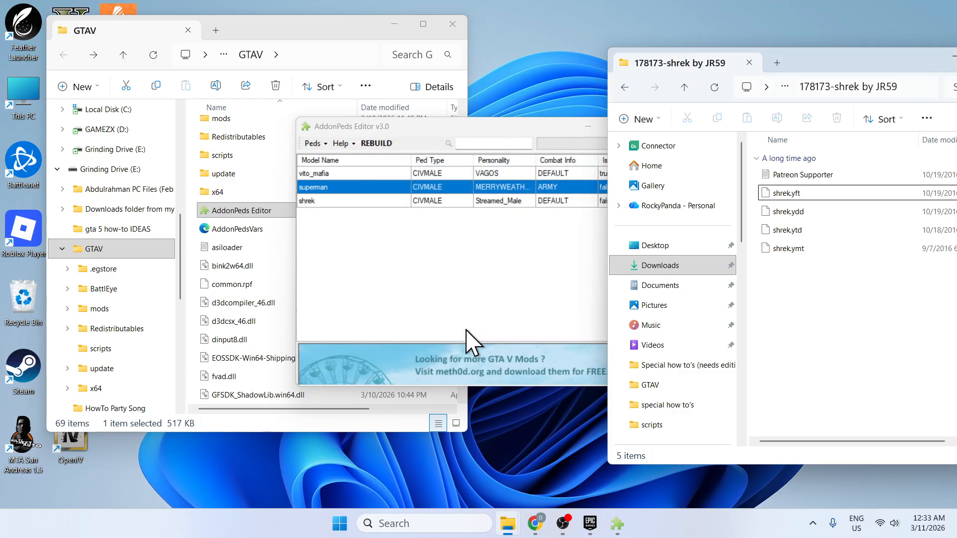
# Rebuild the add-on peds with the shrek entry selected, confirm, and close AddonPeds Editor.
pyautogui.click(326, 201)
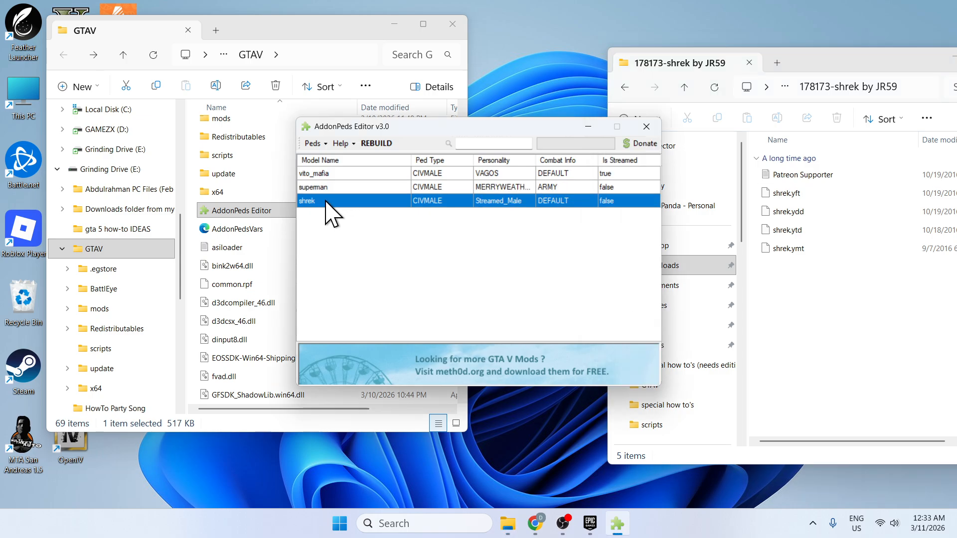
pyautogui.click(383, 143)
pyautogui.click(513, 305)
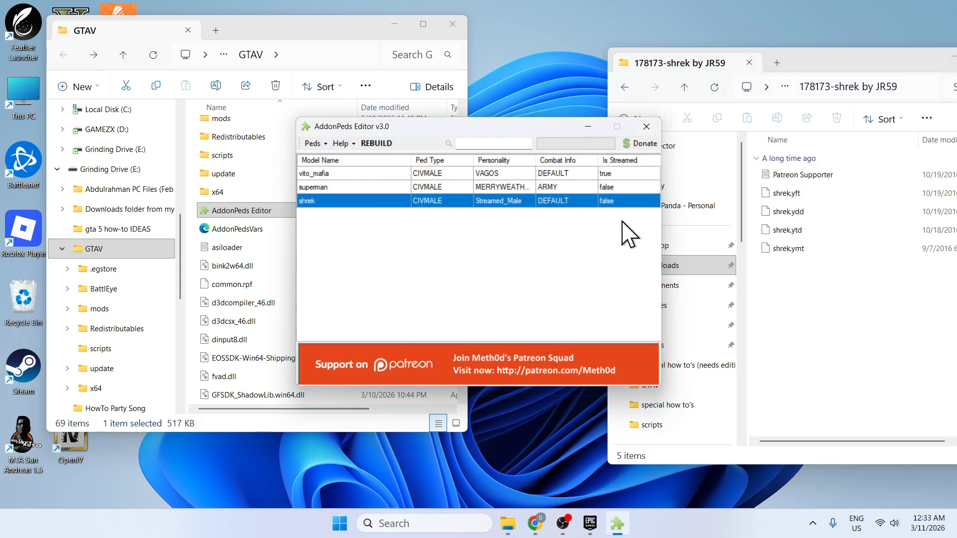
pyautogui.click(646, 126)
# Close the 178173-shrek by JR59 and GTAV folder windows.
pyautogui.moveTo(837, 76); pyautogui.dragTo(443, 109)
pyautogui.click(619, 92)
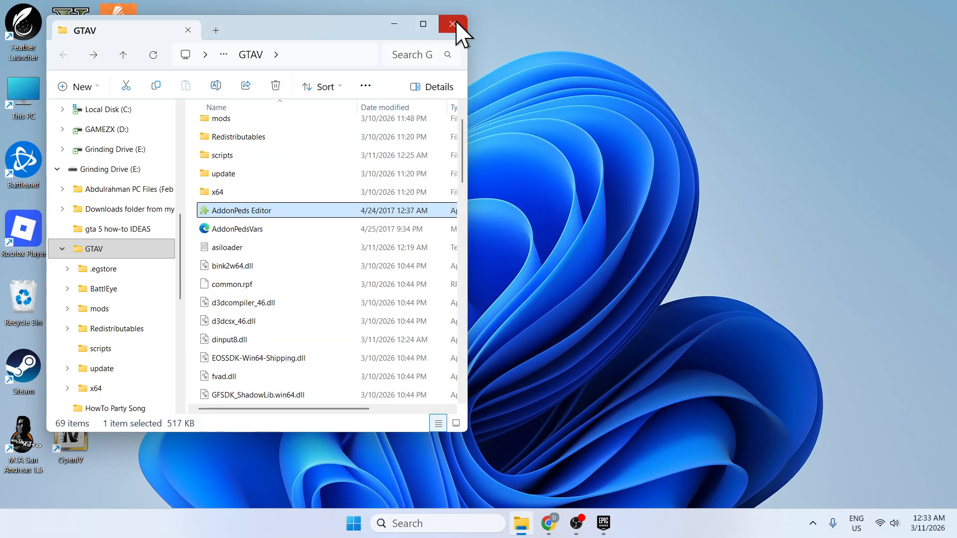
pyautogui.click(453, 24)
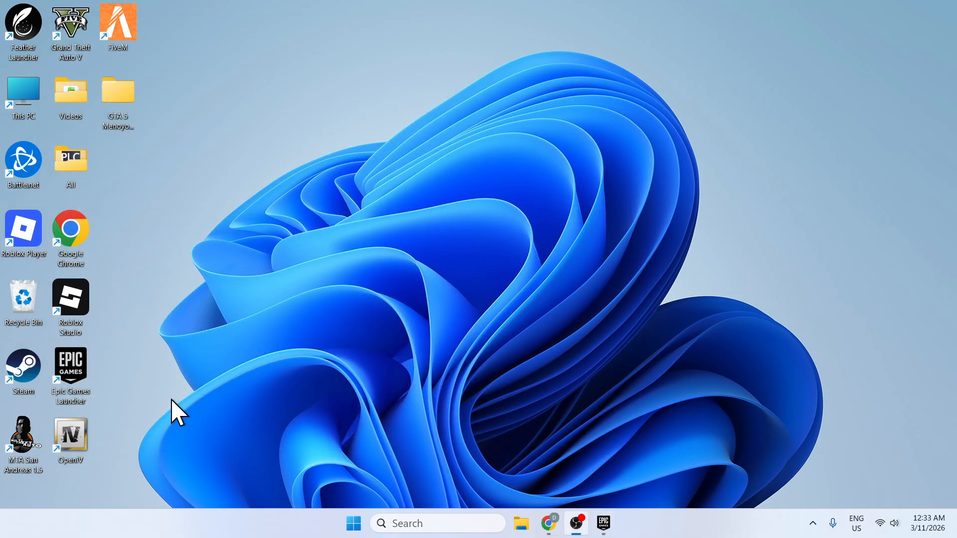
# In Epic Games Launcher, open Grand Theft Auto V's management options, check that launch options are enabled with -nobattleye, and close them.
pyautogui.doubleClick(90, 366)
pyautogui.scroll(-3, 288, 304)
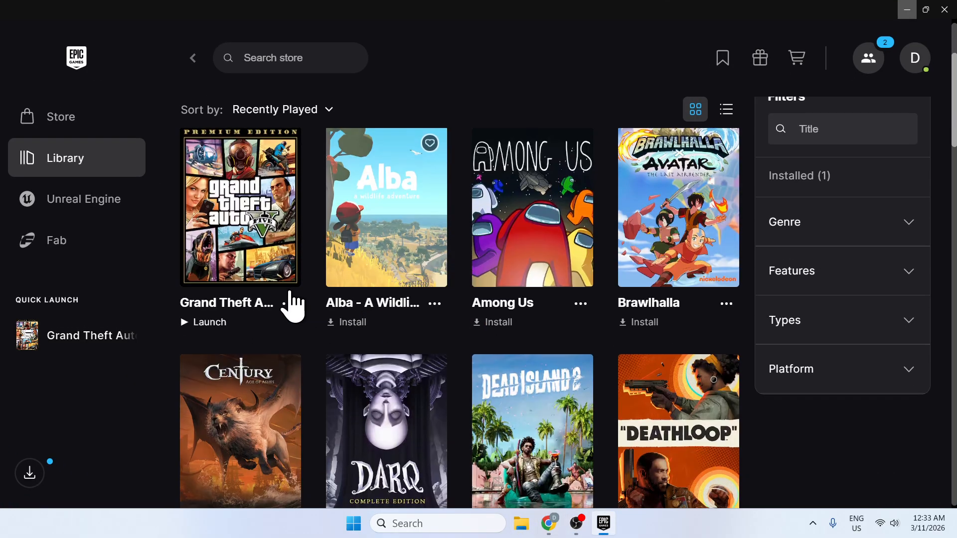
pyautogui.click(289, 304)
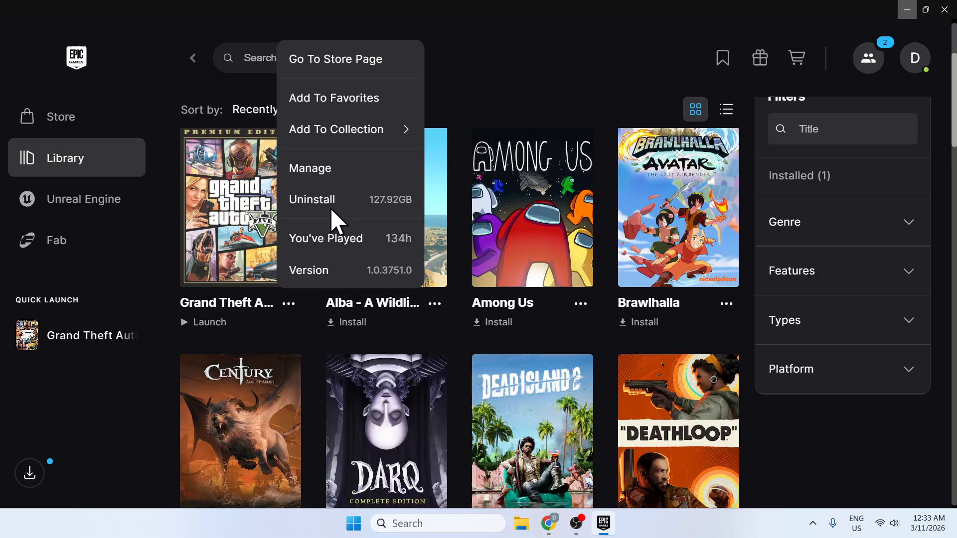
pyautogui.click(342, 172)
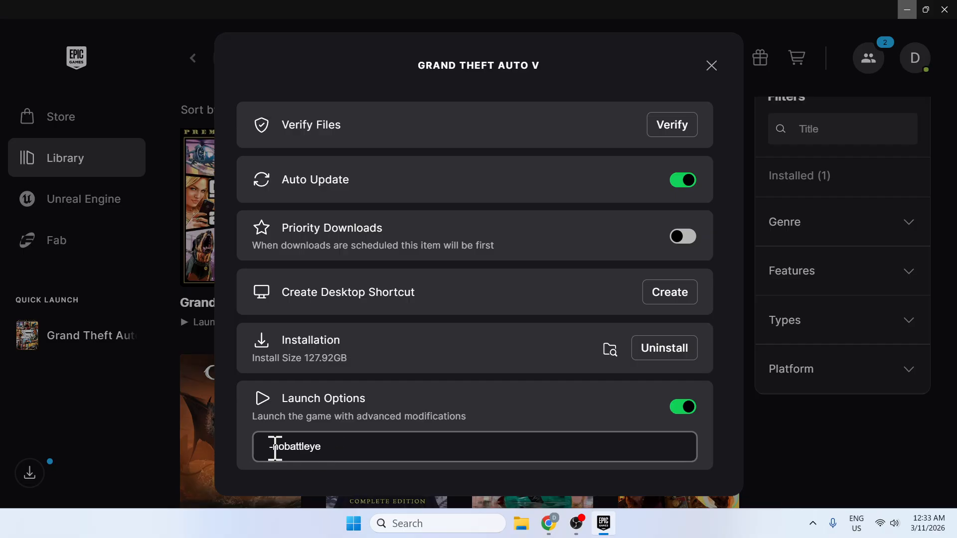
pyautogui.click(711, 64)
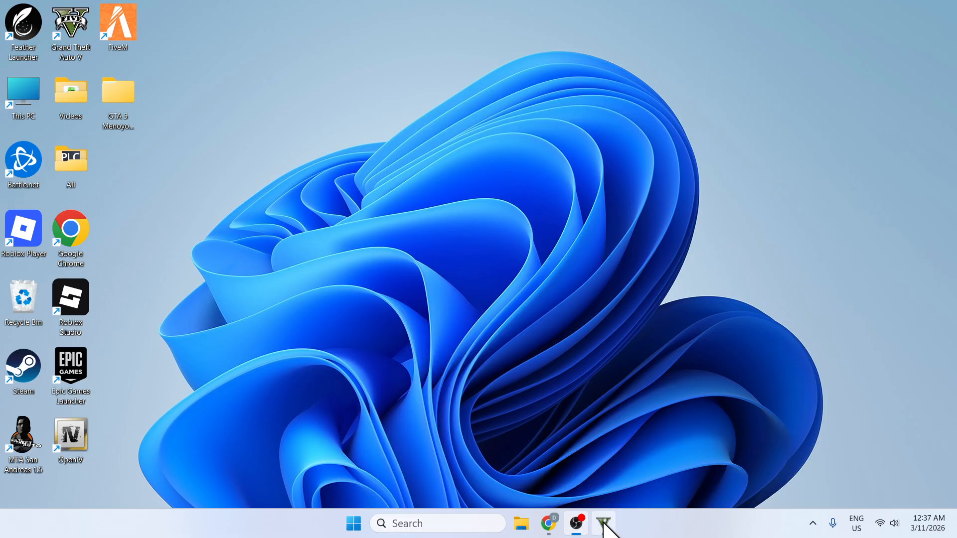
pyautogui.click(603, 523)
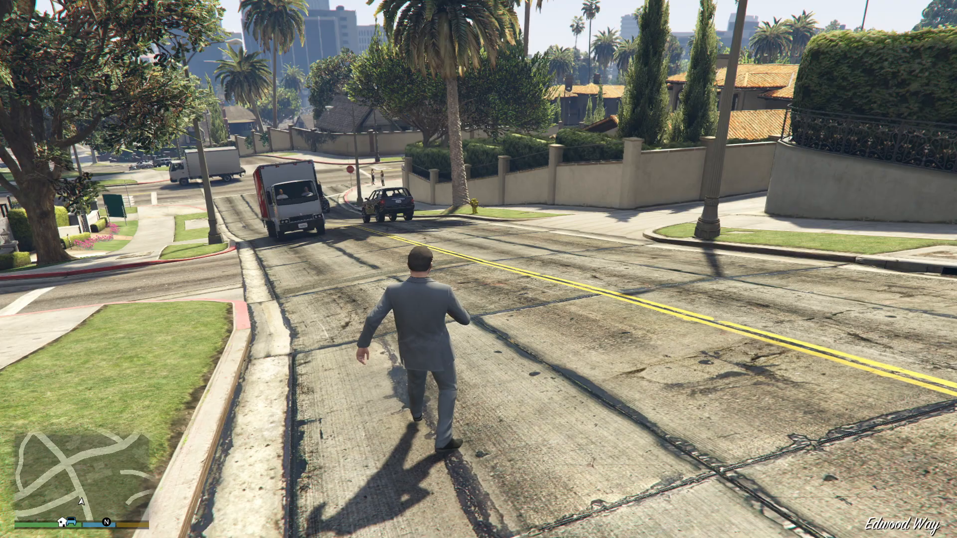
# In Grand Theft Auto V, open the Ped Selector, change the player model to the shrek add-on ped, and close the selector.
pyautogui.press('w')
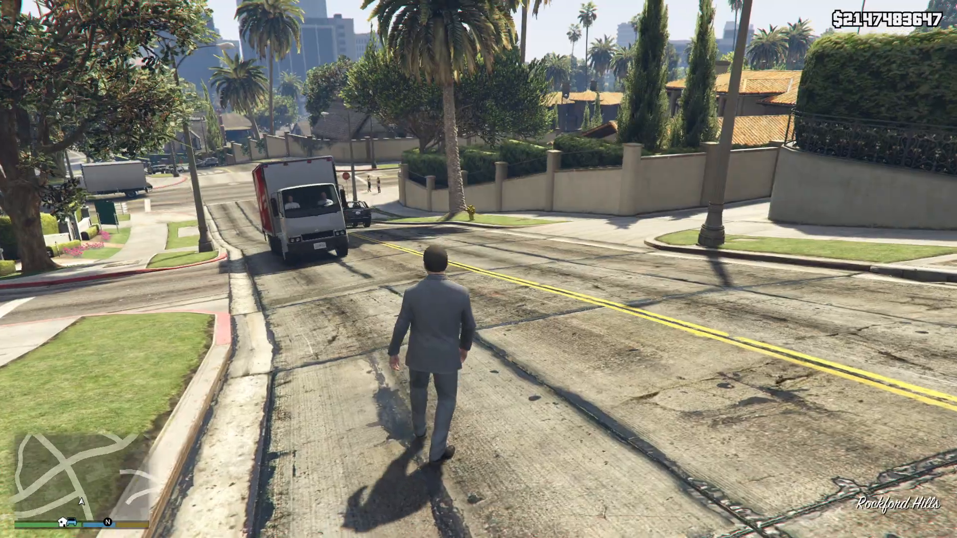
pyautogui.press('d')
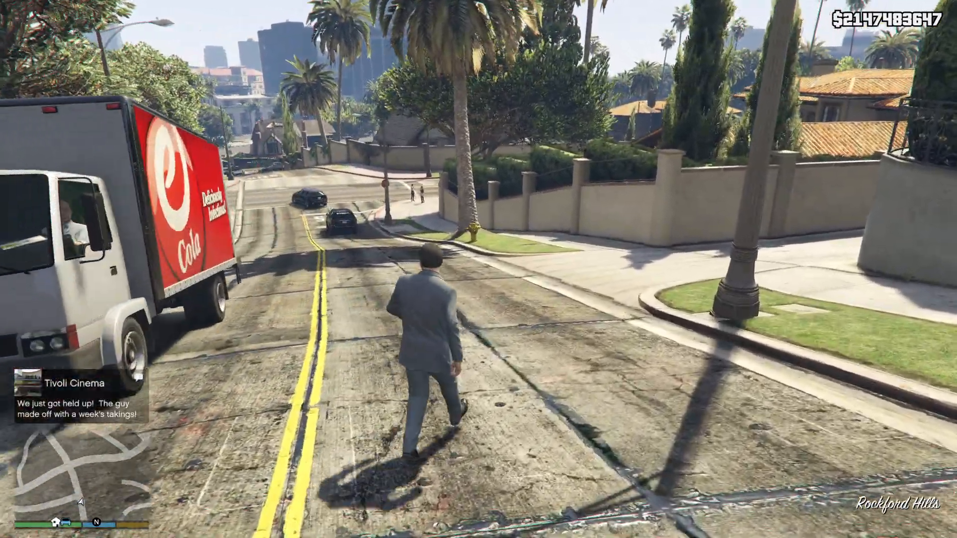
pyautogui.press('l')
pyautogui.press('w')
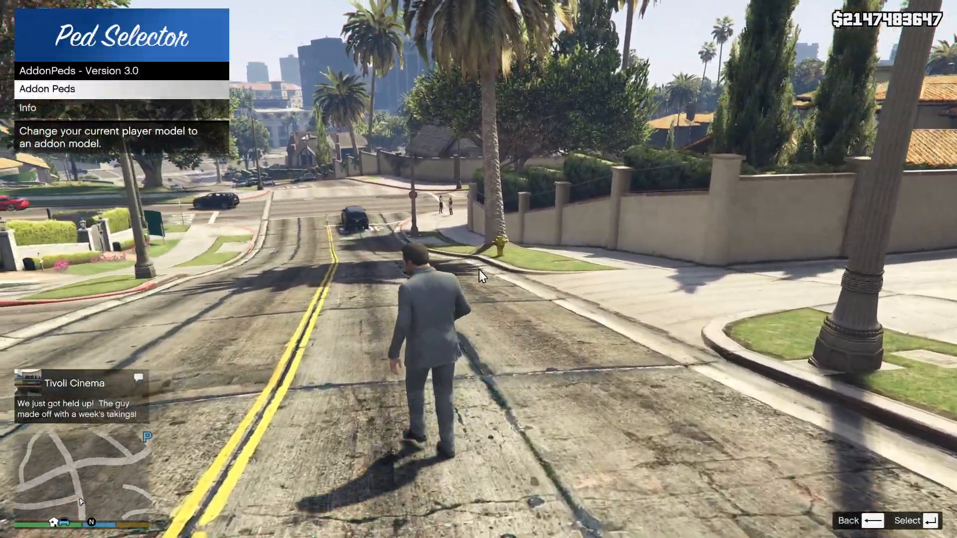
pyautogui.press('w')
pyautogui.press('Return')
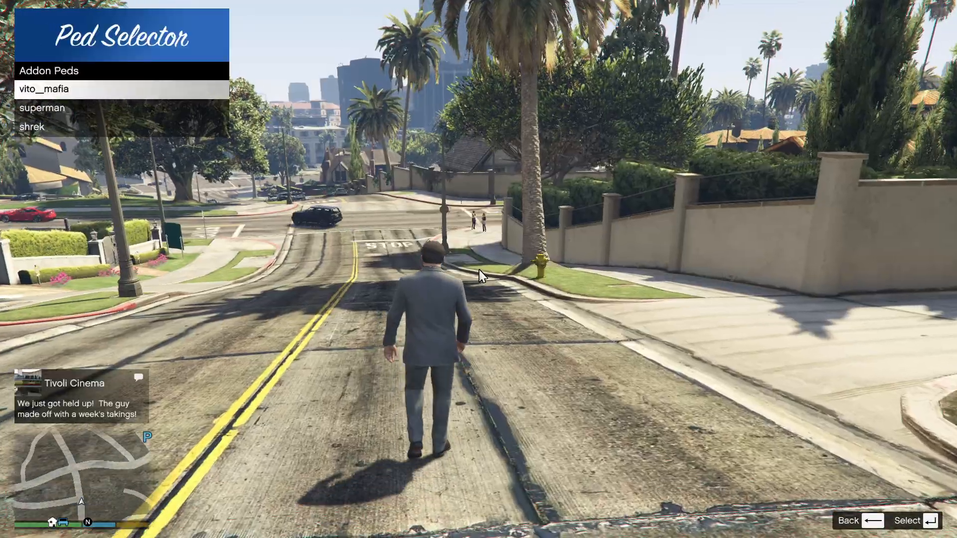
pyautogui.press('Down')
pyautogui.press('Down')
pyautogui.press('Return')
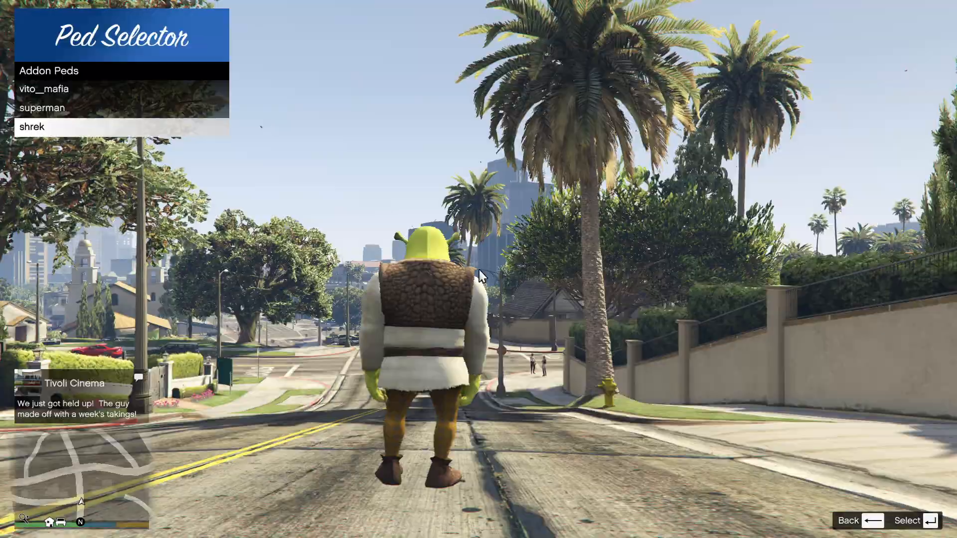
pyautogui.press('BackSpace')
pyautogui.press('BackSpace')
# Run up the street as Shrek and get into the oncoming blue convertible.
pyautogui.press('w')
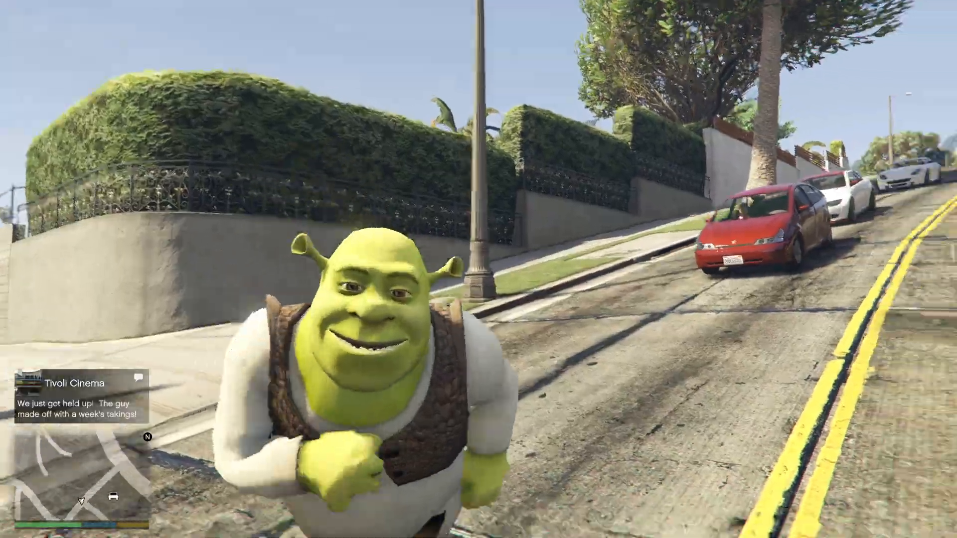
pyautogui.press('w')
pyautogui.press('w')
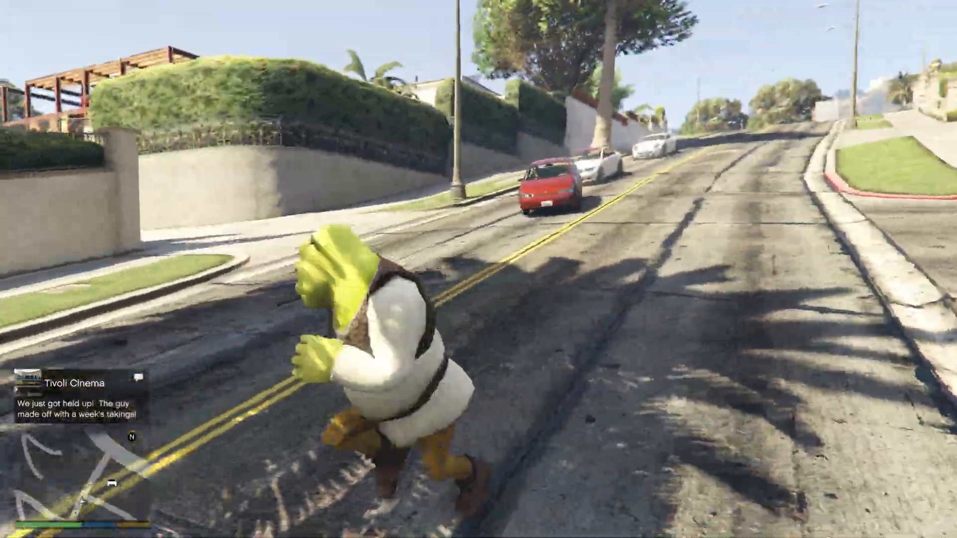
pyautogui.press('w')
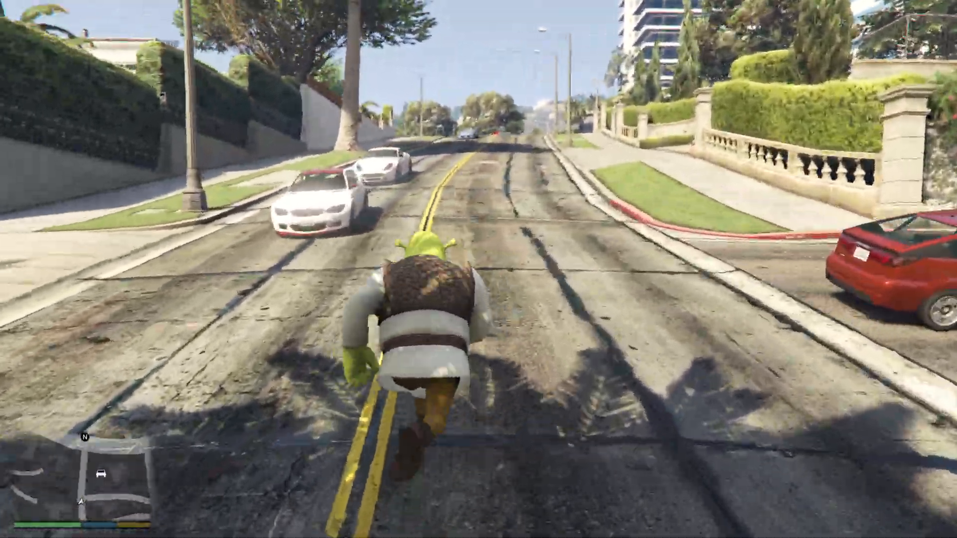
pyautogui.press('w')
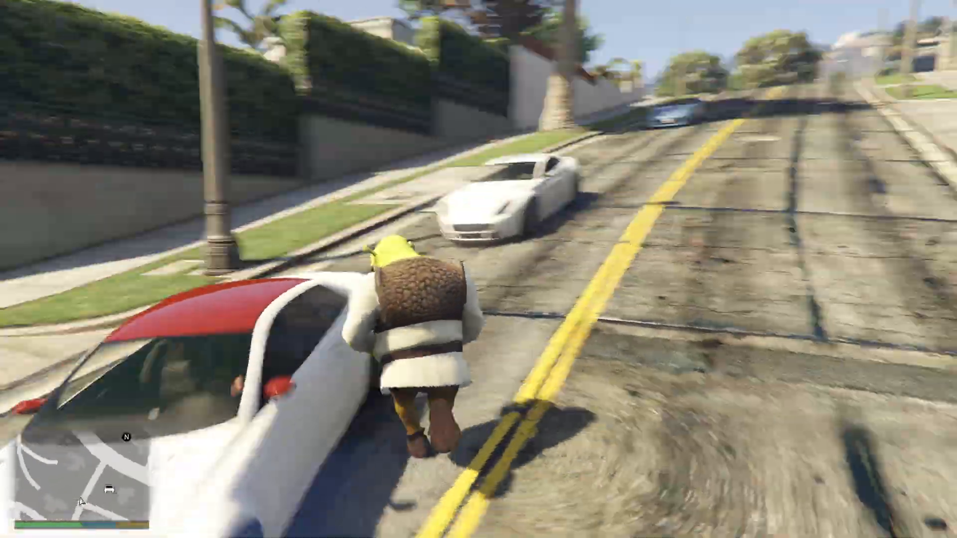
pyautogui.press('w')
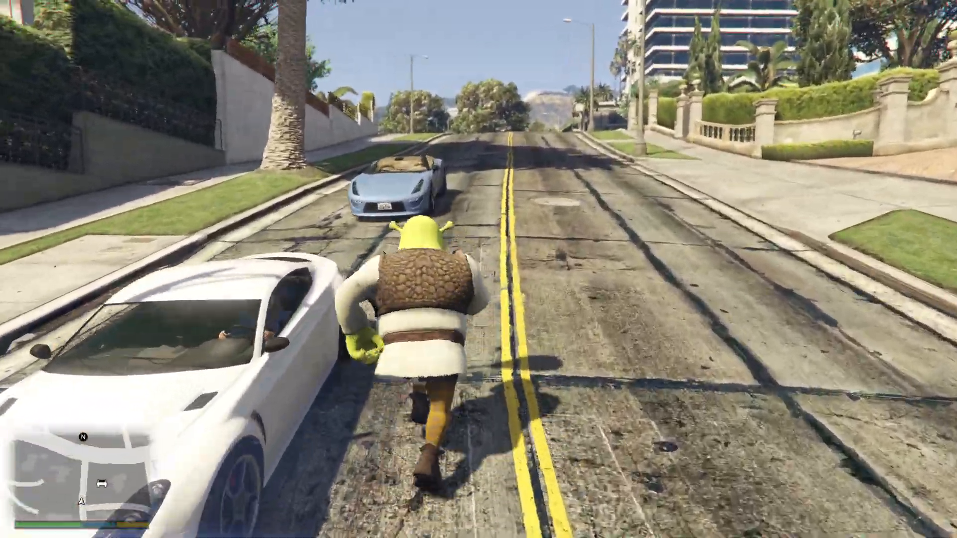
pyautogui.press('f')
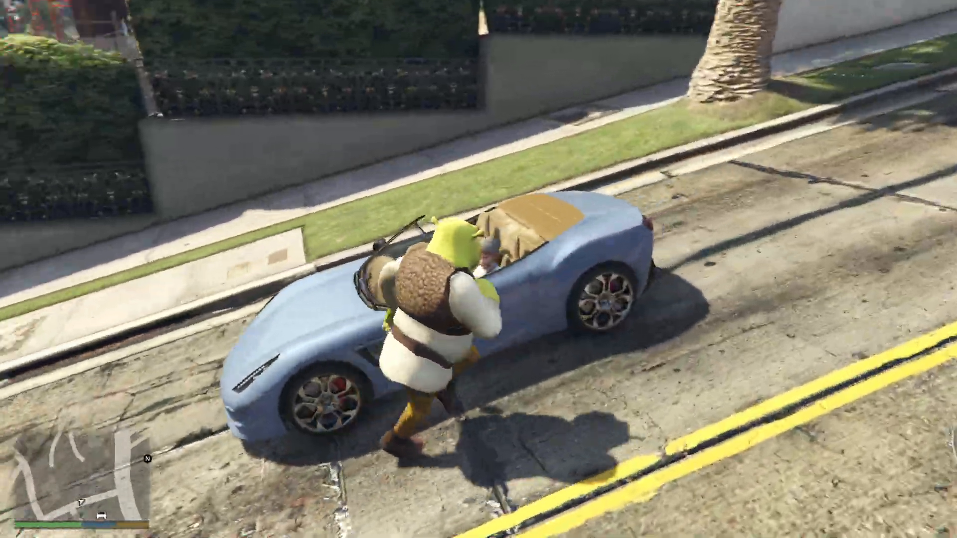